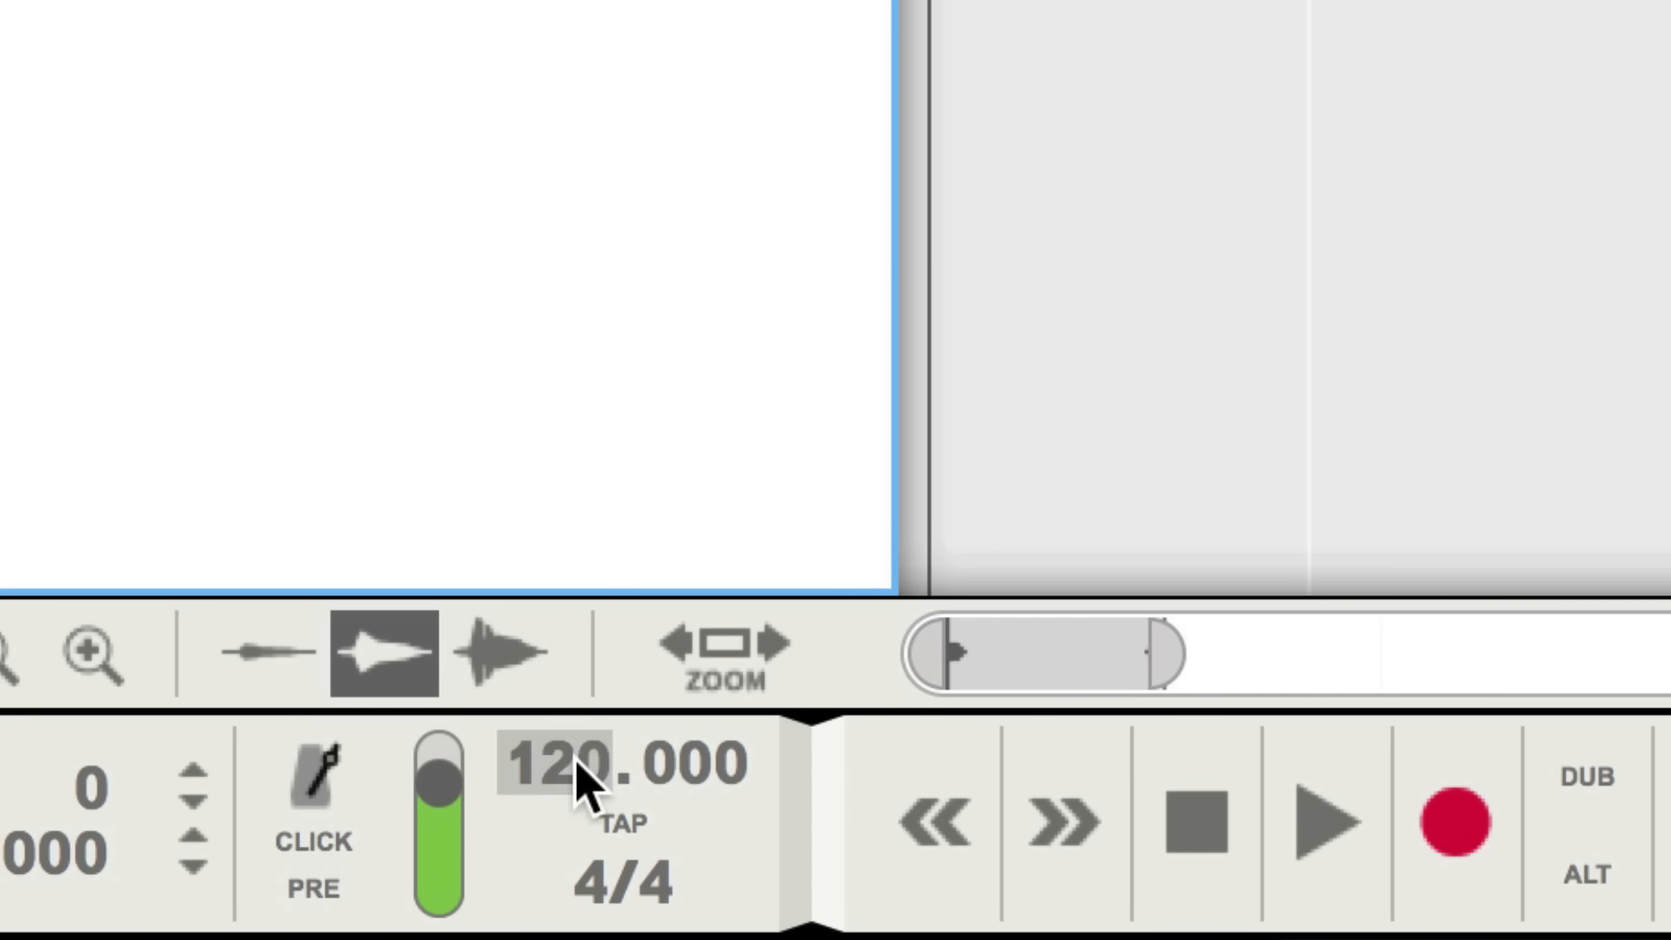
# Confirm the tempo at 120, show the ReGroove mixer and enable Global Shuffle on groove channel A2
pyautogui.doubleClick(579, 779)
pyautogui.press('Return')
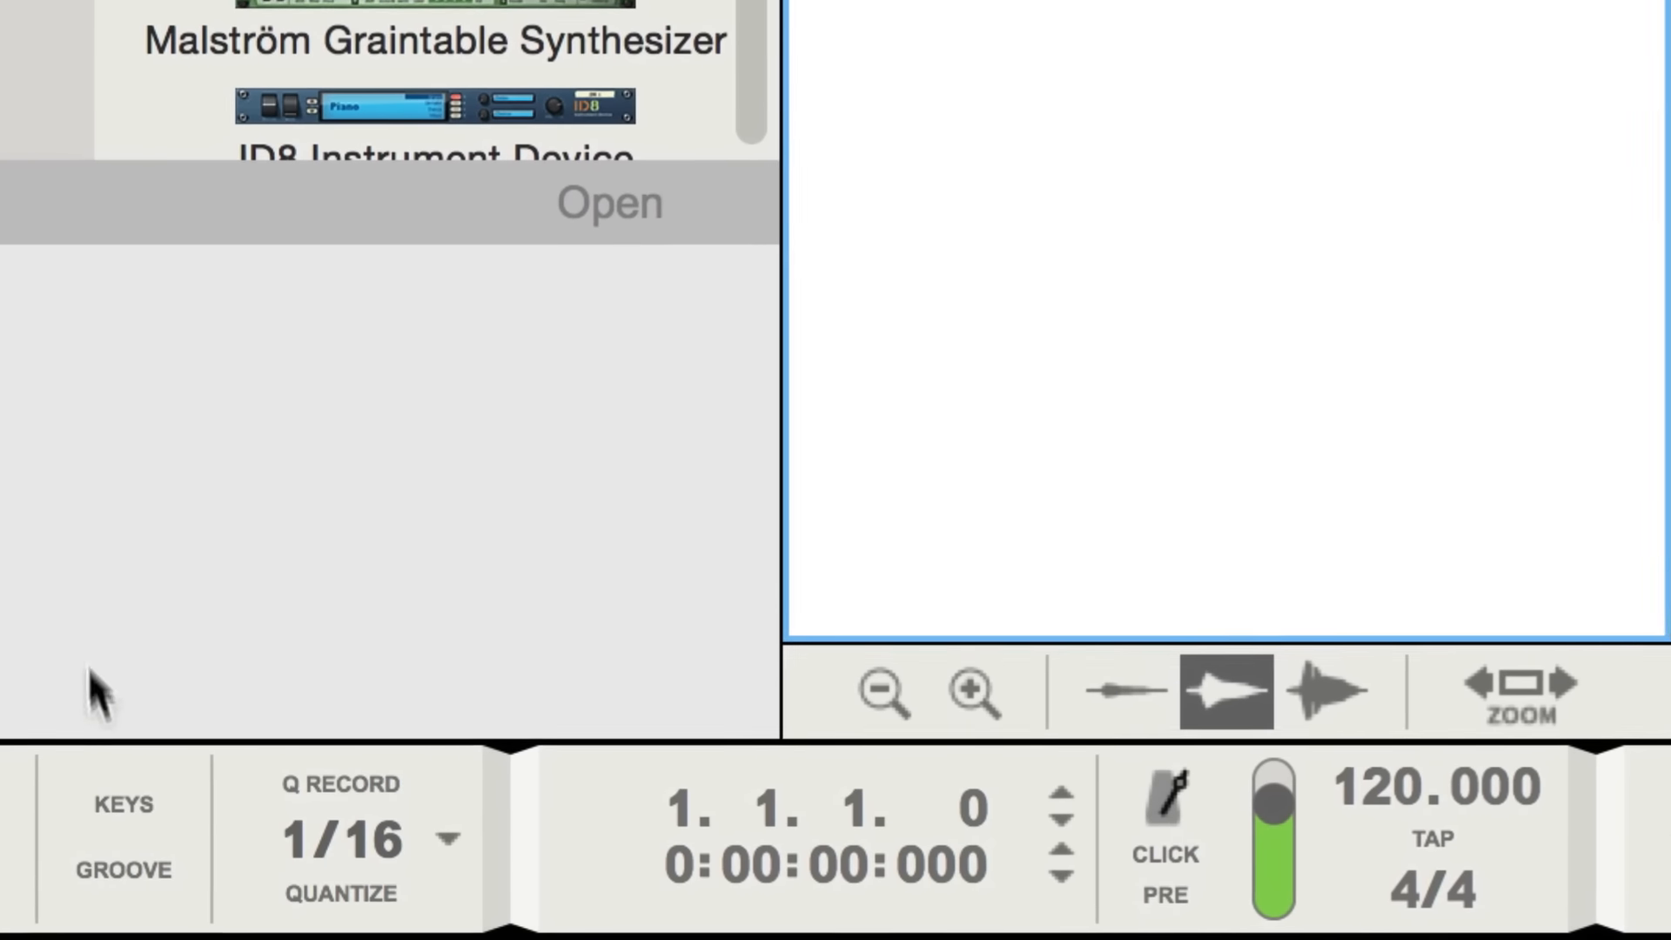
pyautogui.click(141, 880)
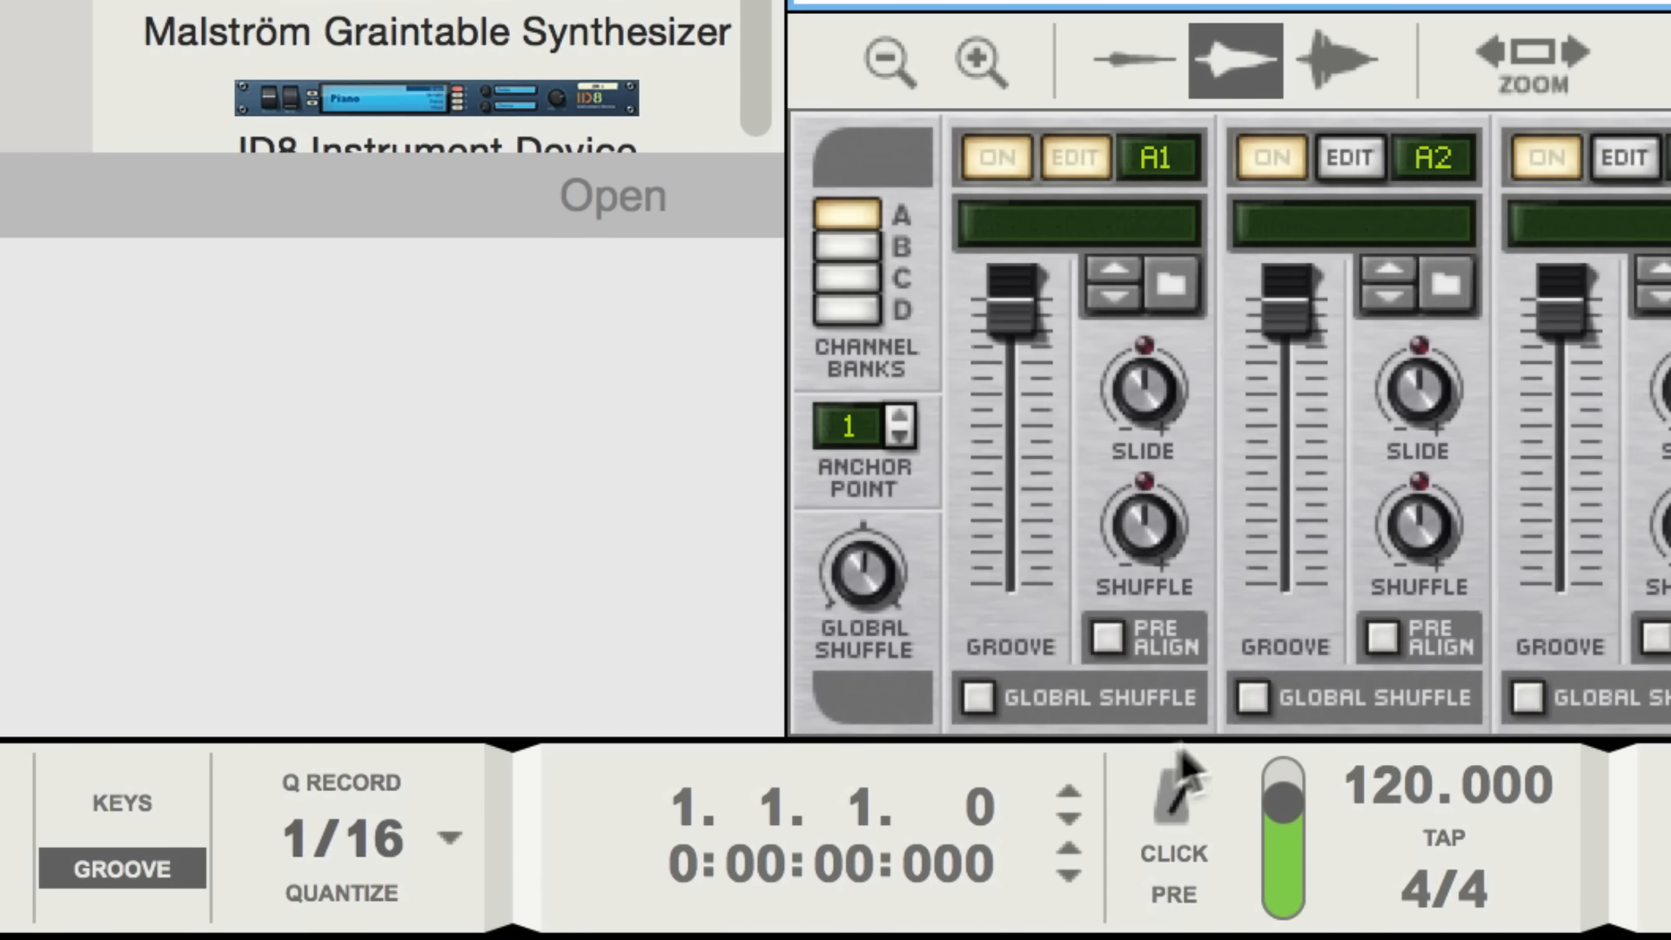
pyautogui.click(1252, 696)
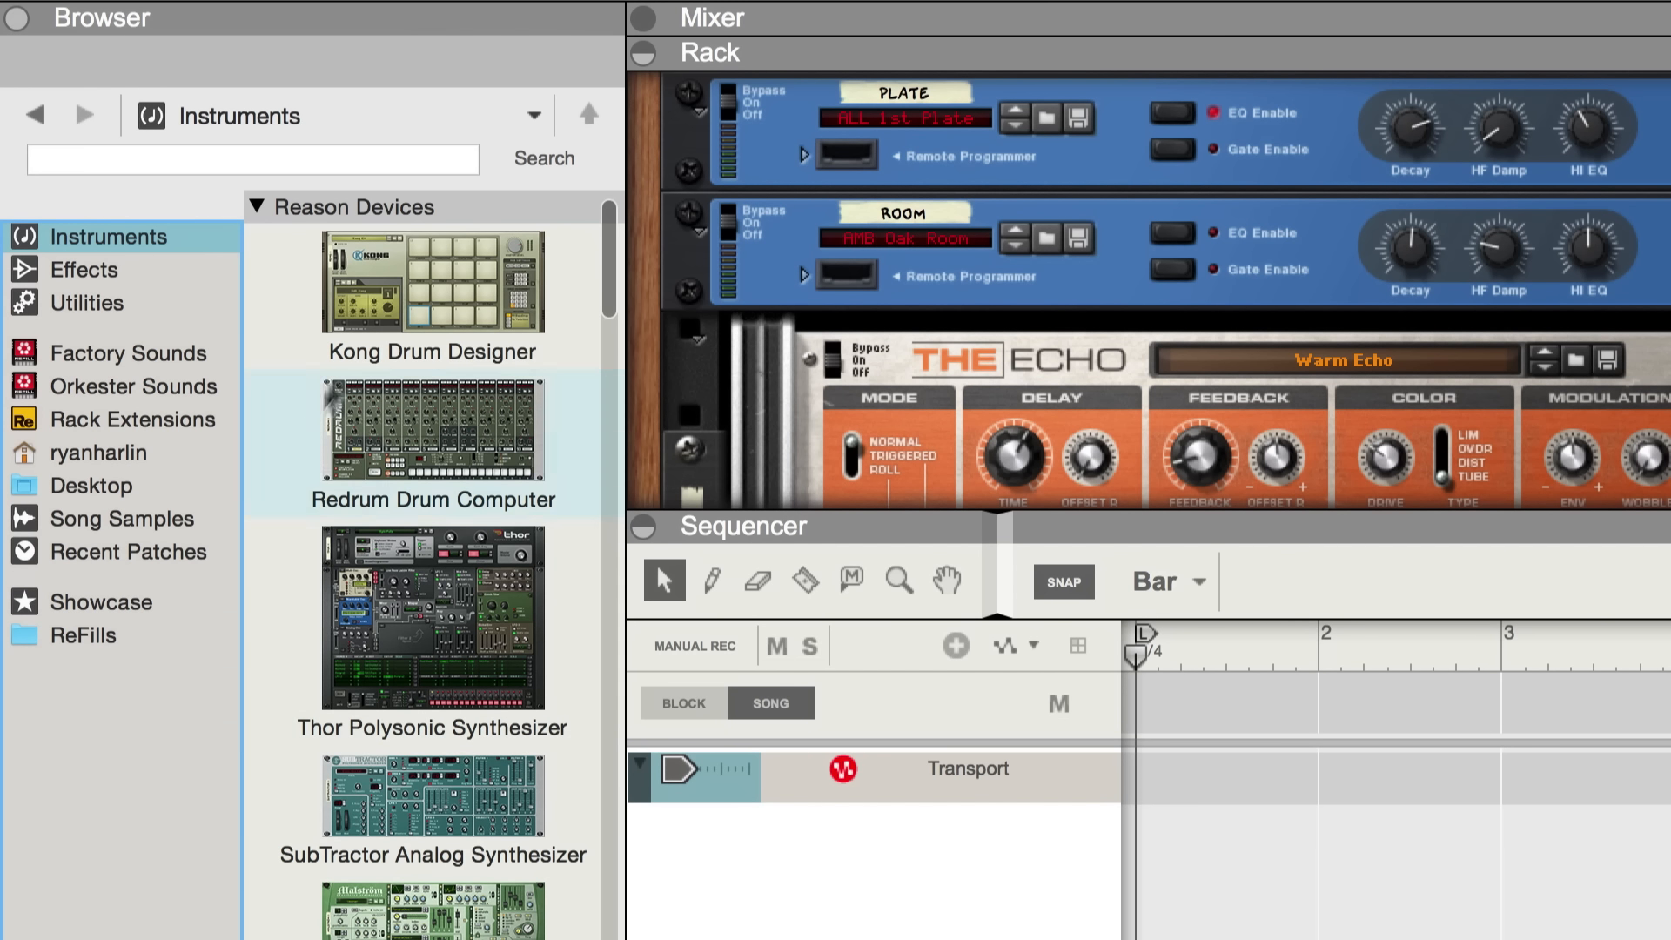
# Add a Kong Drum Designer to the sequencer and assign its lane to groove channel A2 – Global Shuffle
pyautogui.moveTo(401, 305); pyautogui.dragTo(806, 818)
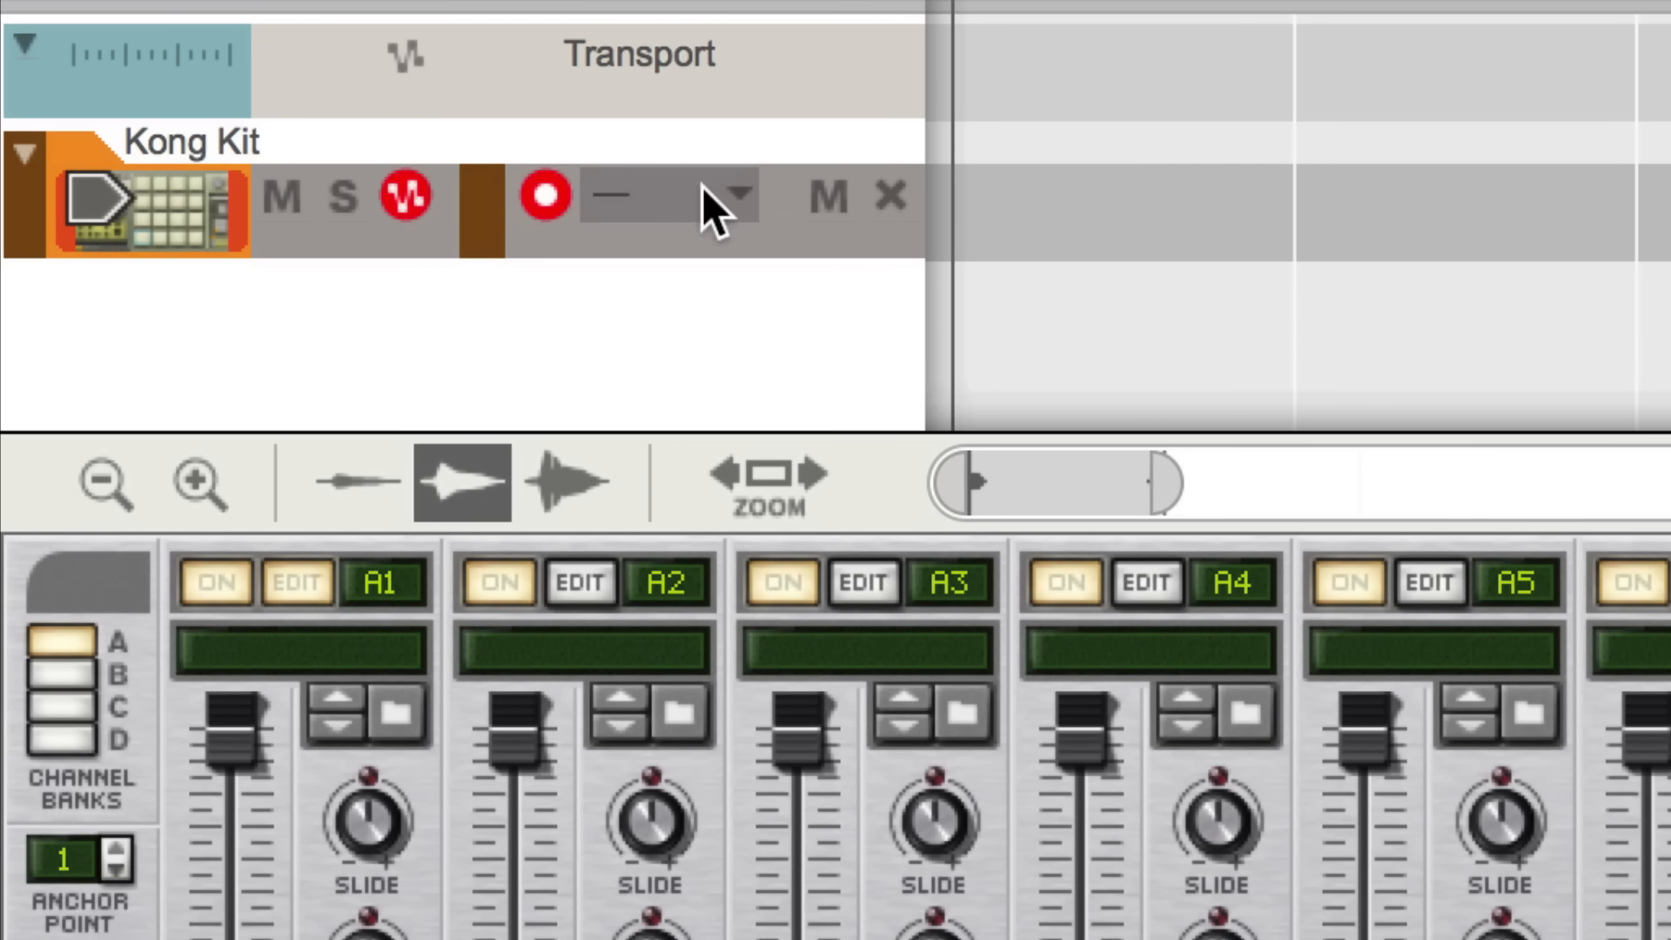
pyautogui.click(723, 200)
pyautogui.moveTo(764, 477)
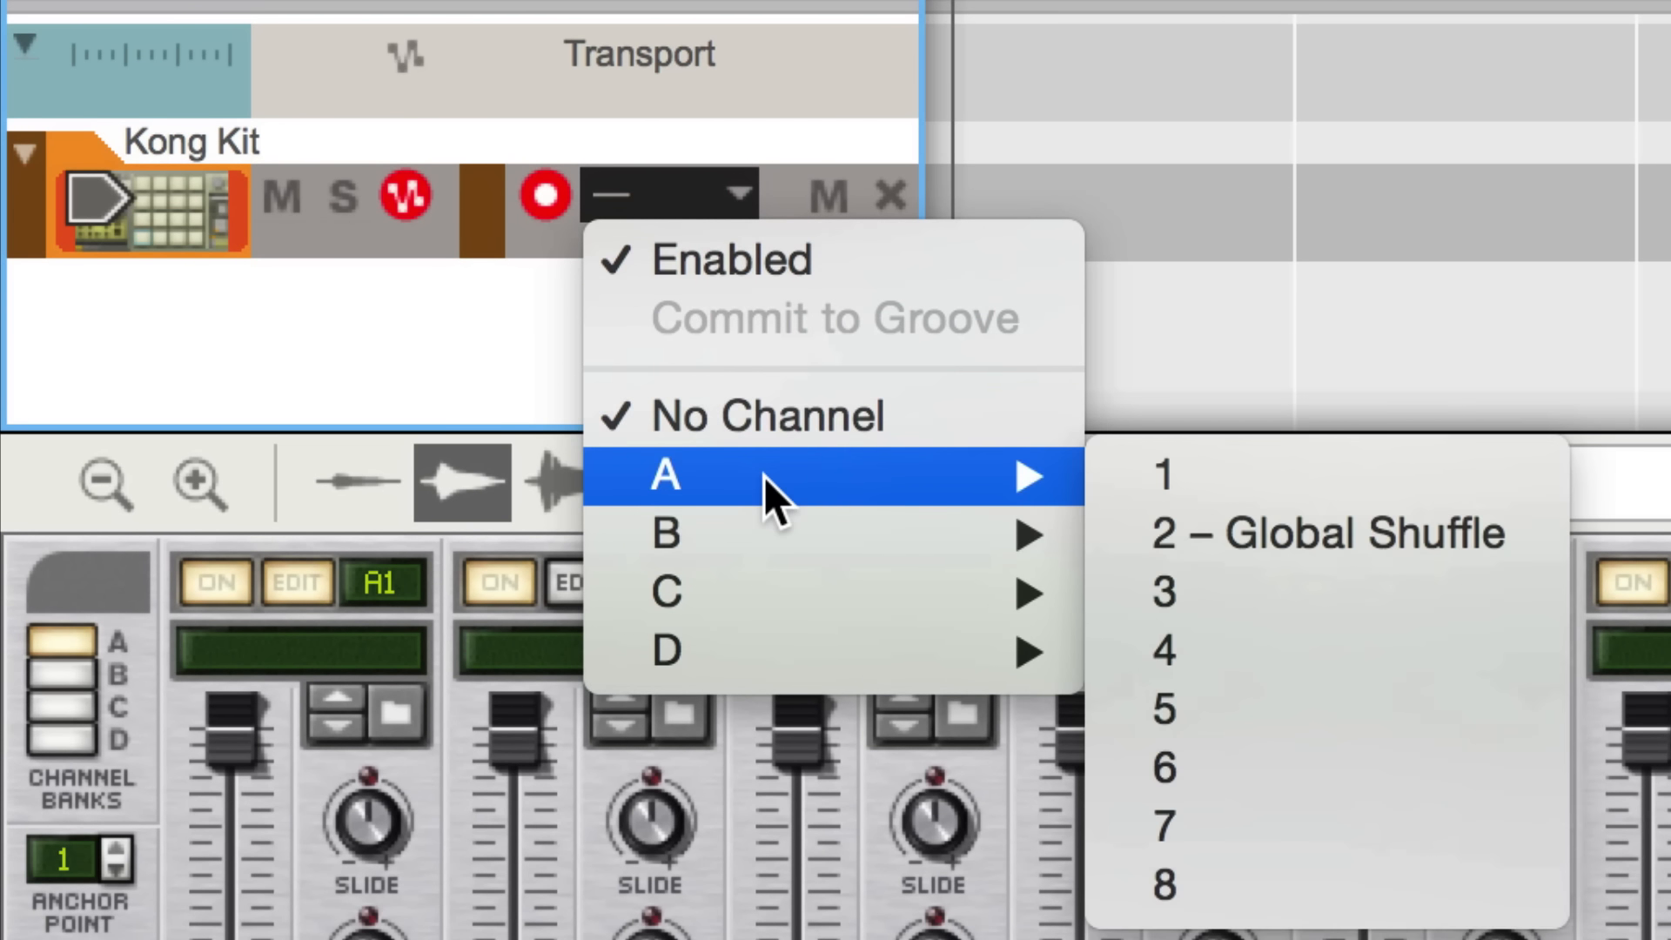
pyautogui.click(1147, 531)
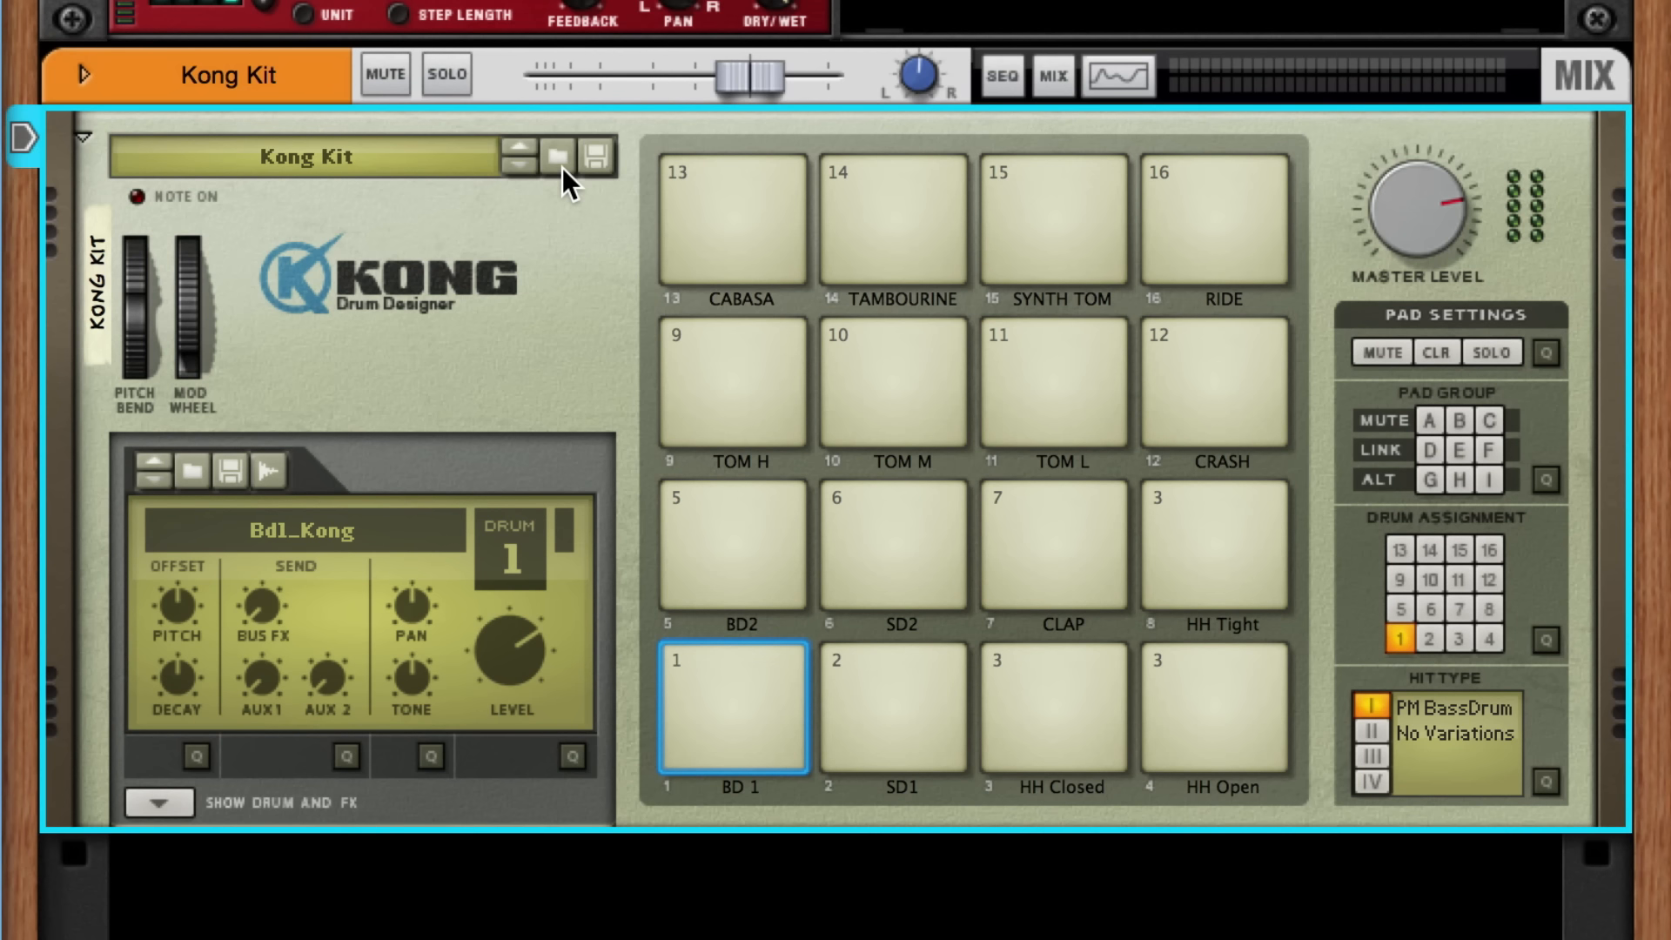
# Browse the patches for the Kong device and load Deep House.kong
pyautogui.click(559, 158)
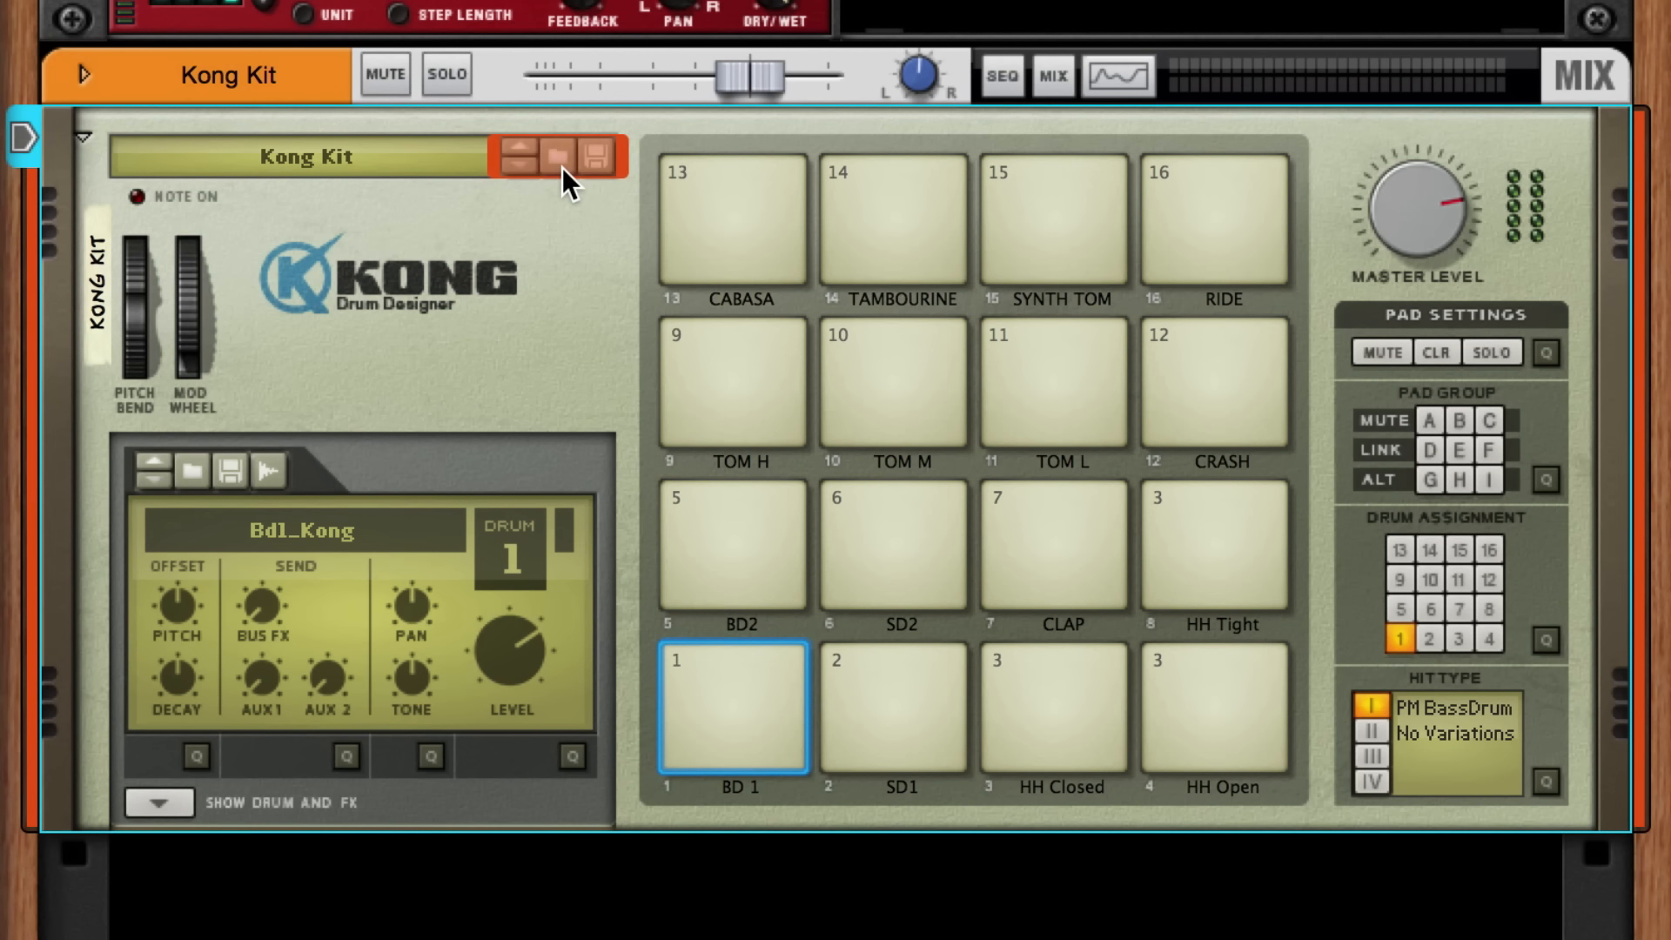
pyautogui.click(384, 556)
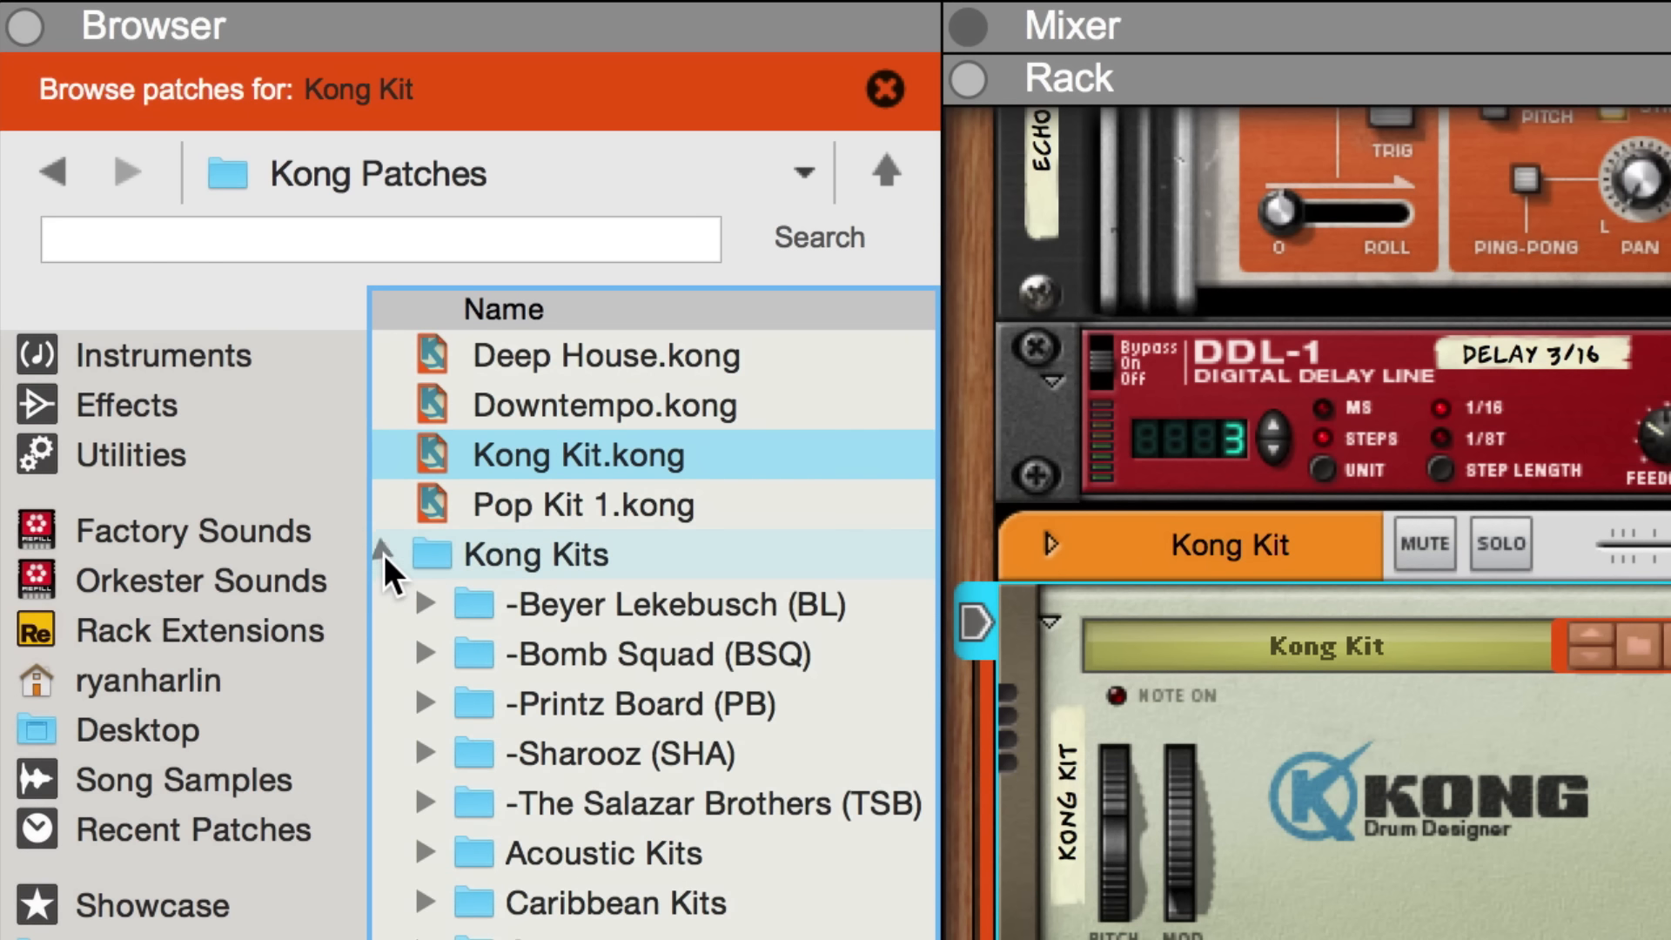
pyautogui.doubleClick(522, 358)
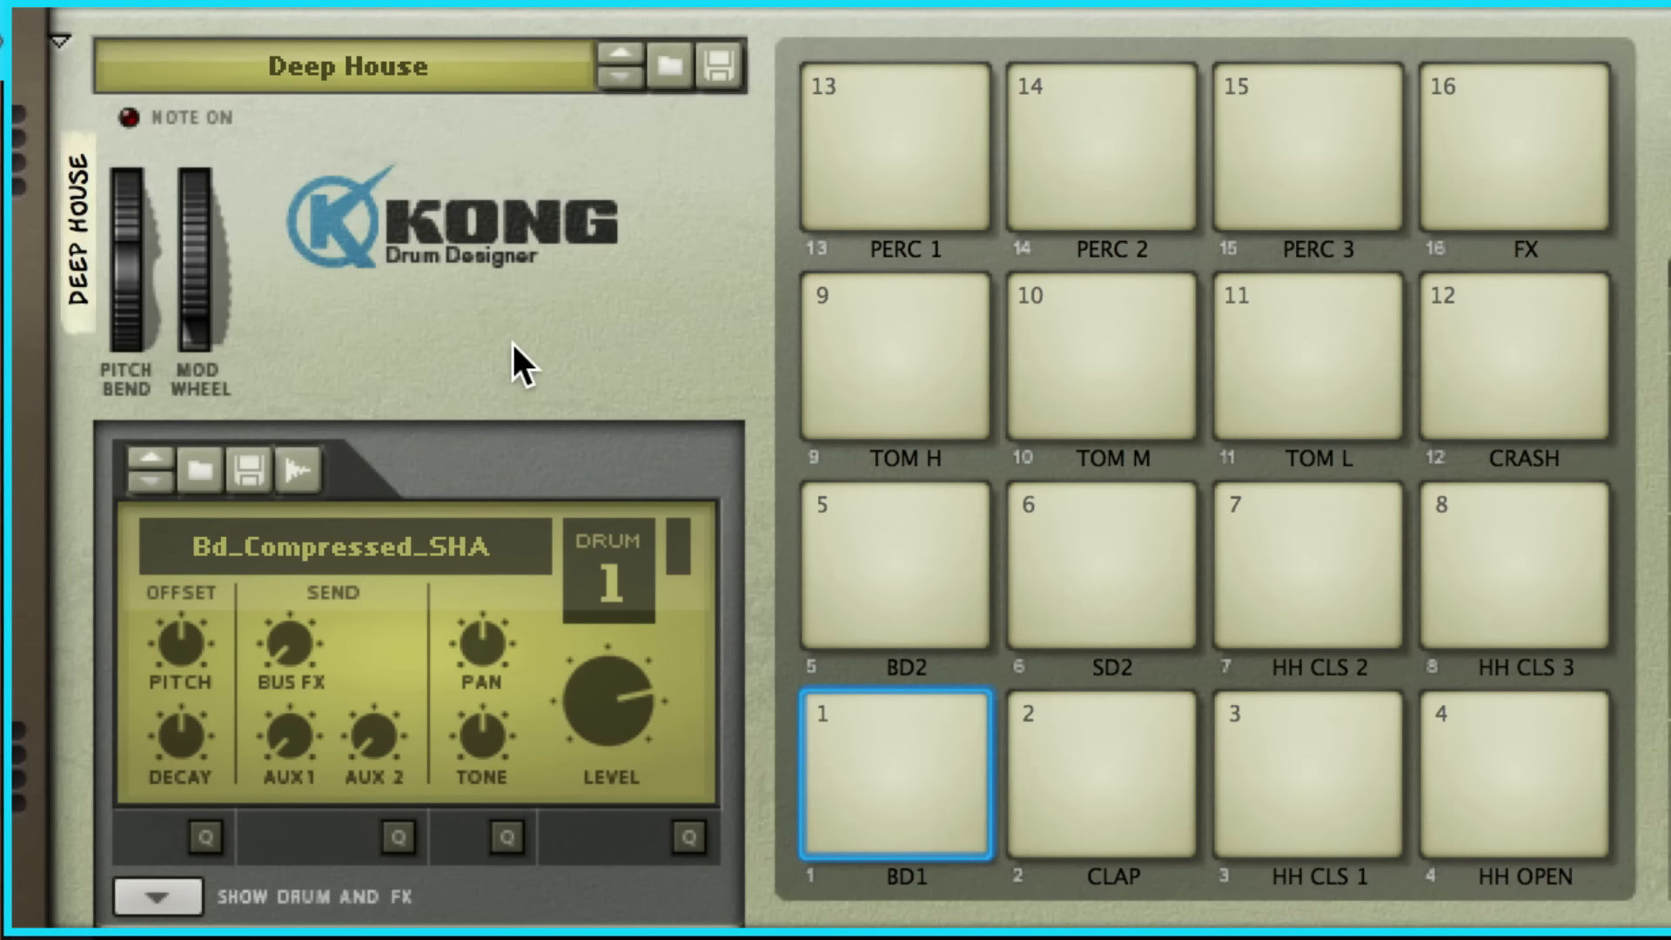
# Reset the Kong device to an empty patch and open the 01_BassDrums sample folder in the factory sounds
pyautogui.rightClick(514, 361)
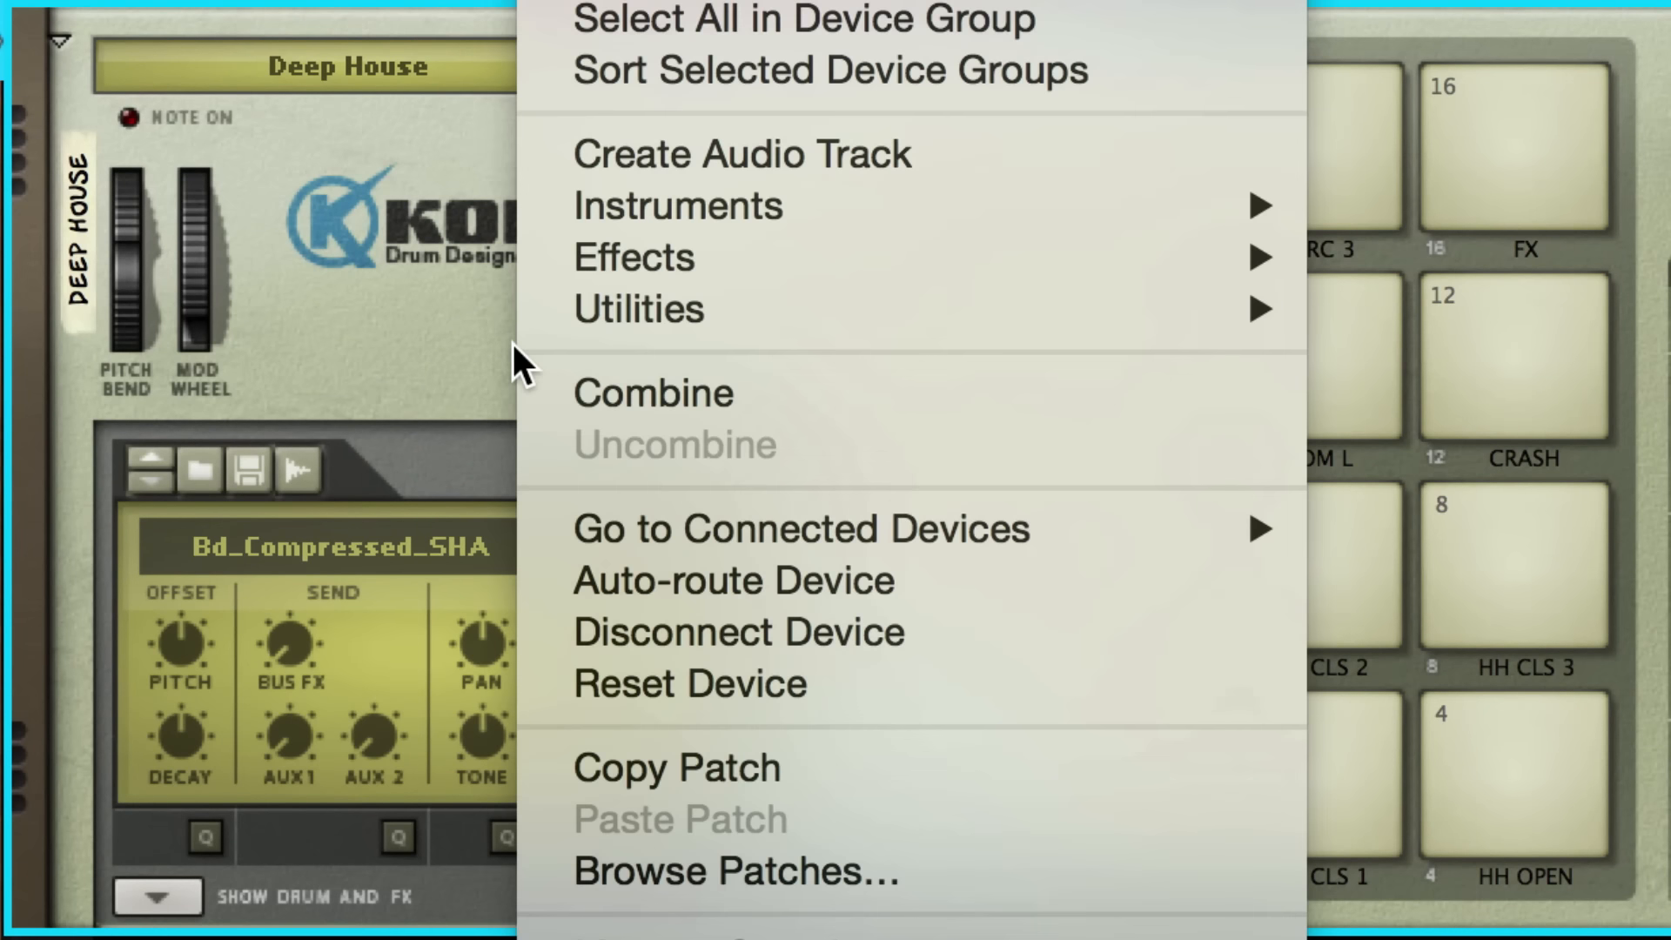
pyautogui.click(583, 688)
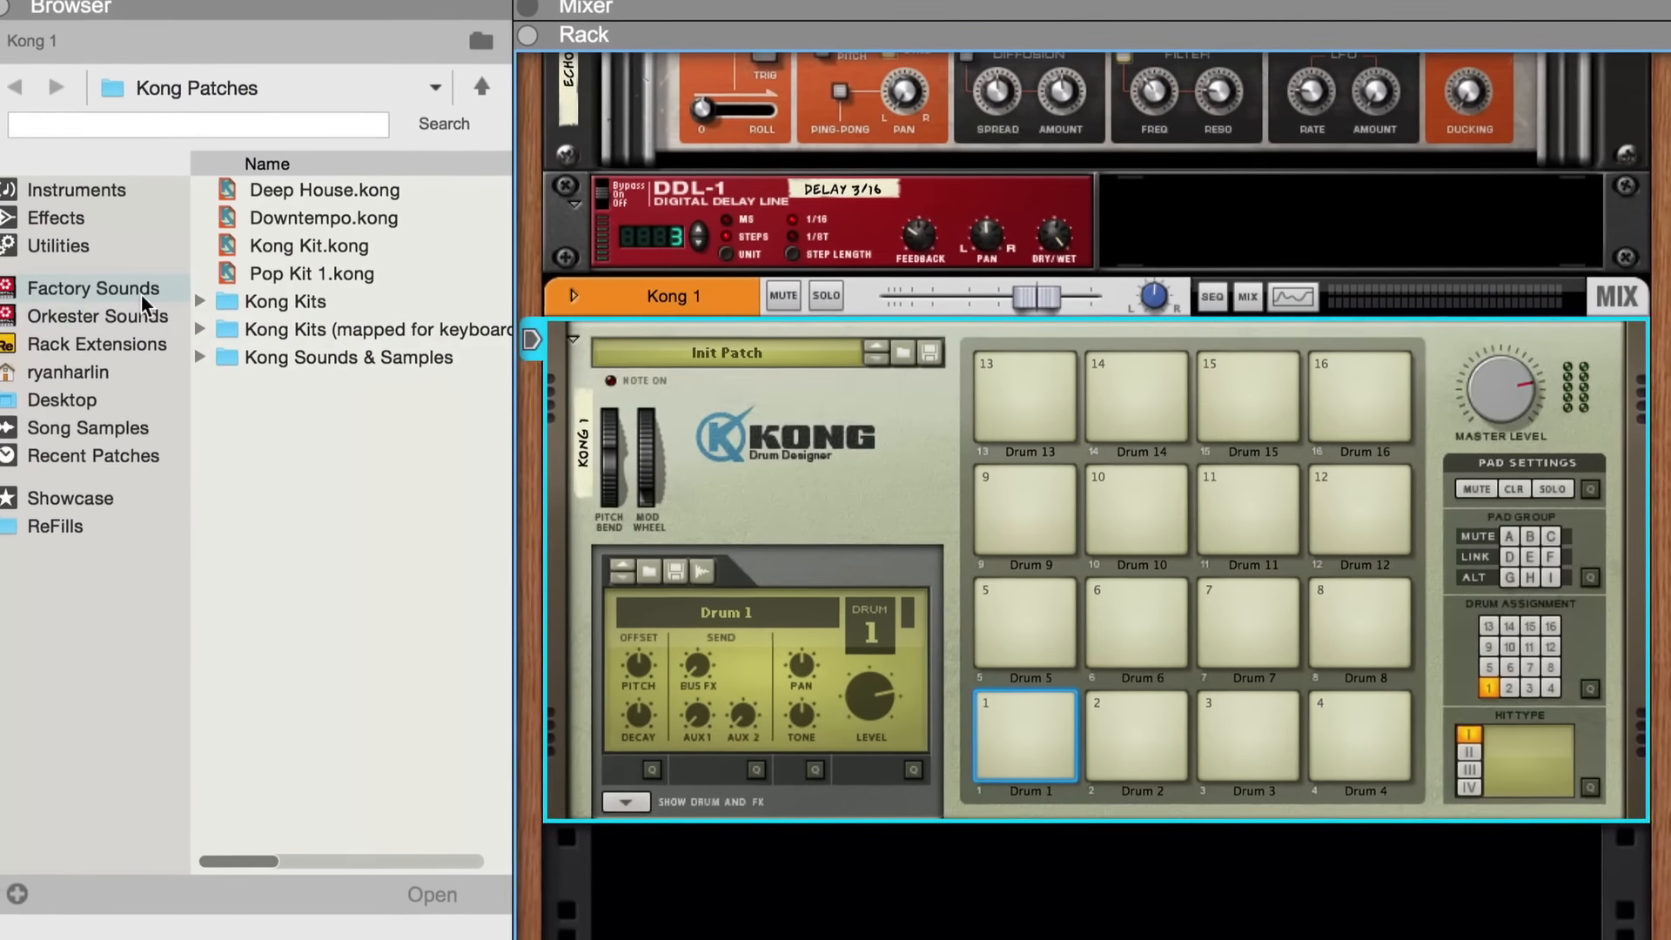
pyautogui.click(143, 293)
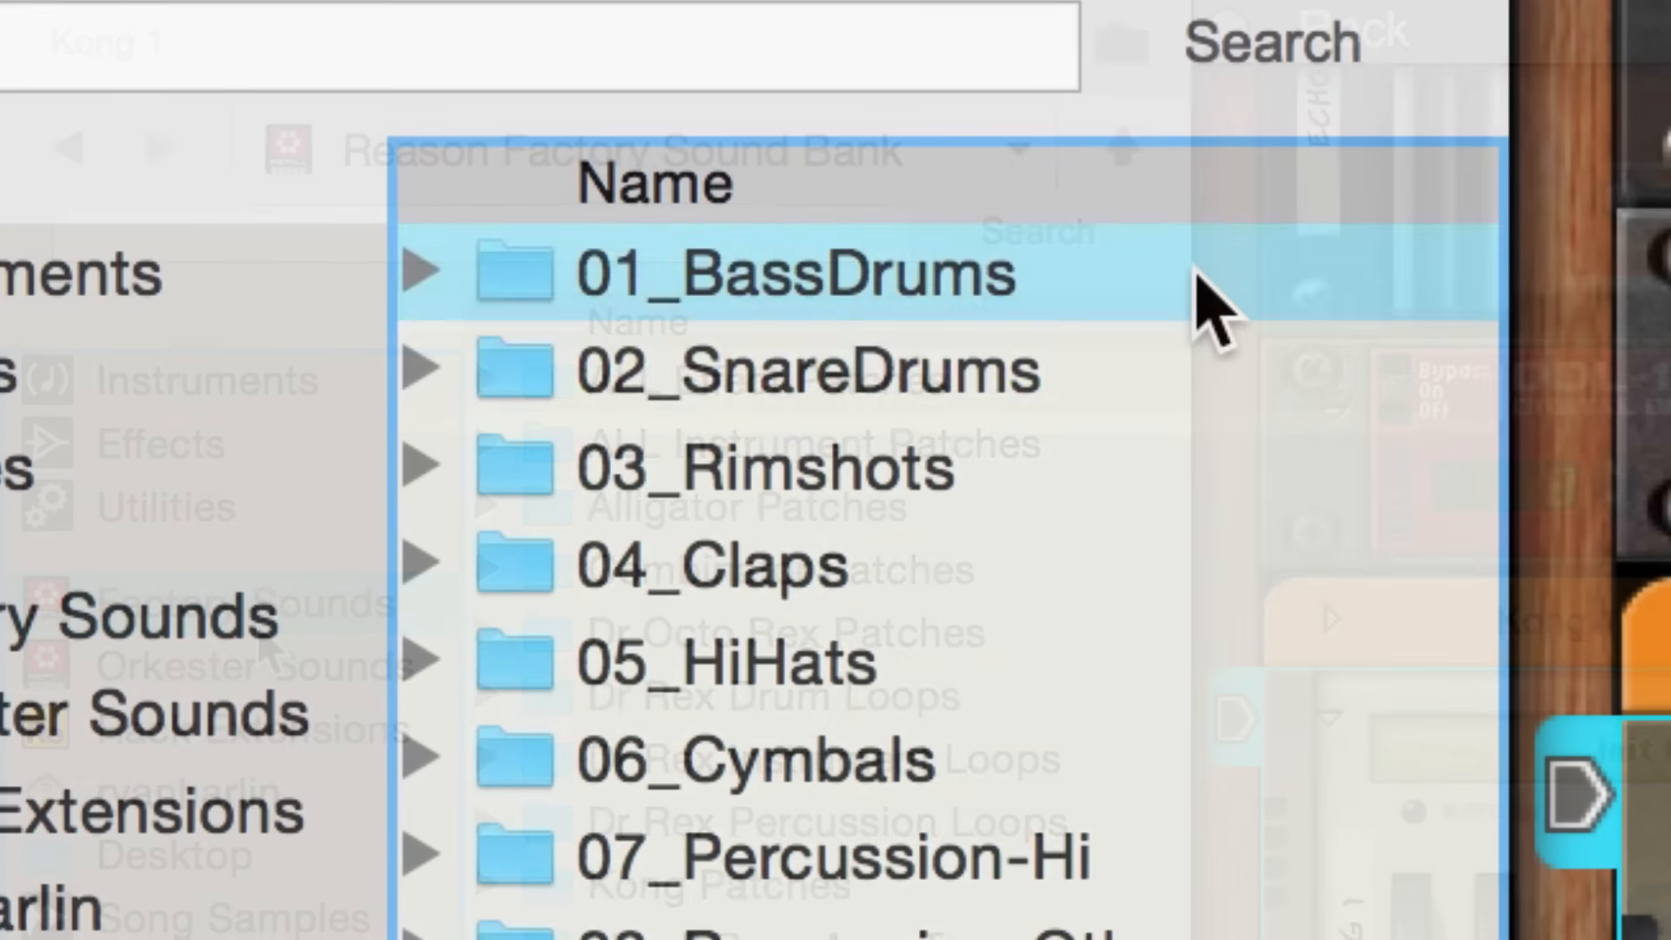
pyautogui.doubleClick(1194, 275)
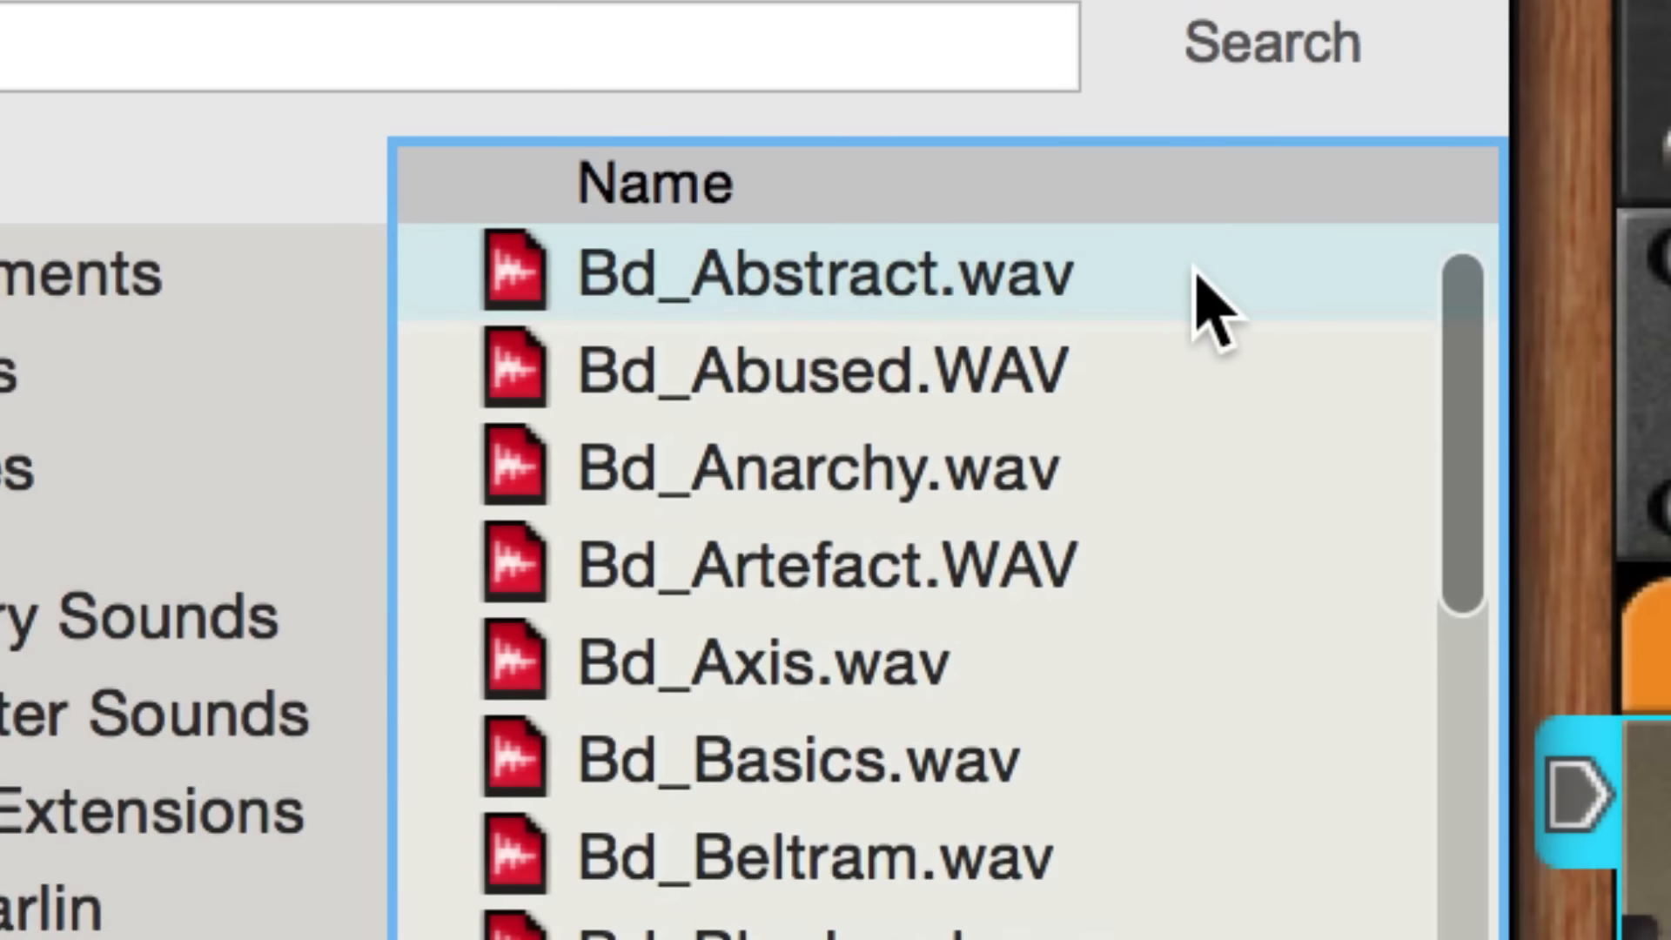
# Audition the bass drum samples in 01_BassDrums one after another, starting from Bd_Abstract.wav
pyautogui.click(931, 318)
pyautogui.press('Down')
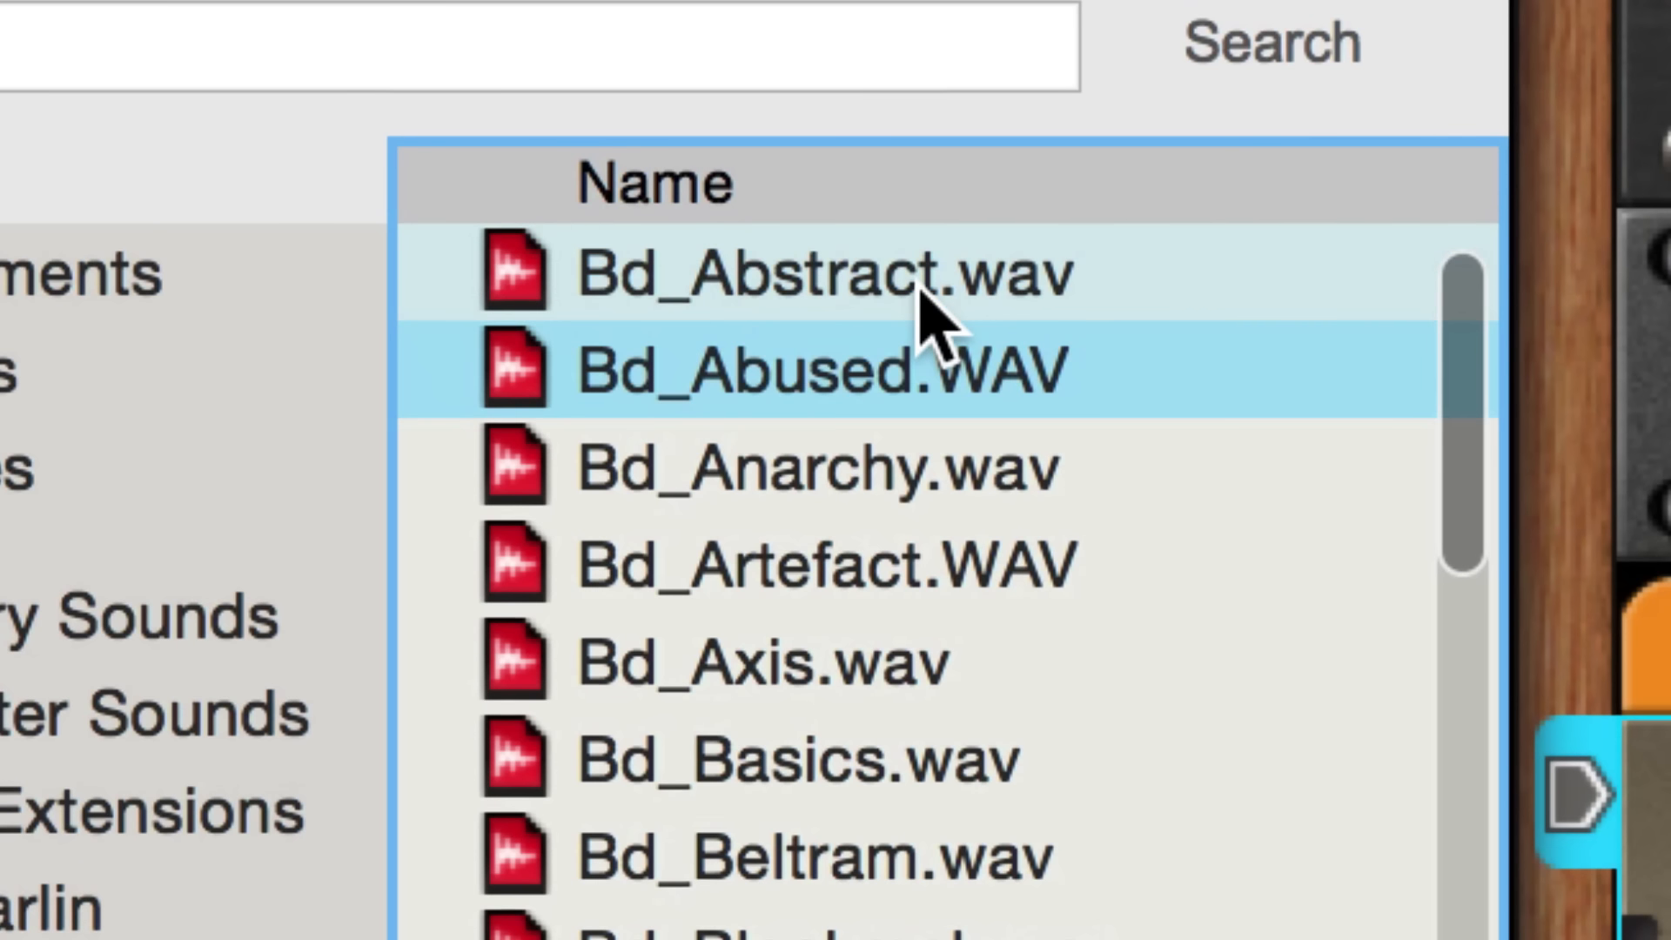
pyautogui.press('Down')
pyautogui.press('Down')
pyautogui.press('Down')
pyautogui.press('Down')
pyautogui.press('Down')
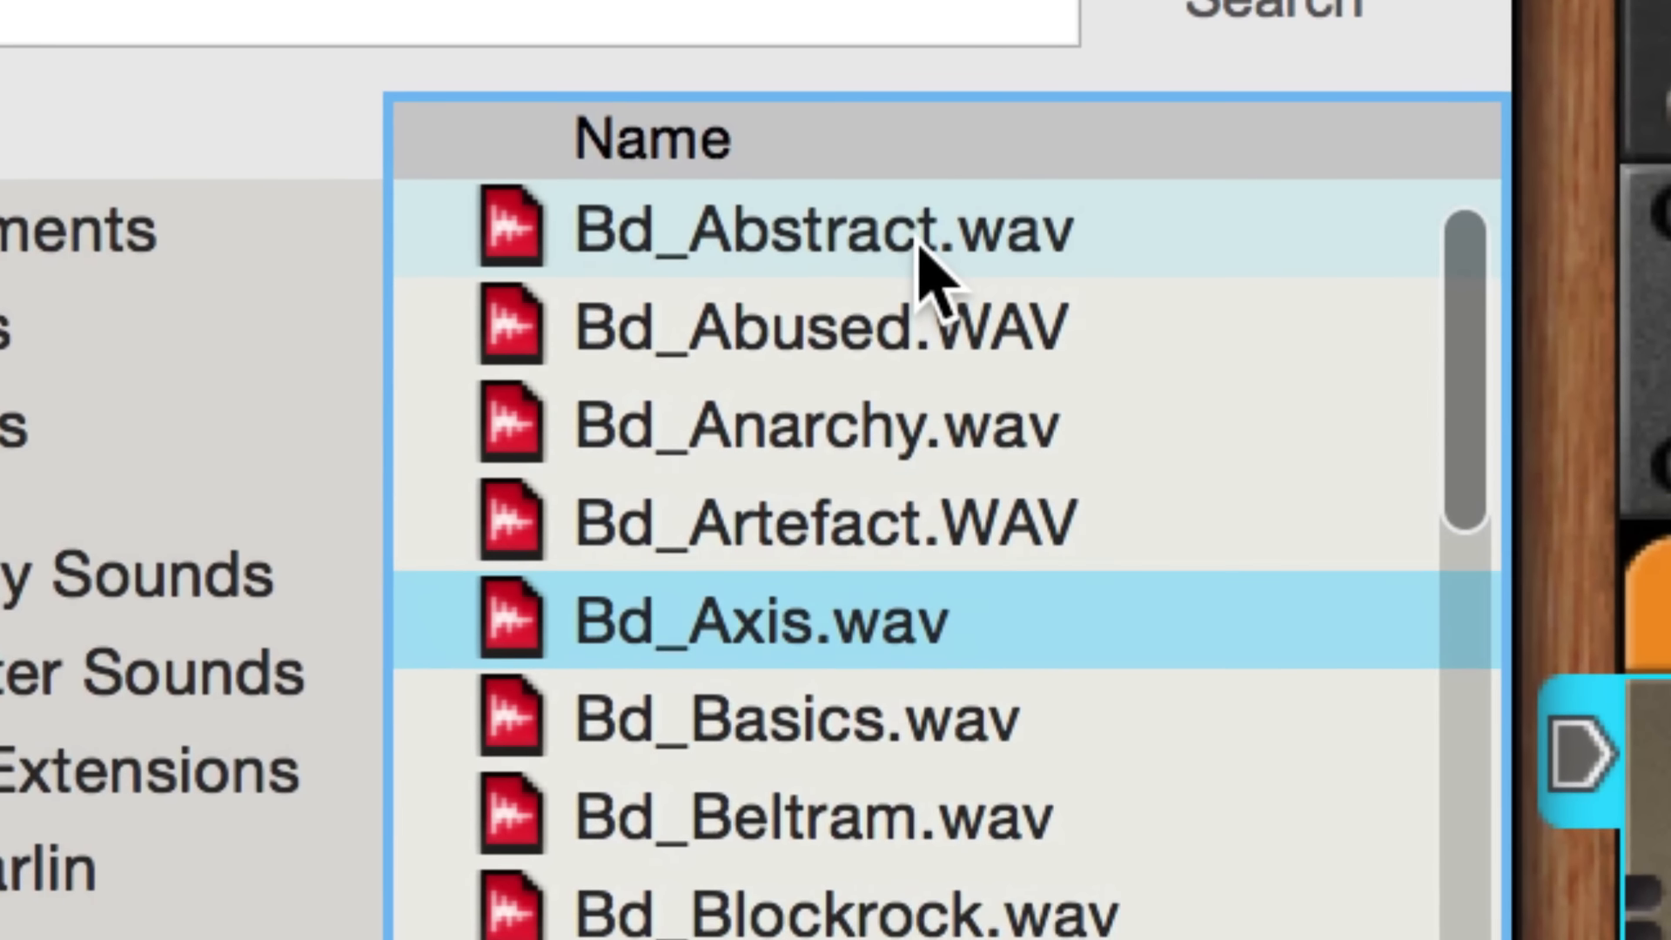
pyautogui.press('Down')
pyautogui.press('Down')
pyautogui.press('Down')
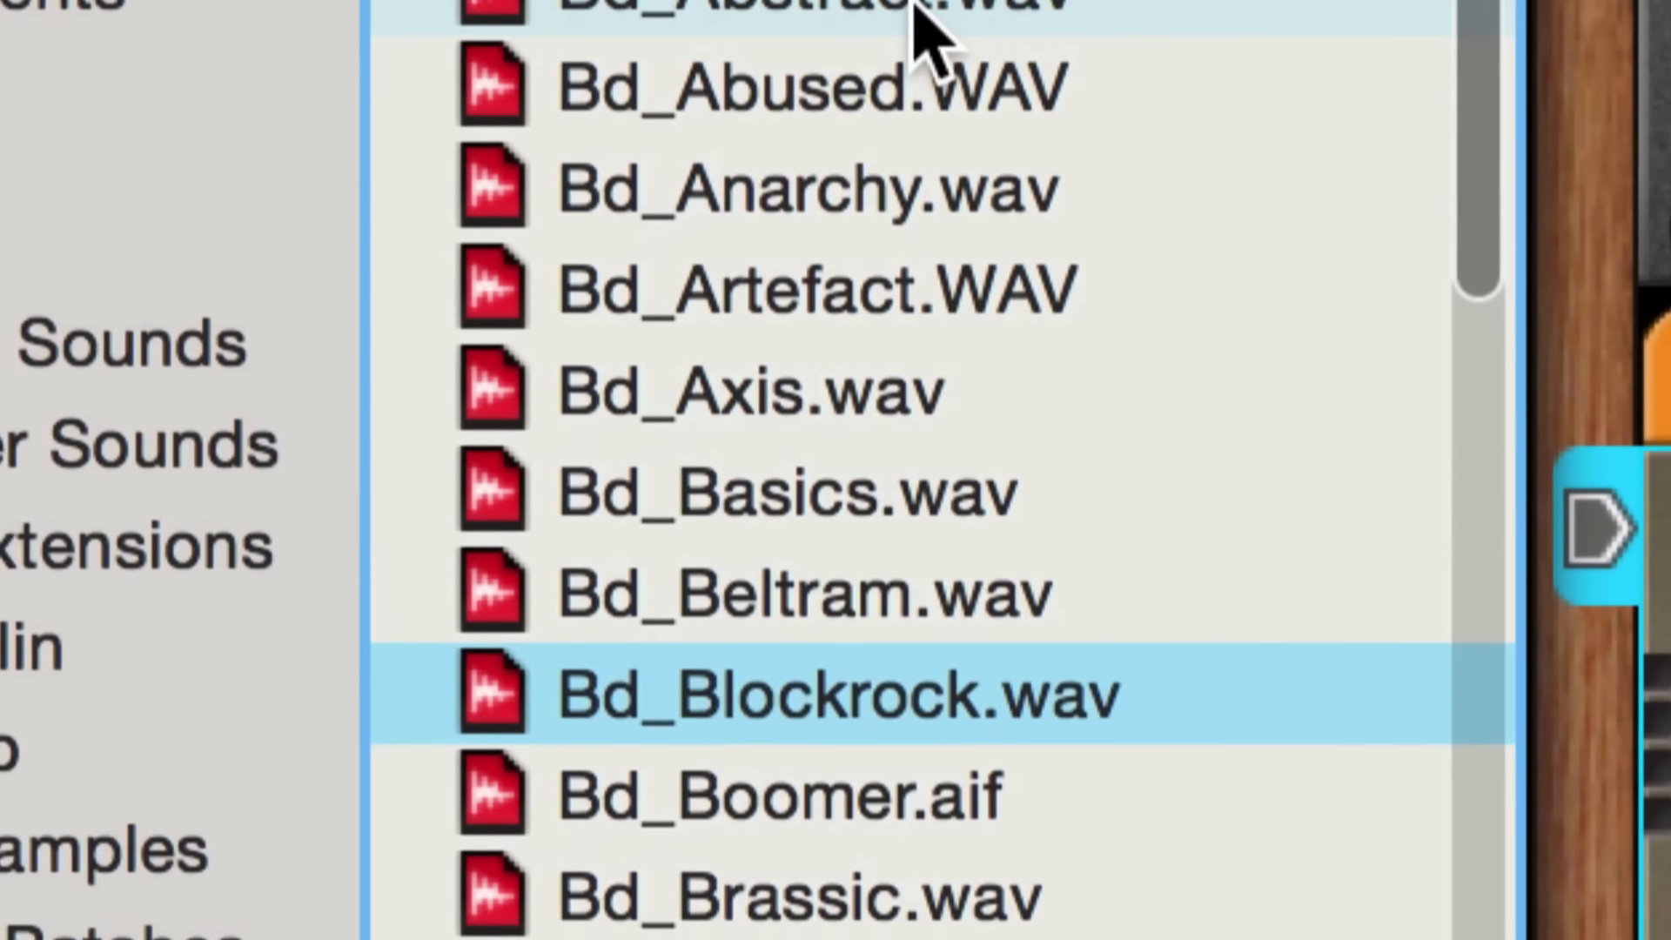
pyautogui.press('Down')
pyautogui.press('Down')
pyautogui.press('Down')
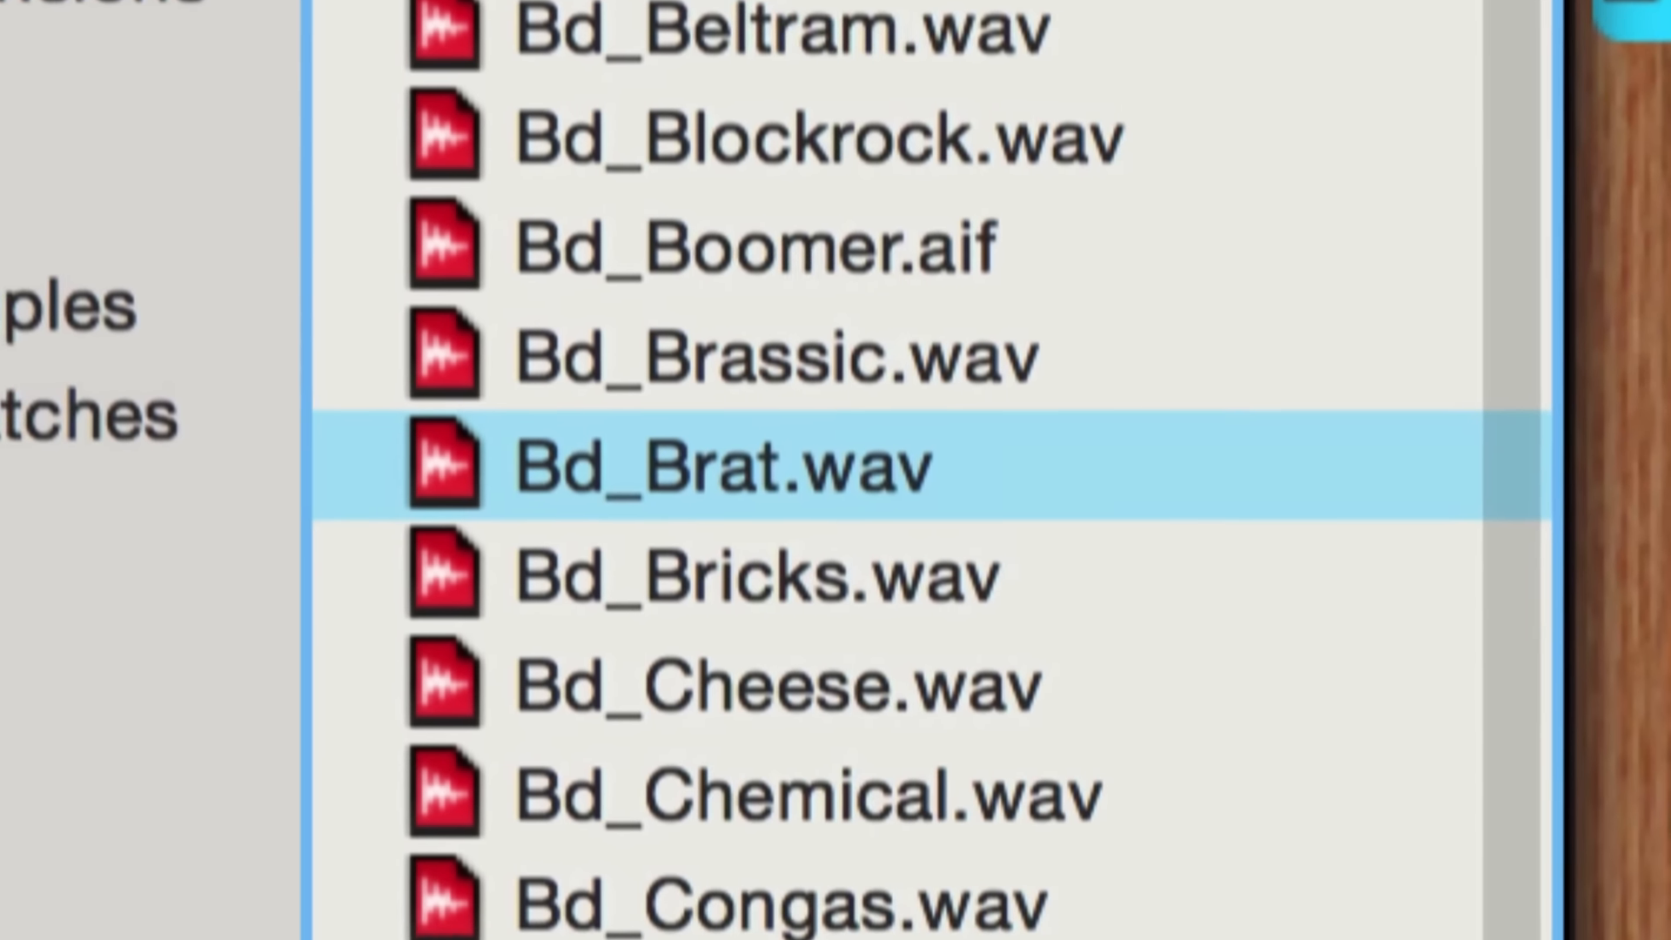
pyautogui.press('Down')
pyautogui.press('Down')
pyautogui.press('Down')
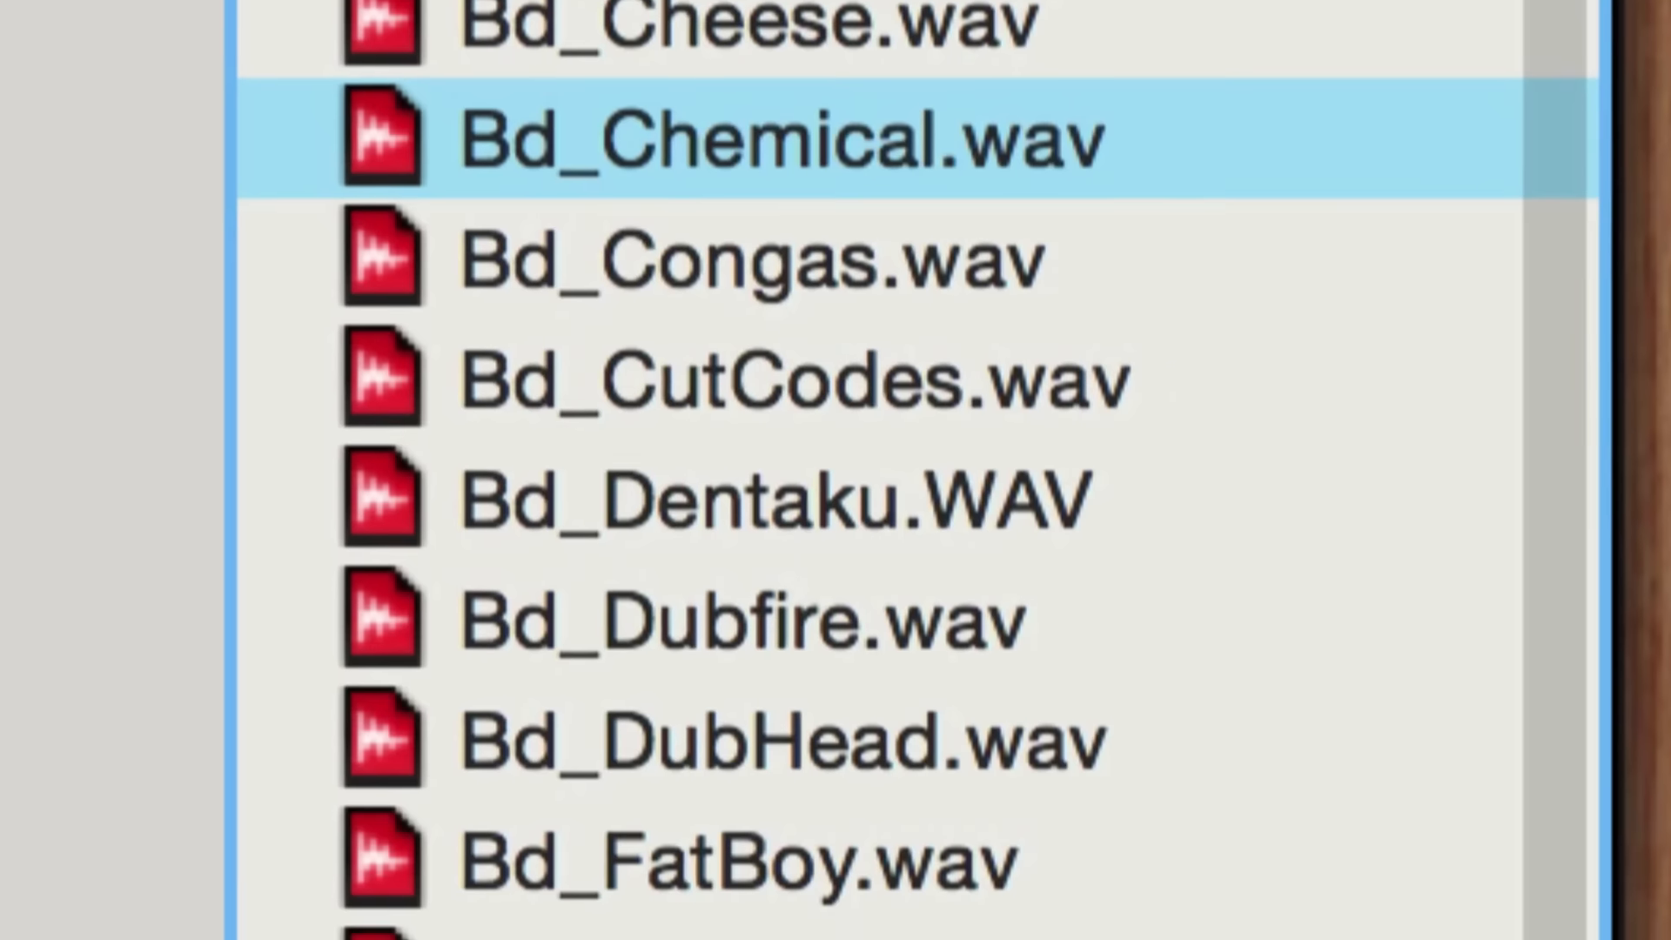
pyautogui.press('Down')
pyautogui.press('Down')
pyautogui.press('Down')
pyautogui.press('Down')
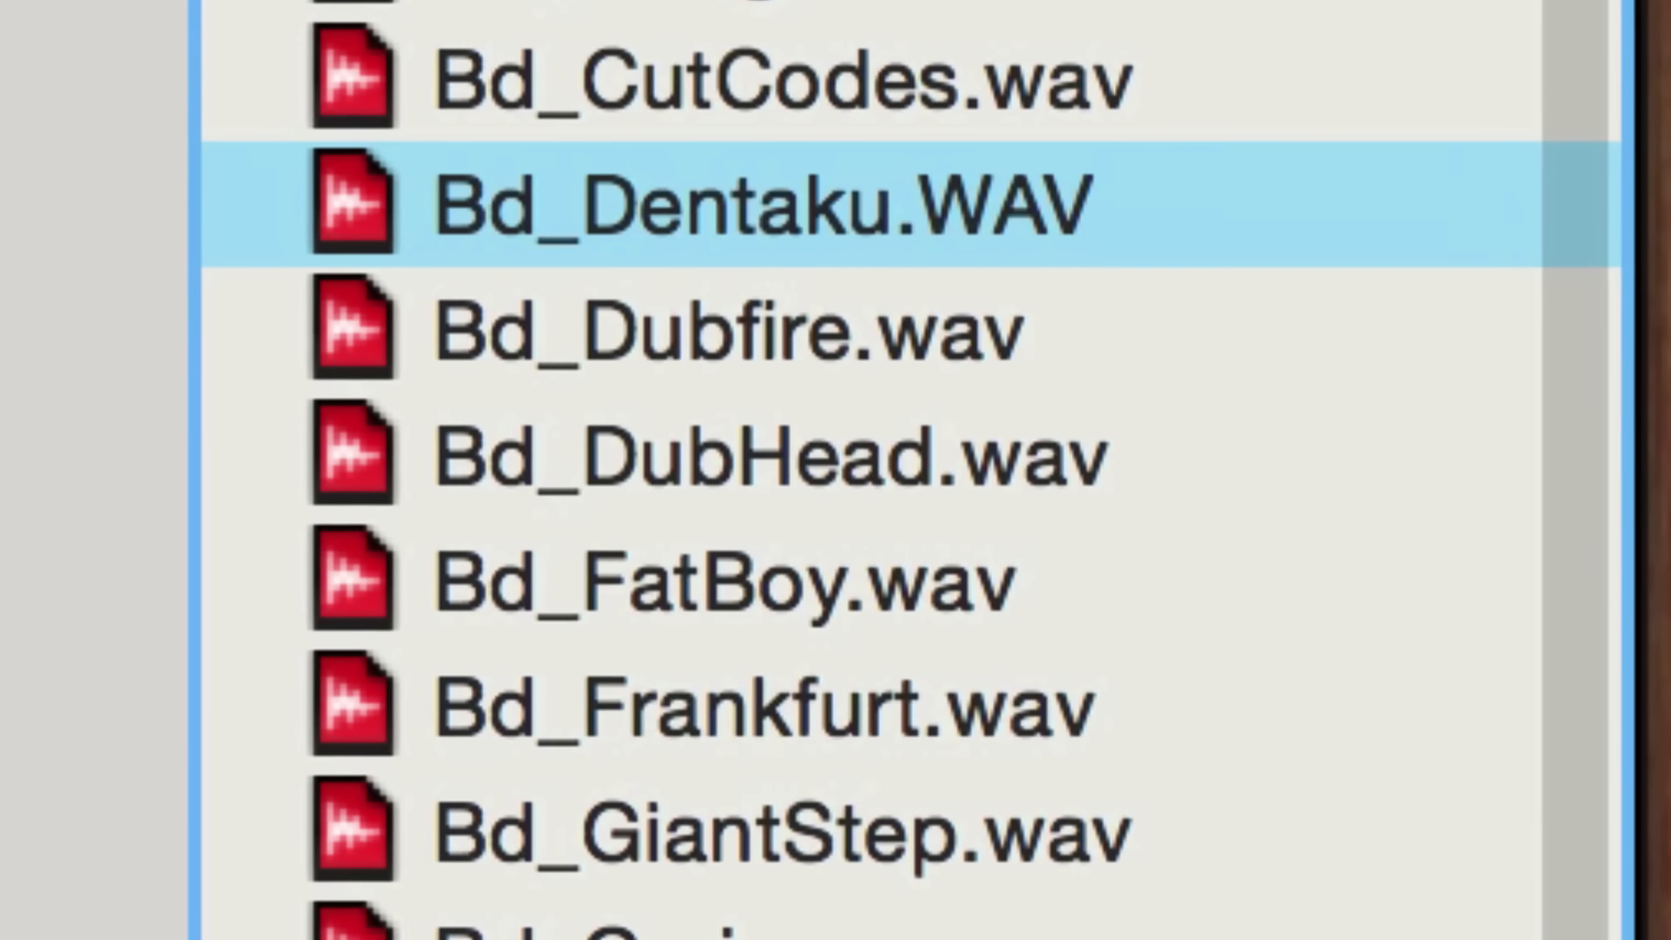
pyautogui.press('Down')
pyautogui.press('Down')
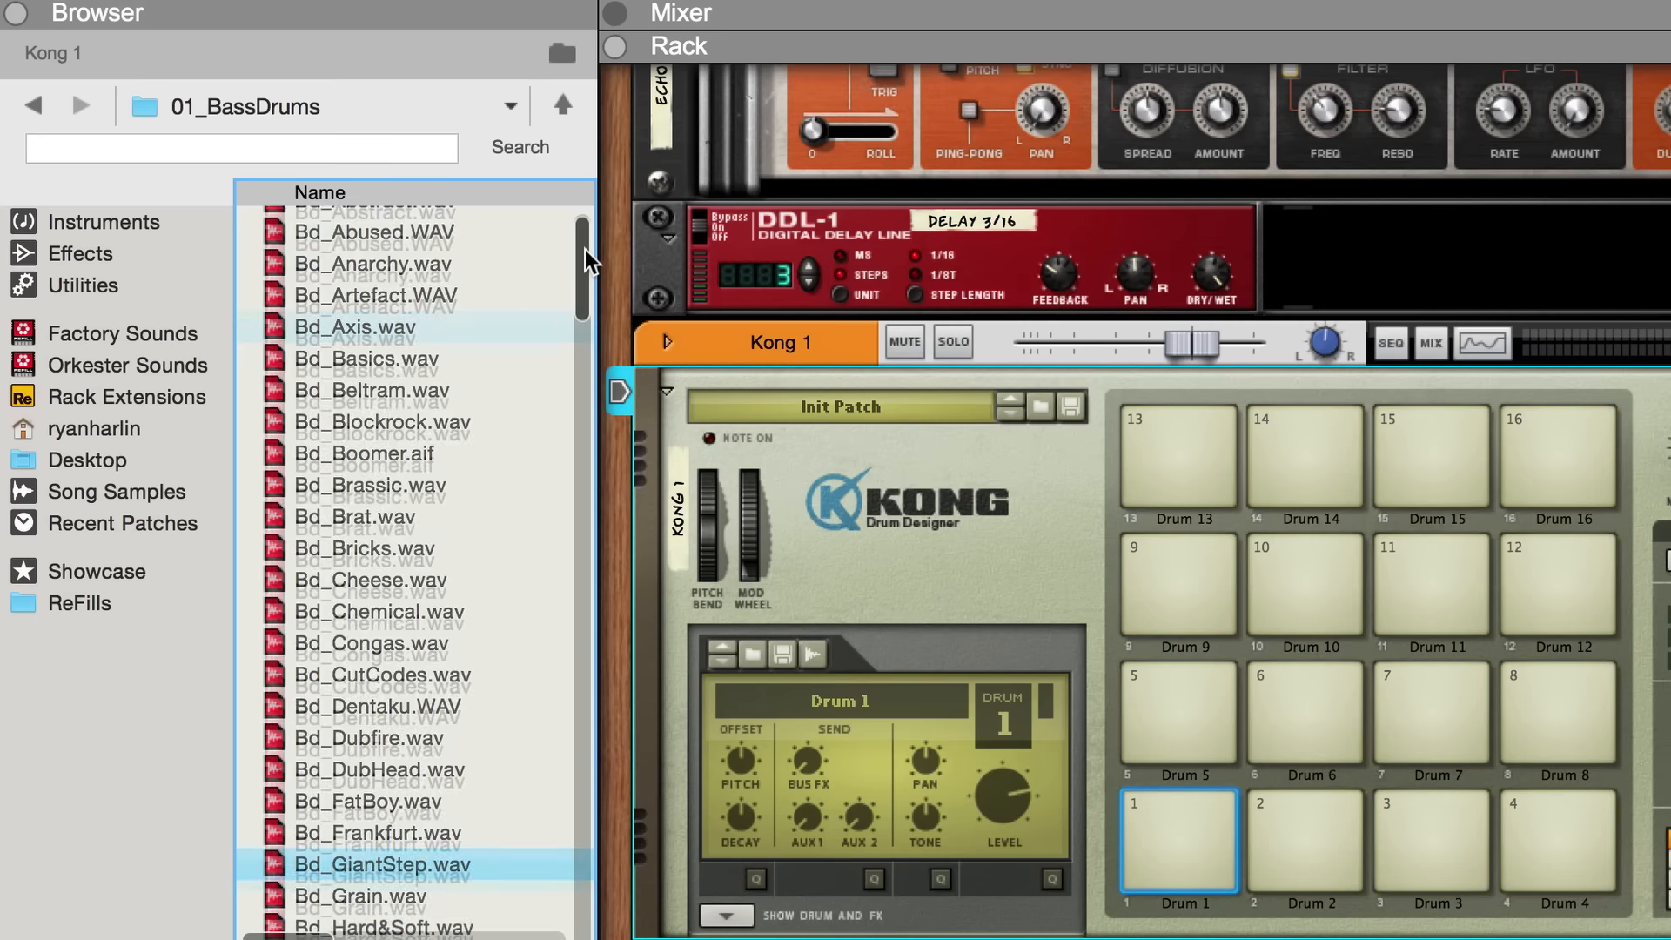
pyautogui.moveTo(588, 261); pyautogui.dragTo(473, 810)
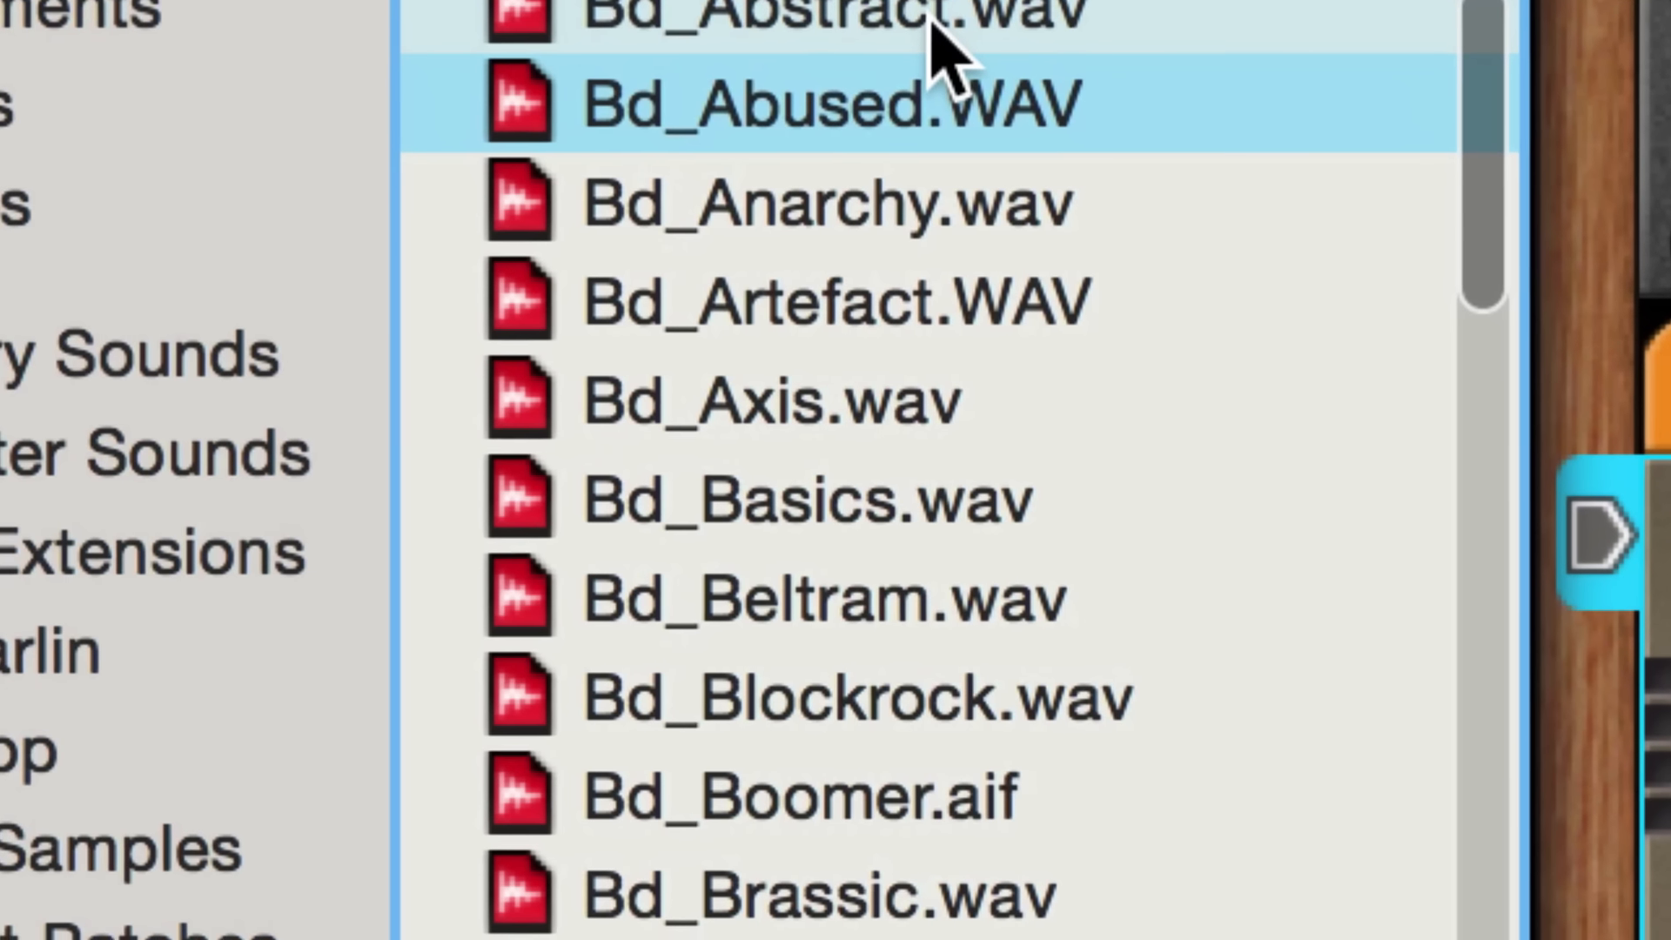
pyautogui.press('Down')
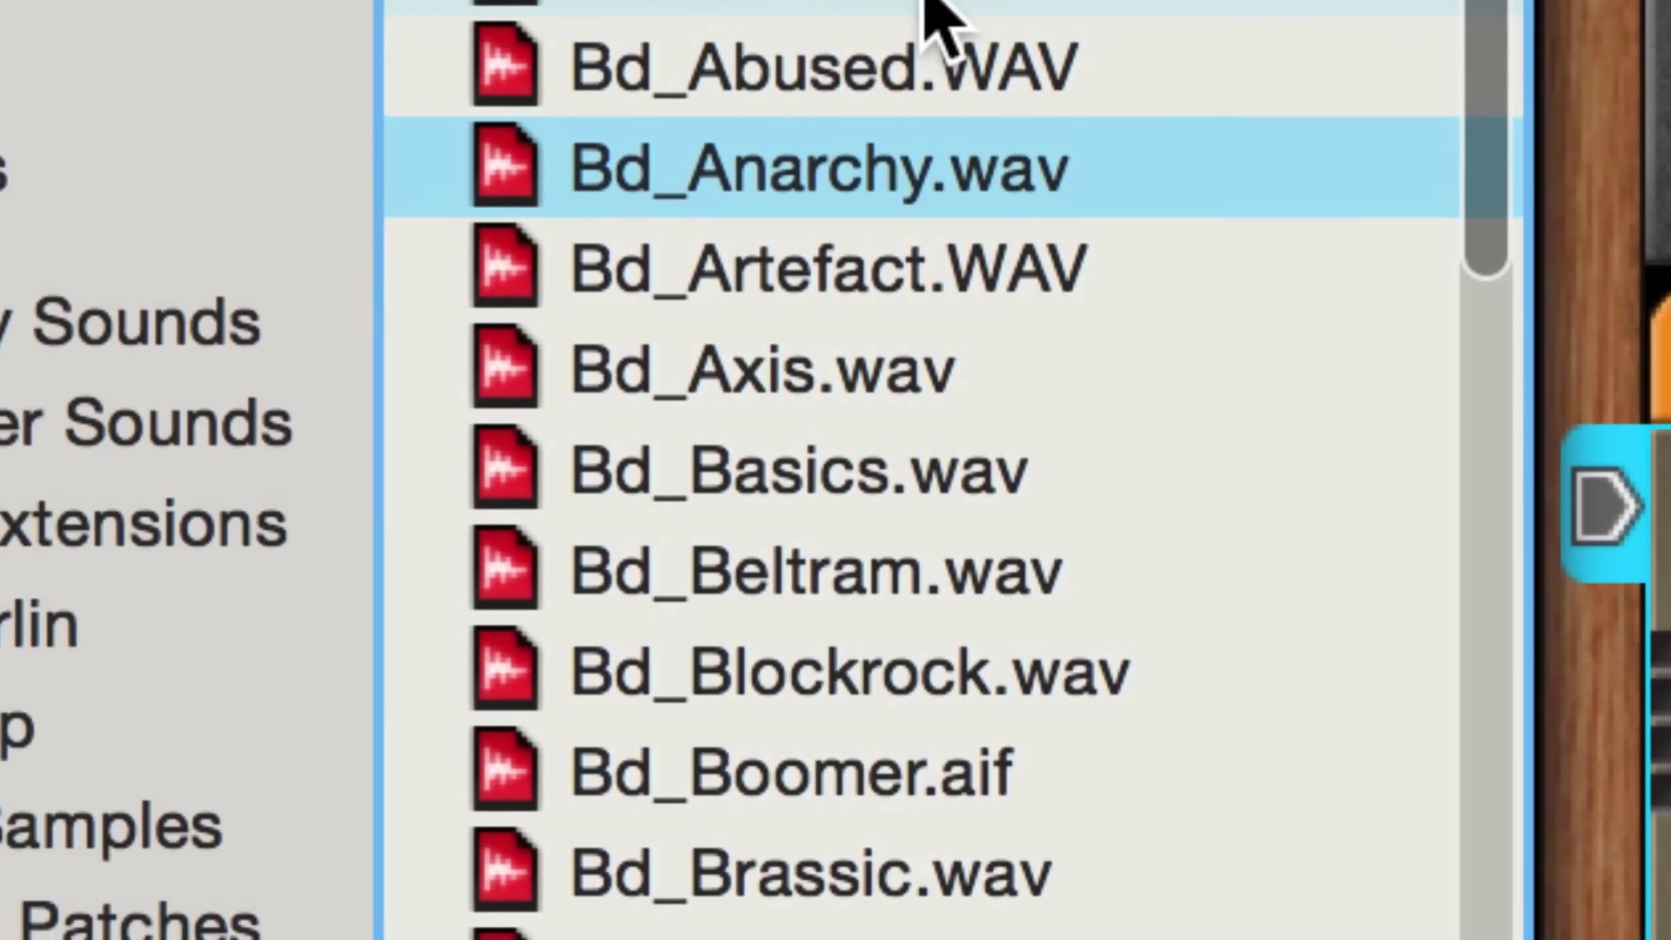
pyautogui.press('Down')
pyautogui.press('Down')
pyautogui.press('Down')
pyautogui.press('Down')
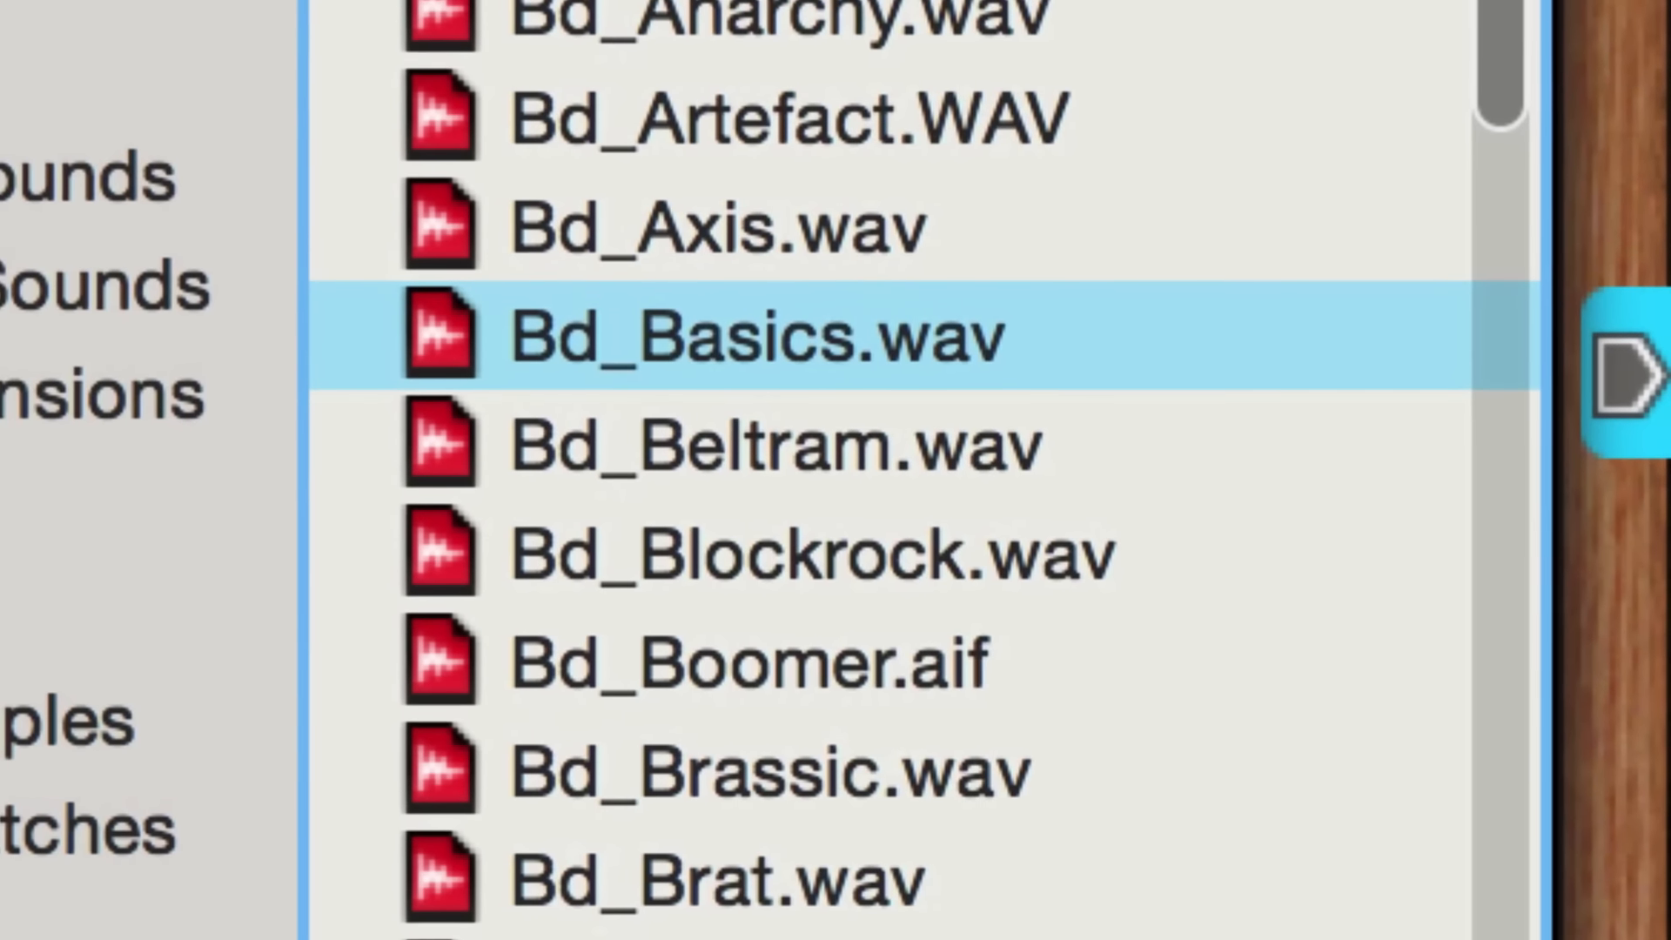
pyautogui.press('Down')
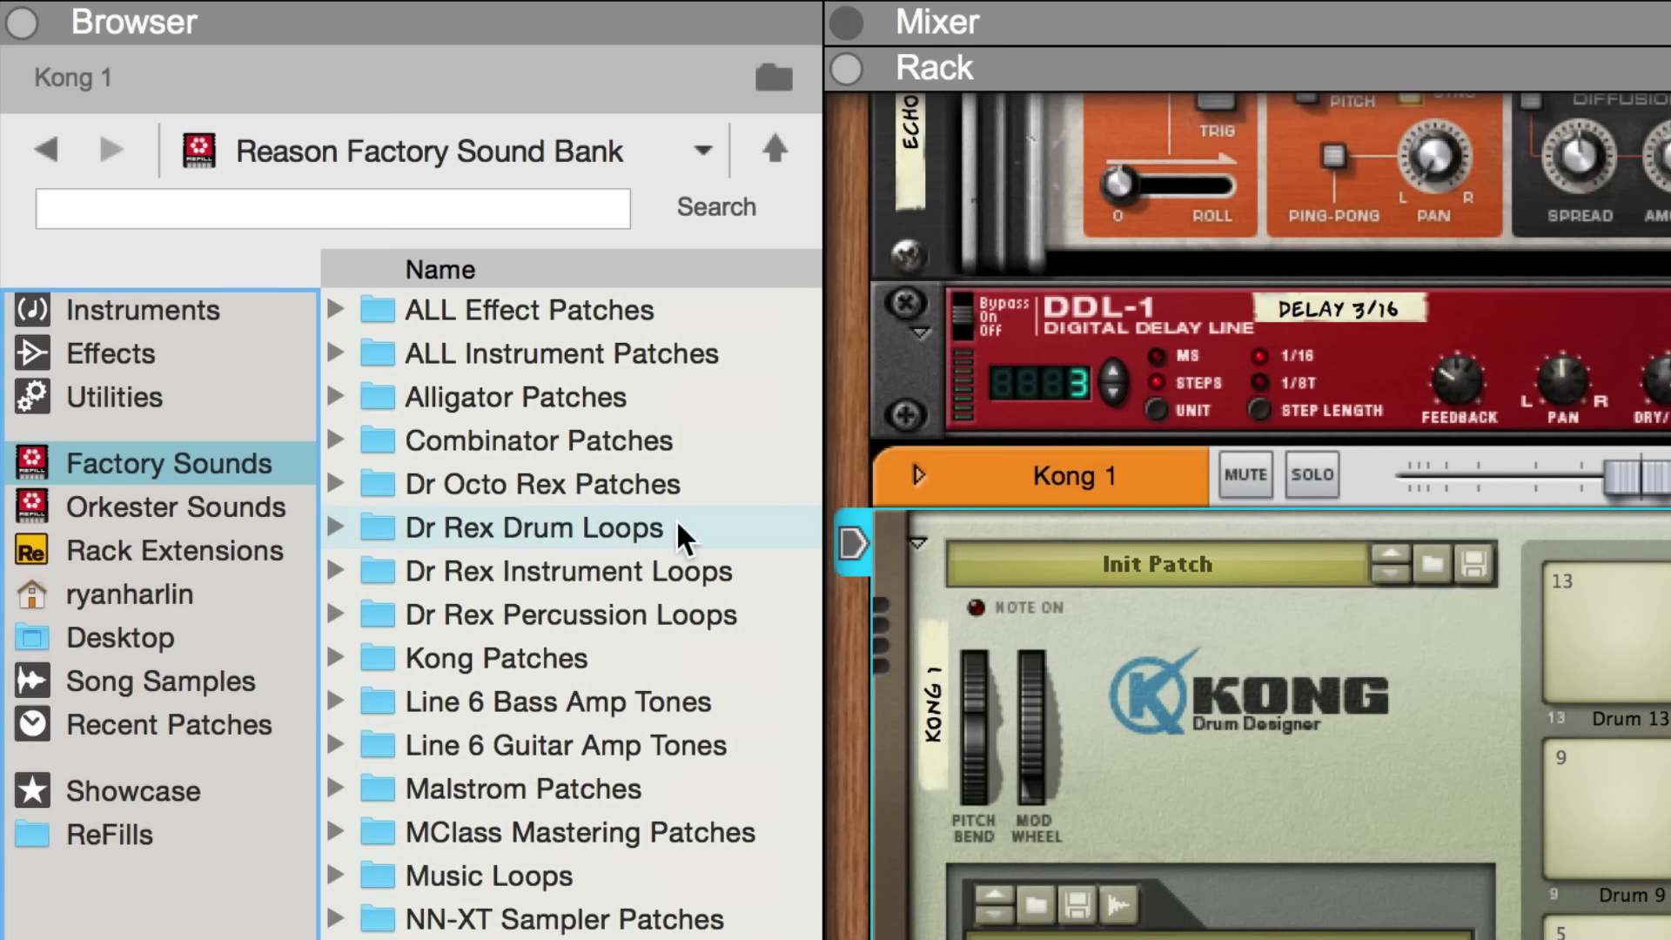
# Open the House folder of the factory Dr Rex Drum Loops and audition the Hse01_Basics, Hse18_Spanky and Hse33_Underground loops
pyautogui.doubleClick(676, 526)
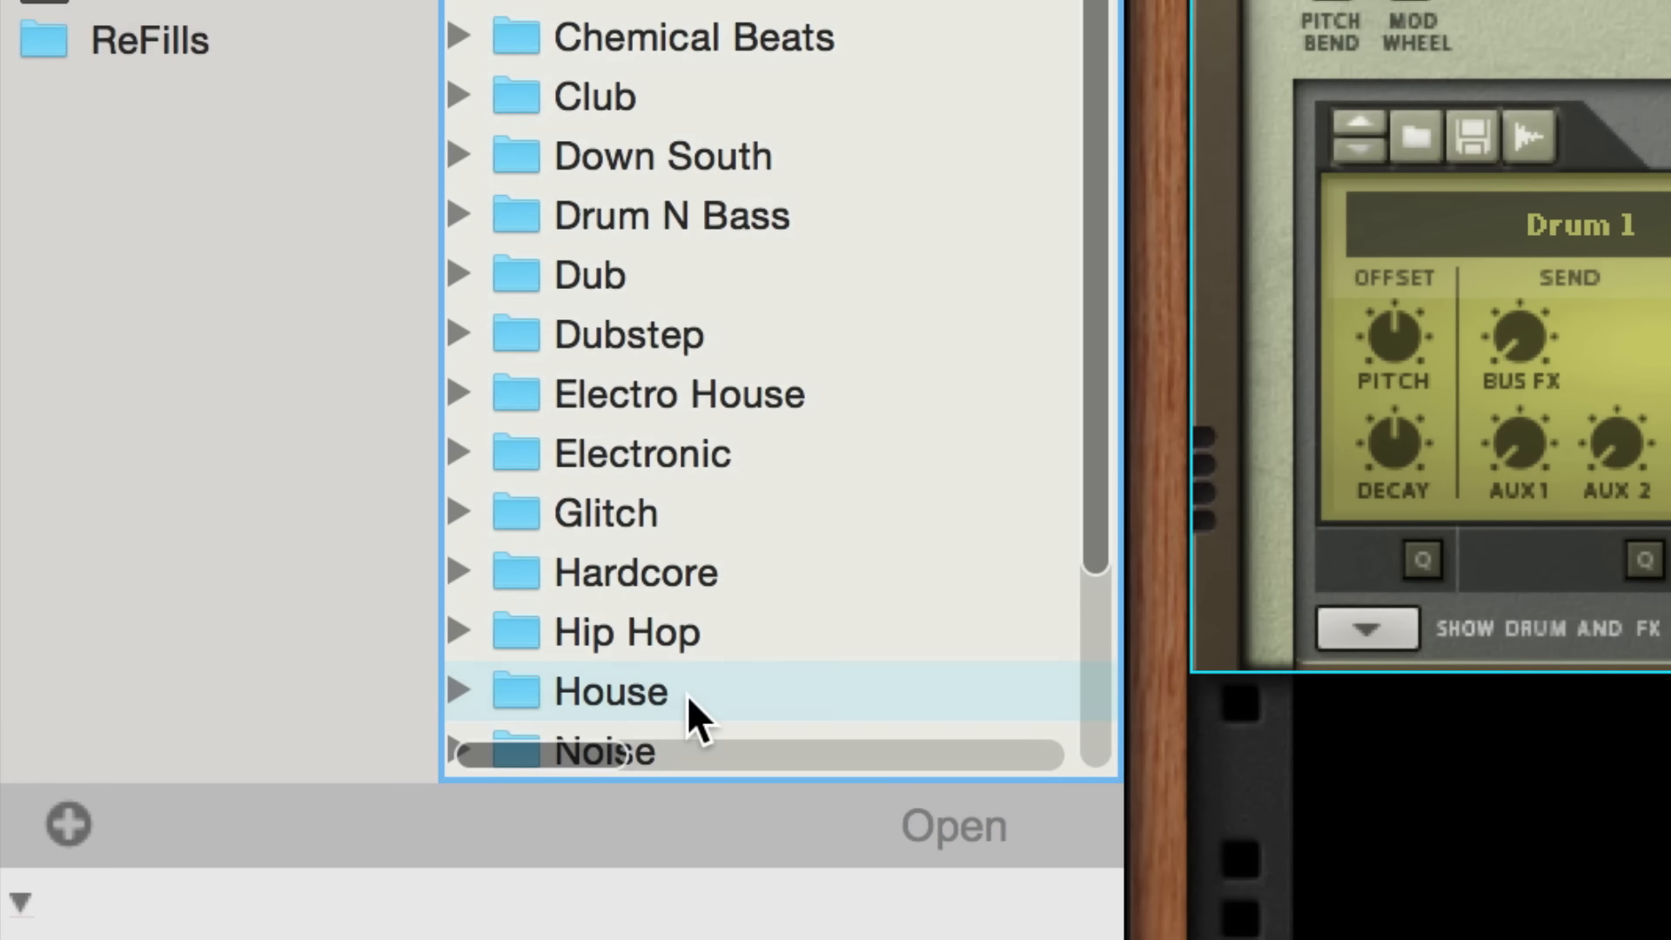
pyautogui.doubleClick(687, 695)
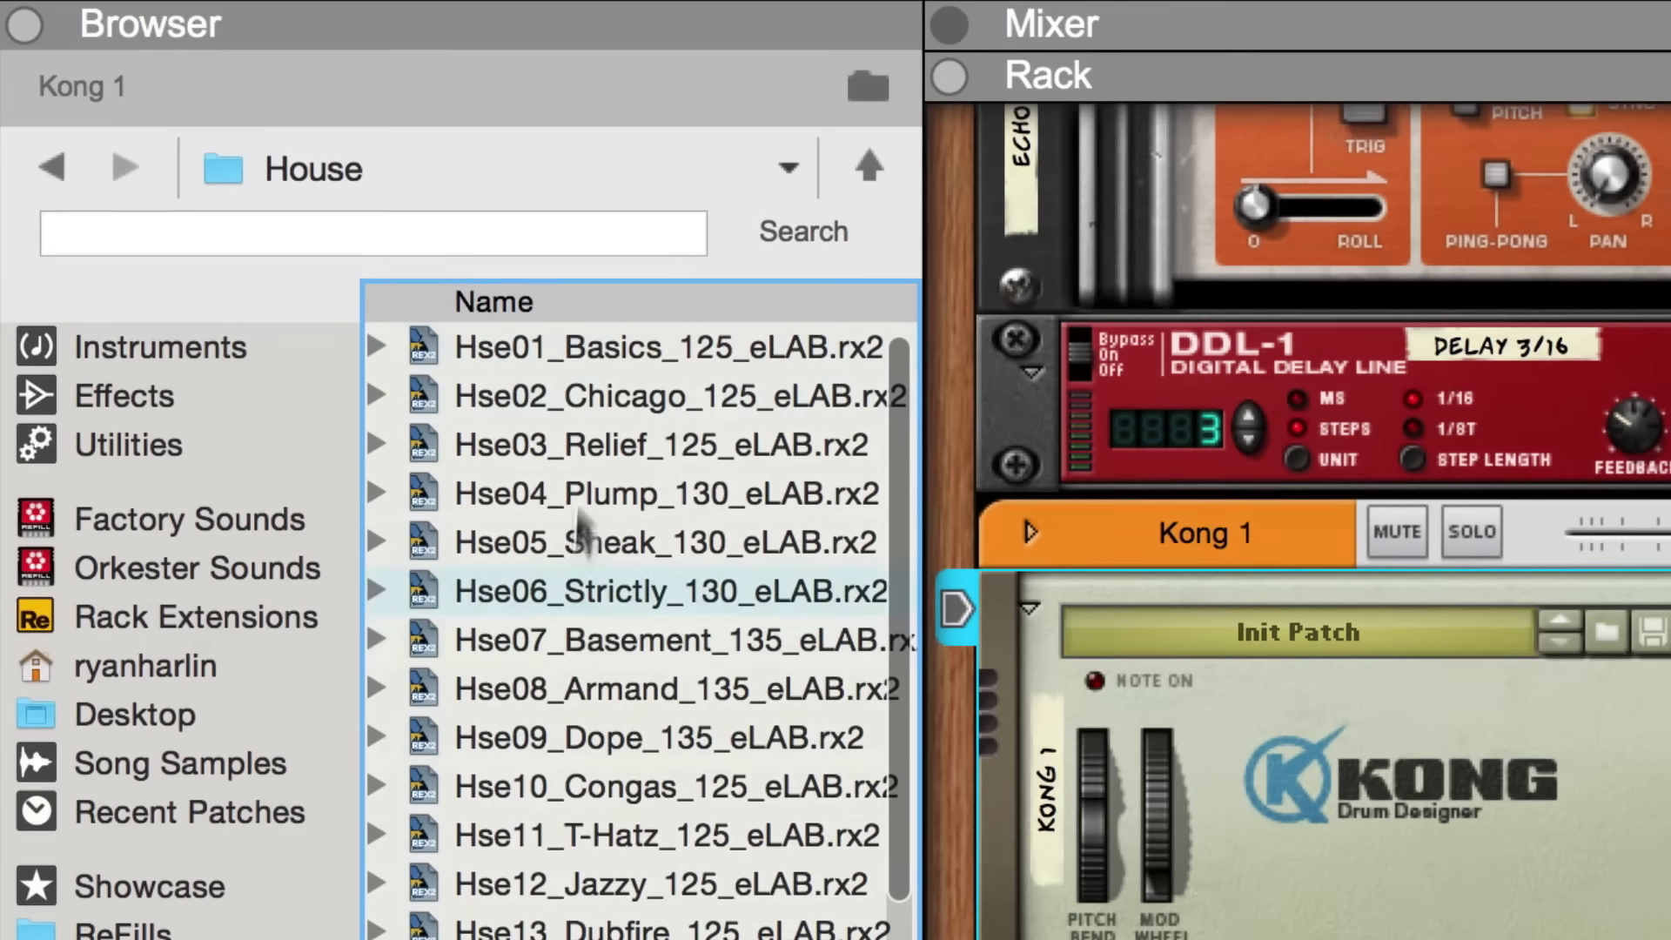
pyautogui.click(618, 359)
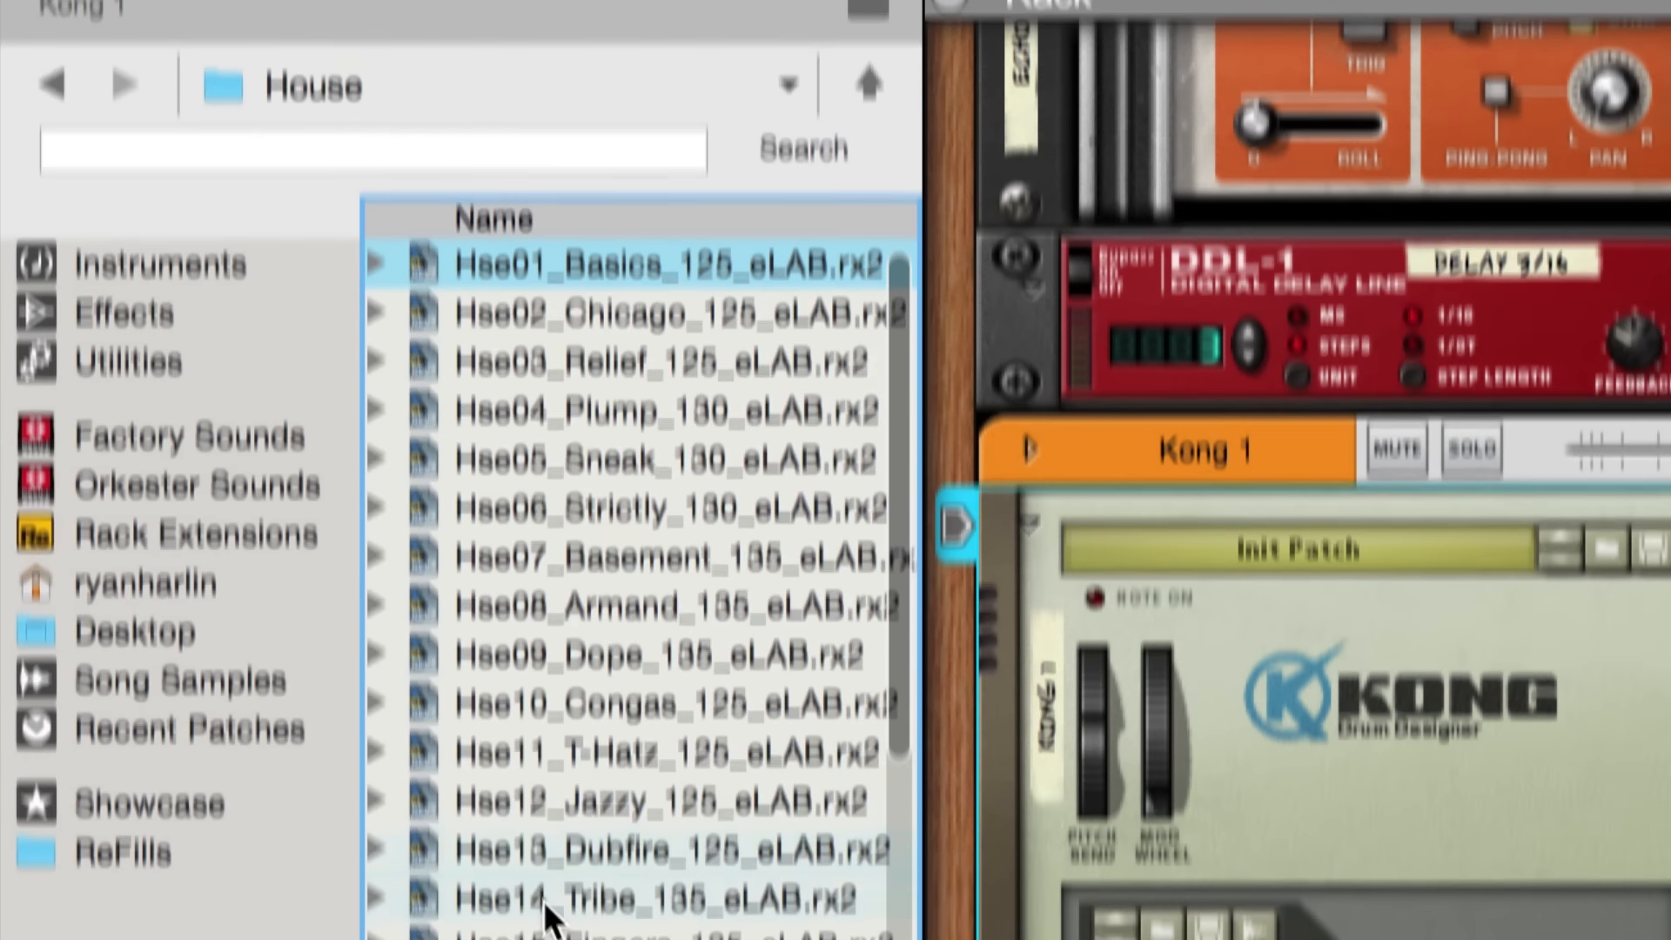
pyautogui.click(567, 512)
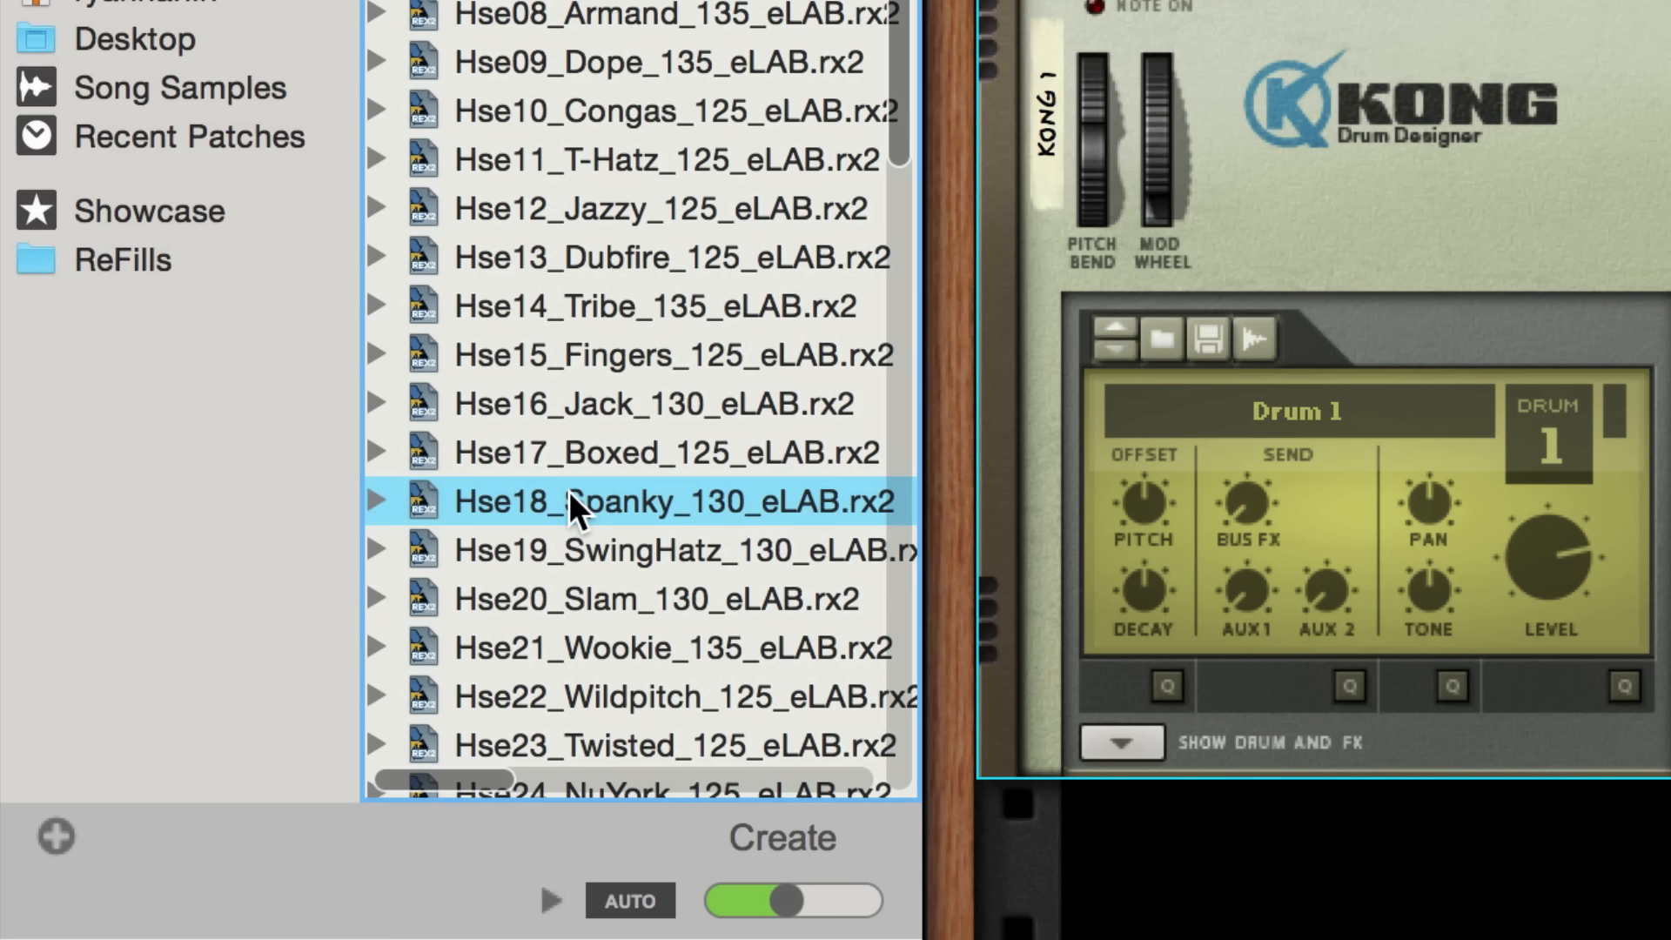
pyautogui.scroll(-10, 567, 491)
pyautogui.click(571, 577)
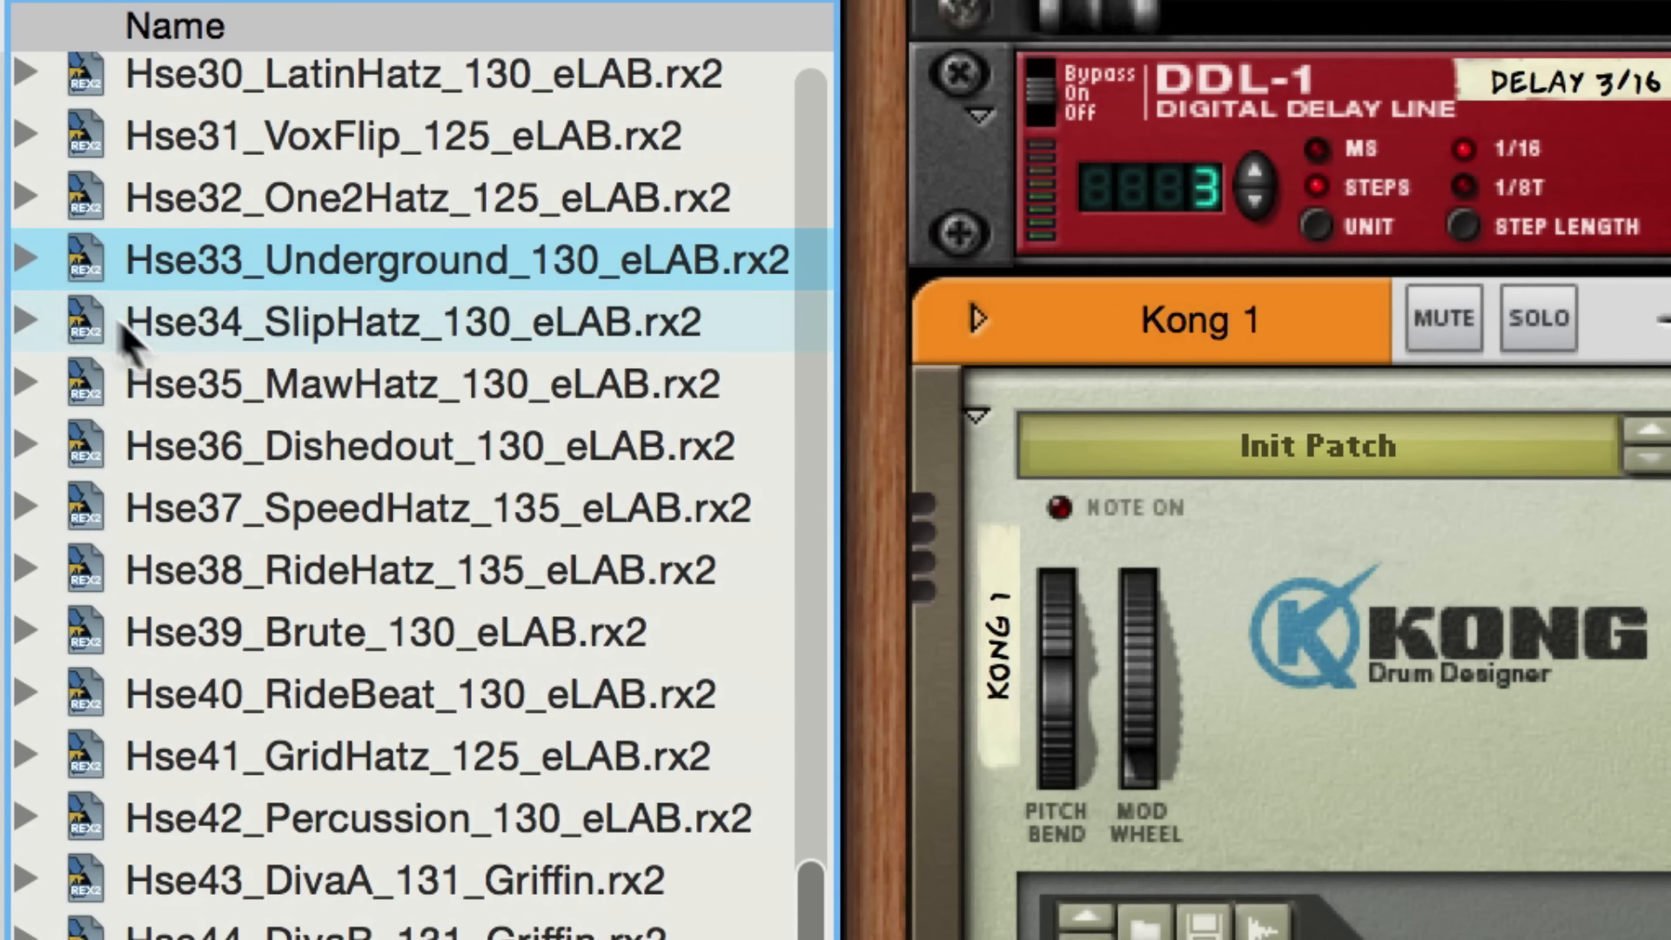
# Expand Hse33_Underground_130_eLAB.rx2 and audition its first five slices in order
pyautogui.click(24, 254)
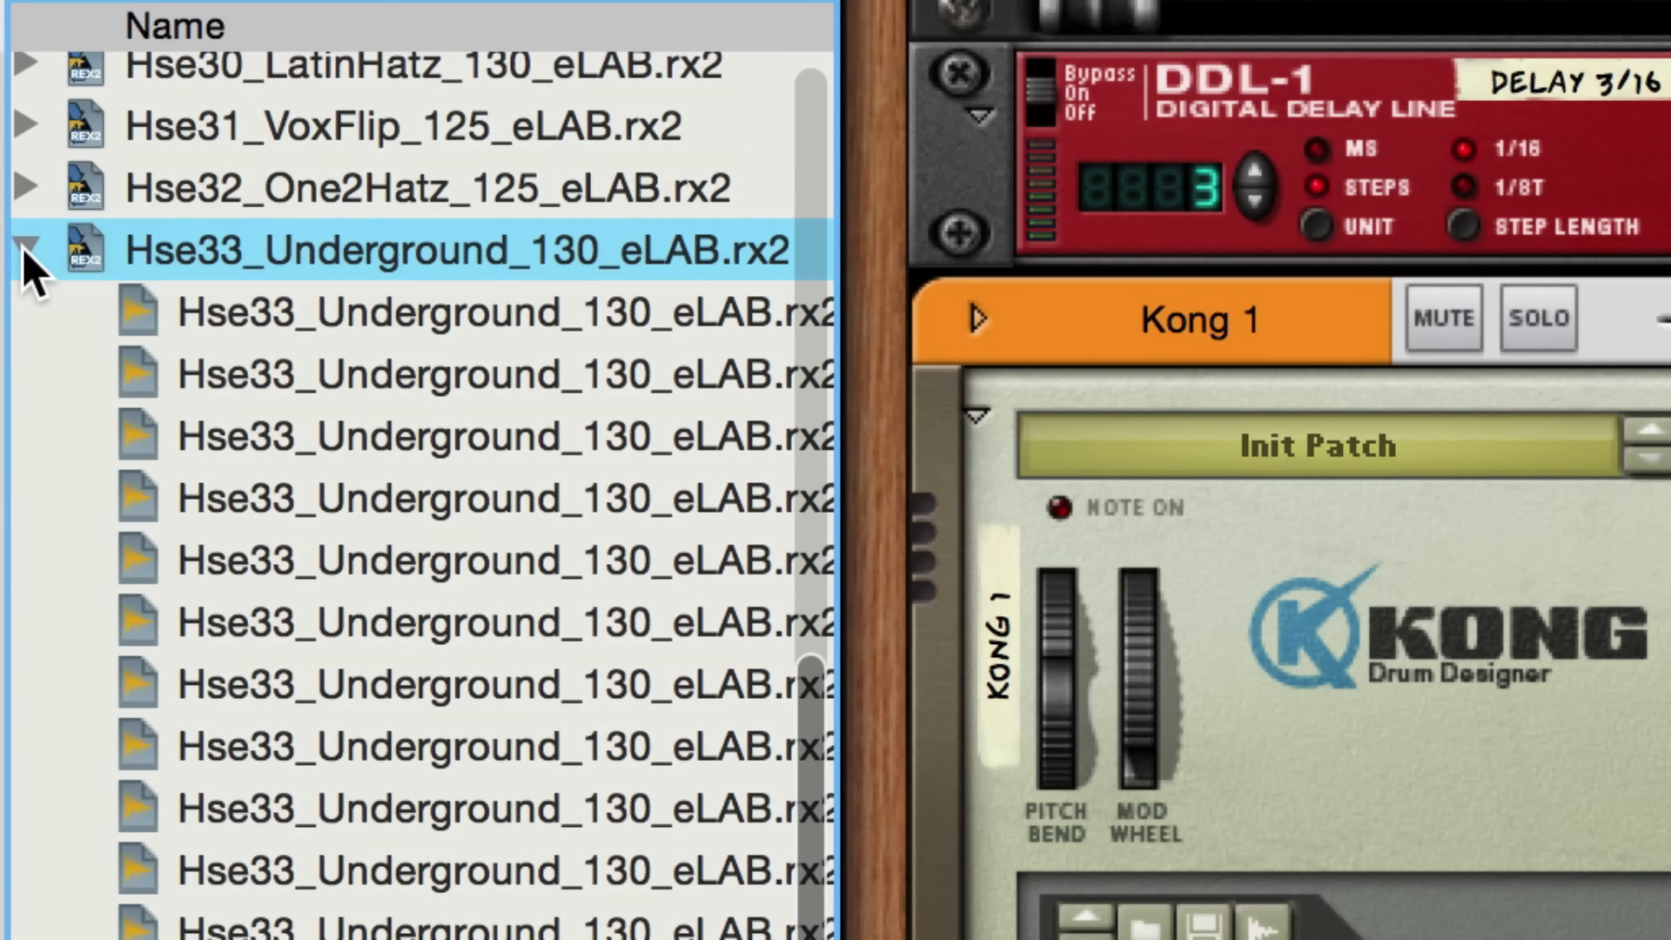
pyautogui.click(239, 309)
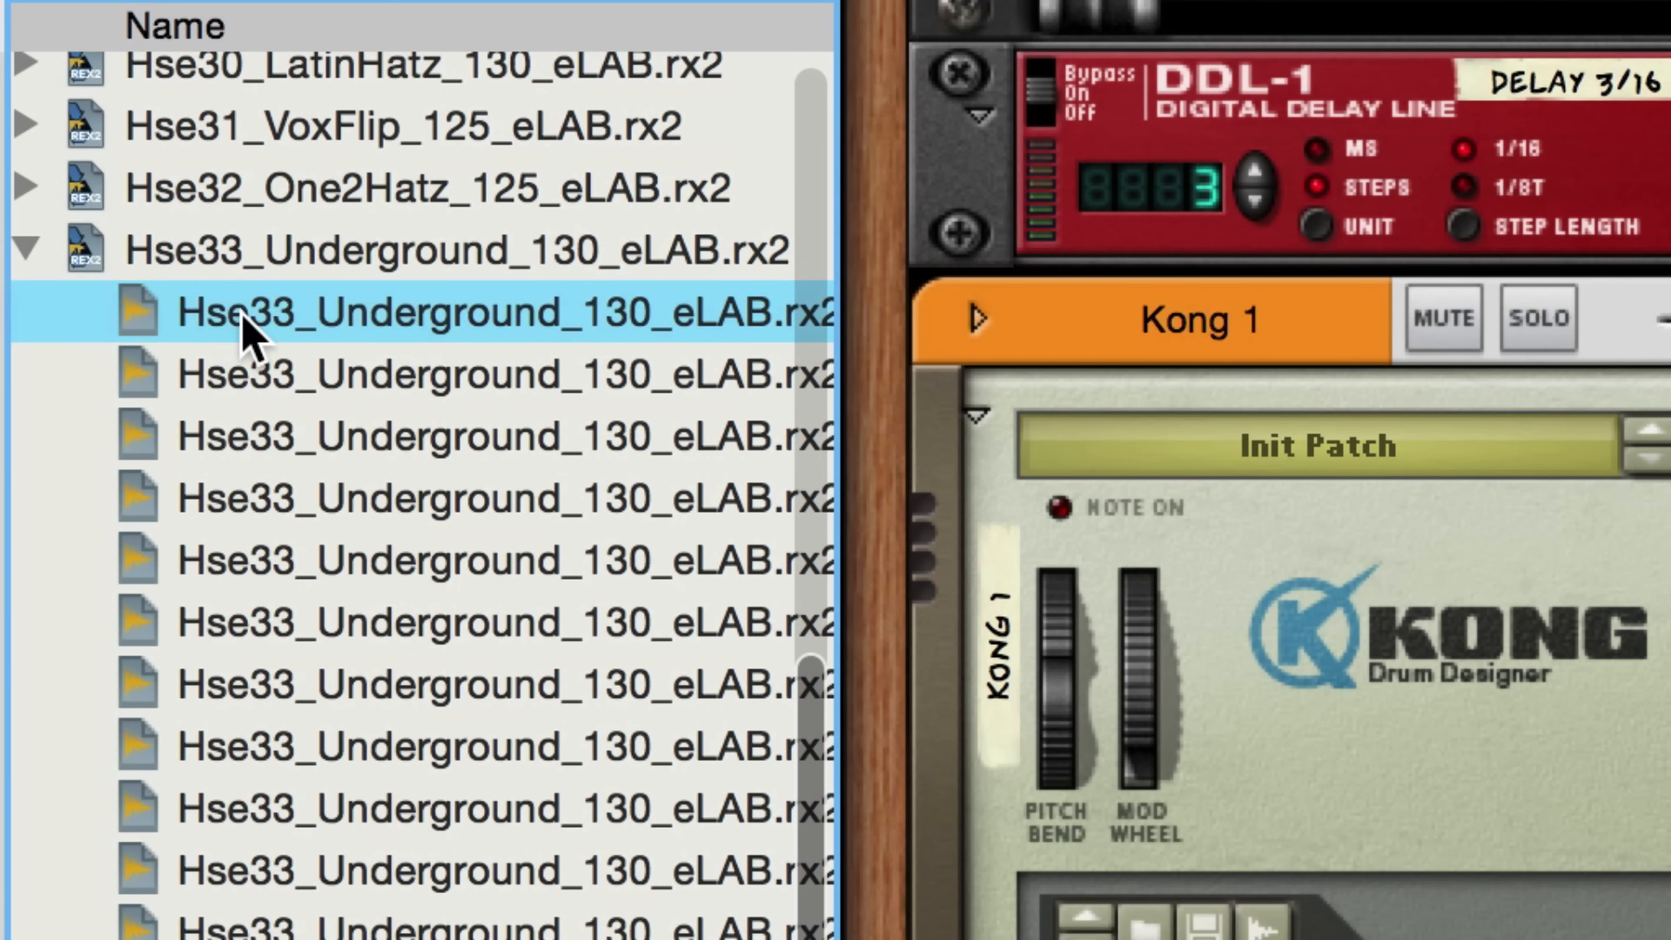
pyautogui.press('Down')
pyautogui.press('Down')
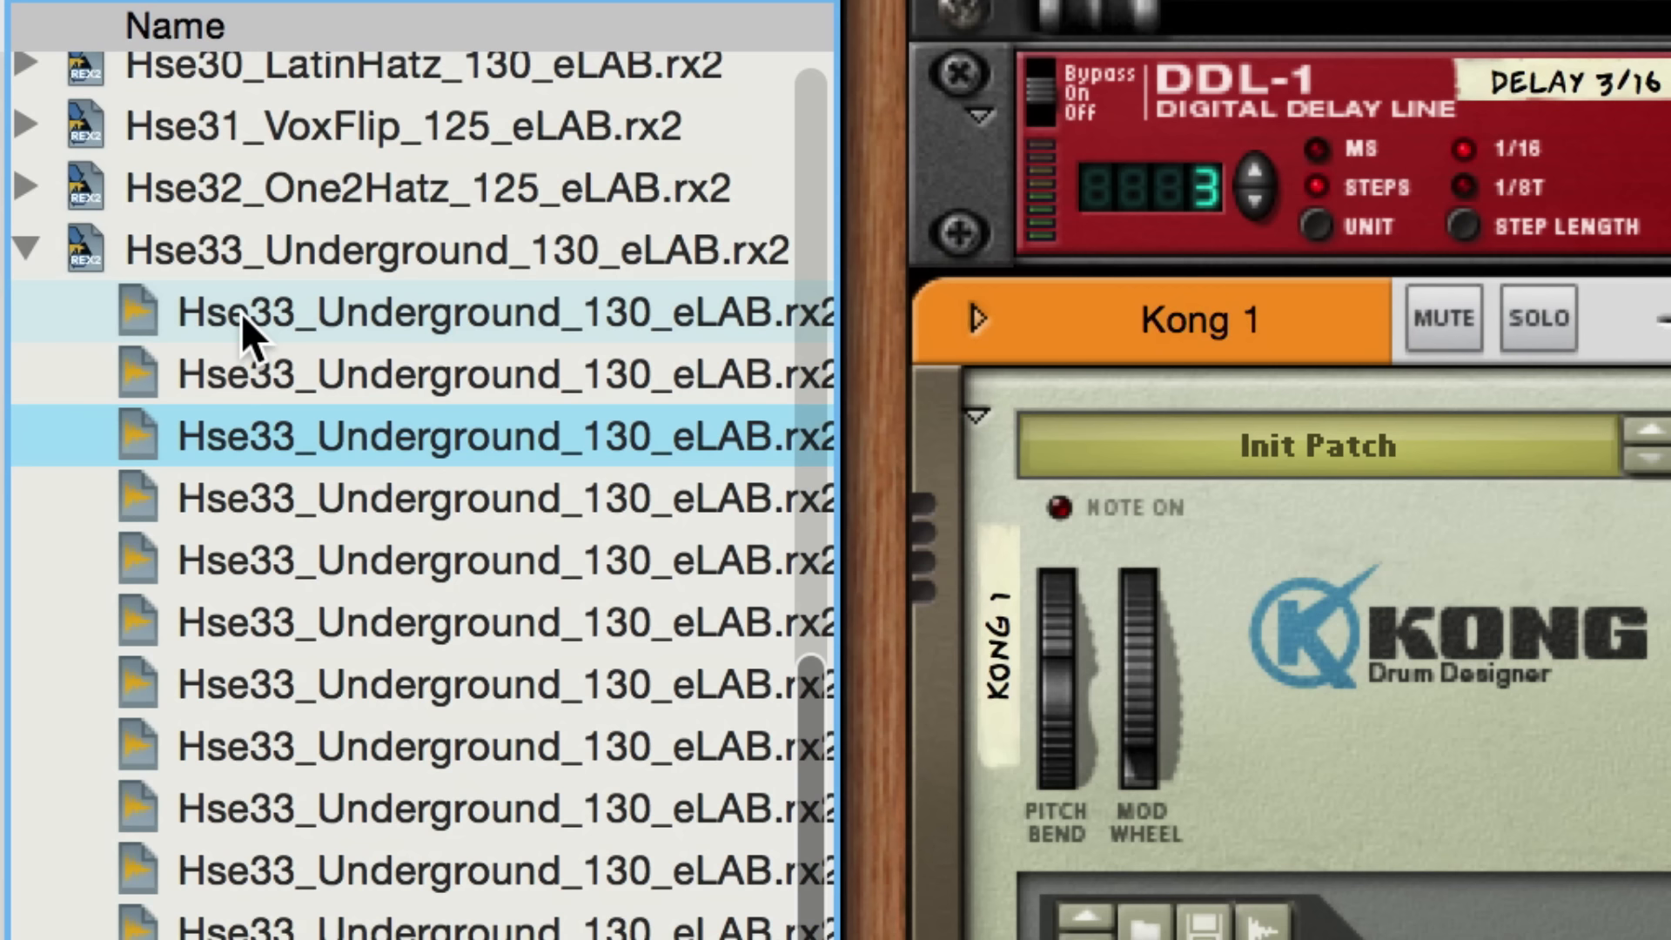
pyautogui.press('Down')
pyautogui.press('Down')
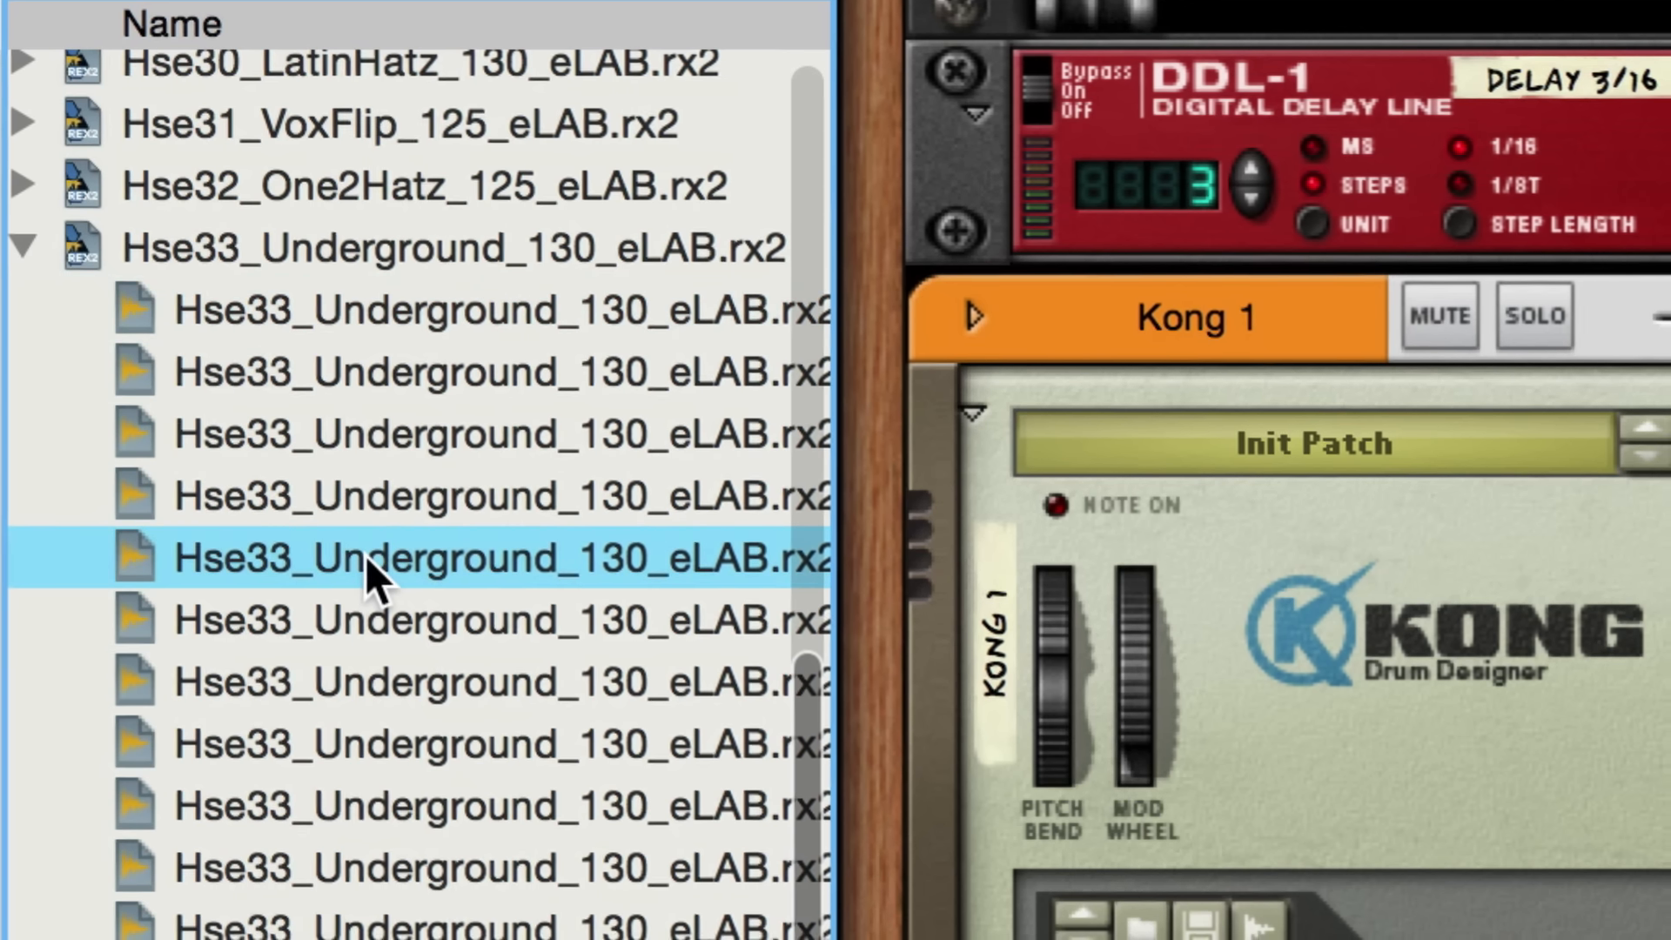
# Load the fifth slice of Hse33_Underground_130_eLAB.rx2 onto Kong pad 1 and trigger the pad
pyautogui.moveTo(366, 566); pyautogui.dragTo(1670, 939)
pyautogui.moveTo(895, 620); pyautogui.dragTo(922, 638)
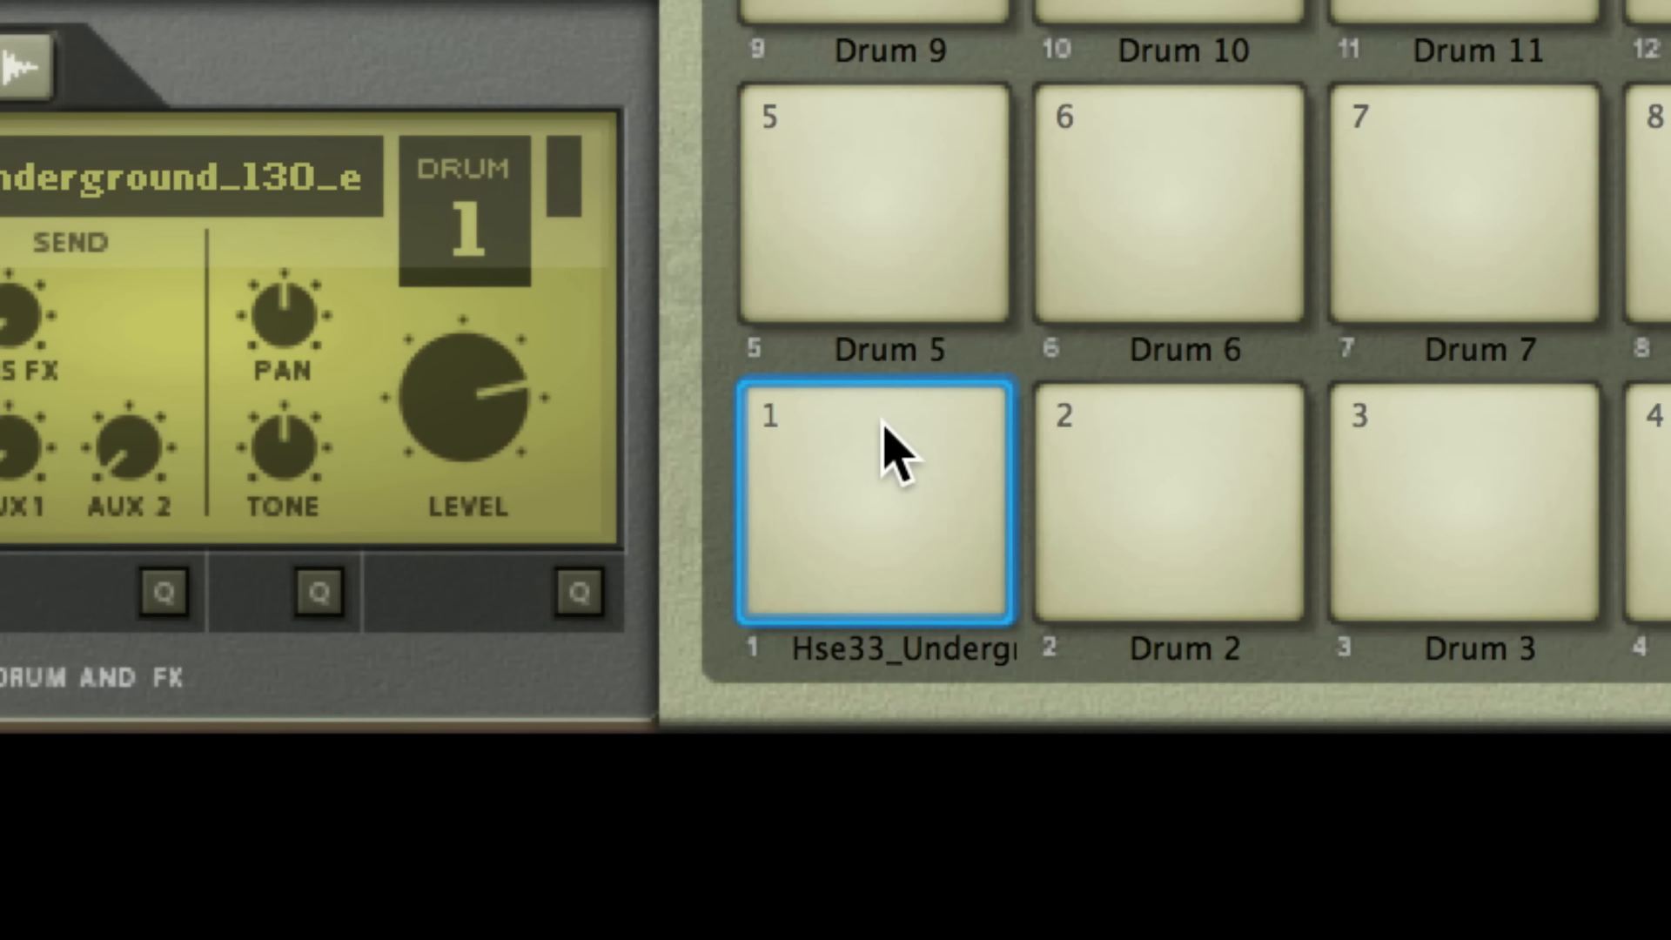
pyautogui.click(886, 444)
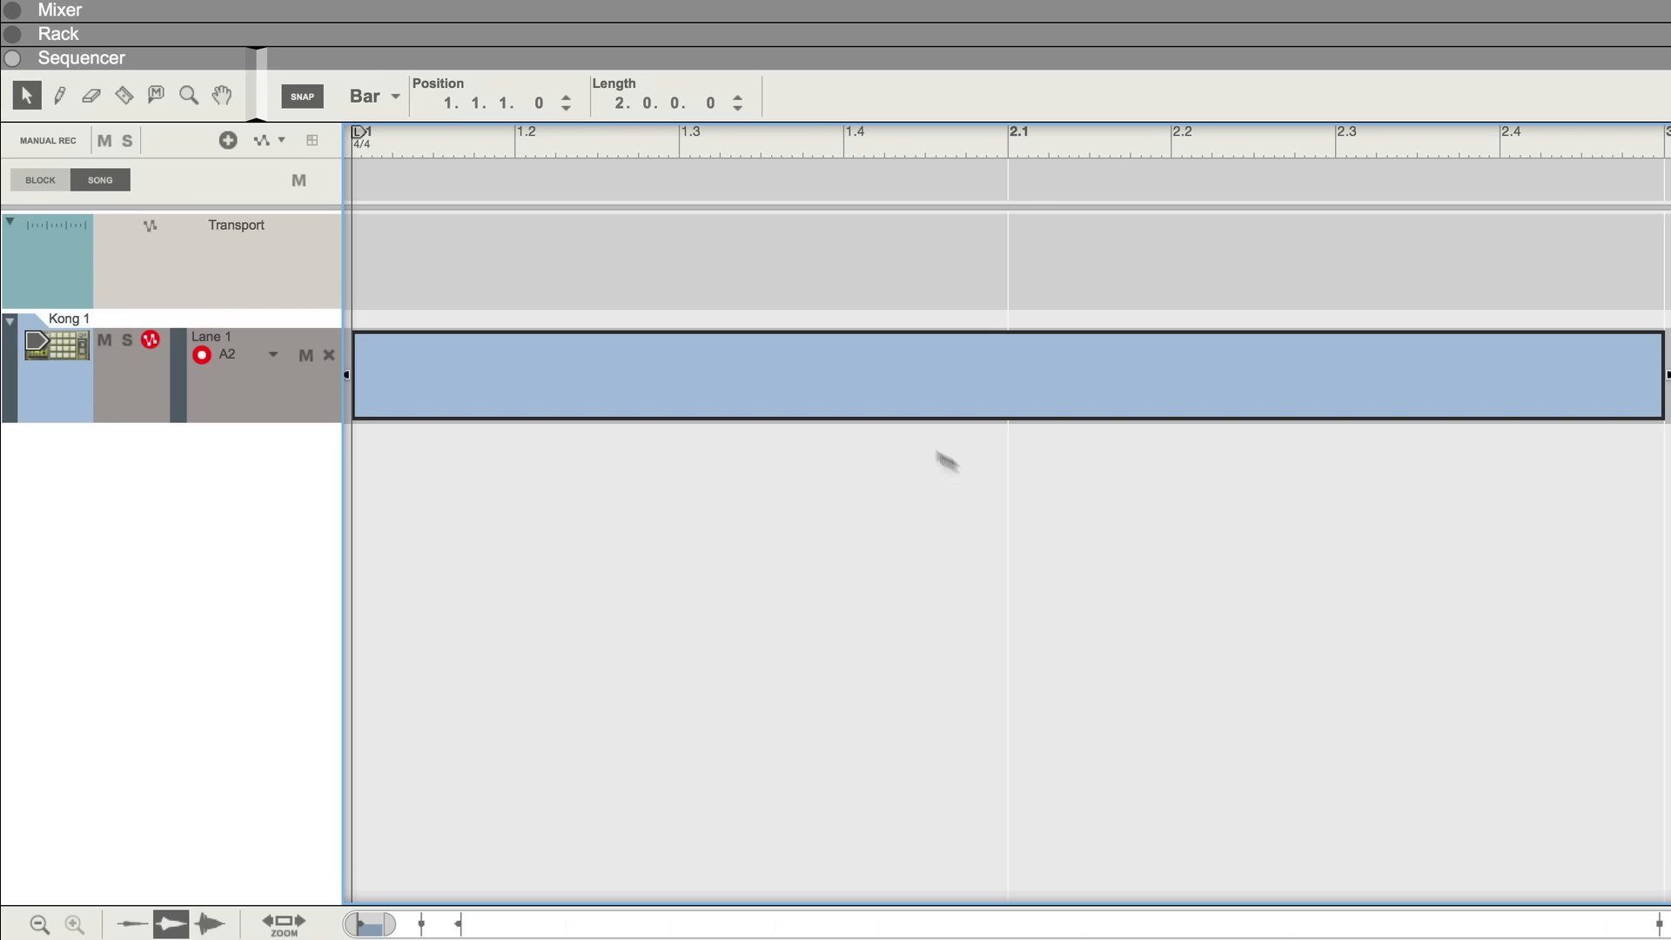
# Open the Kong 1 clip for note editing and draw sixteenth-note kicks on the Hse33_Underground lane, starting on the first beat
pyautogui.doubleClick(775, 389)
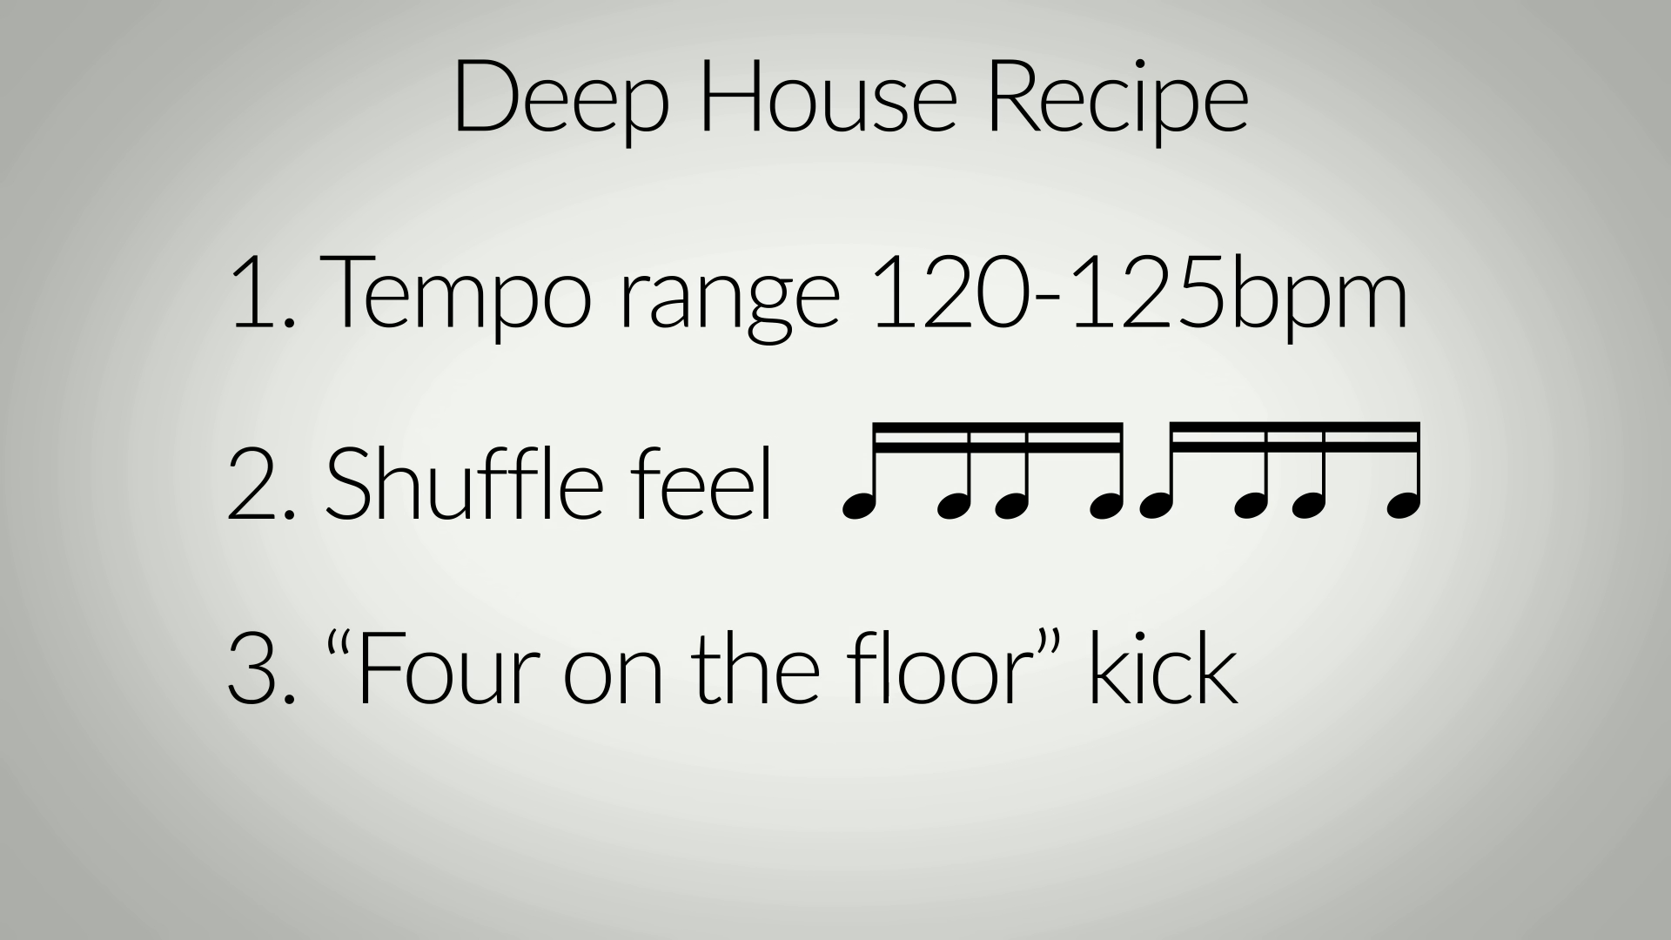
pyautogui.click(466, 721)
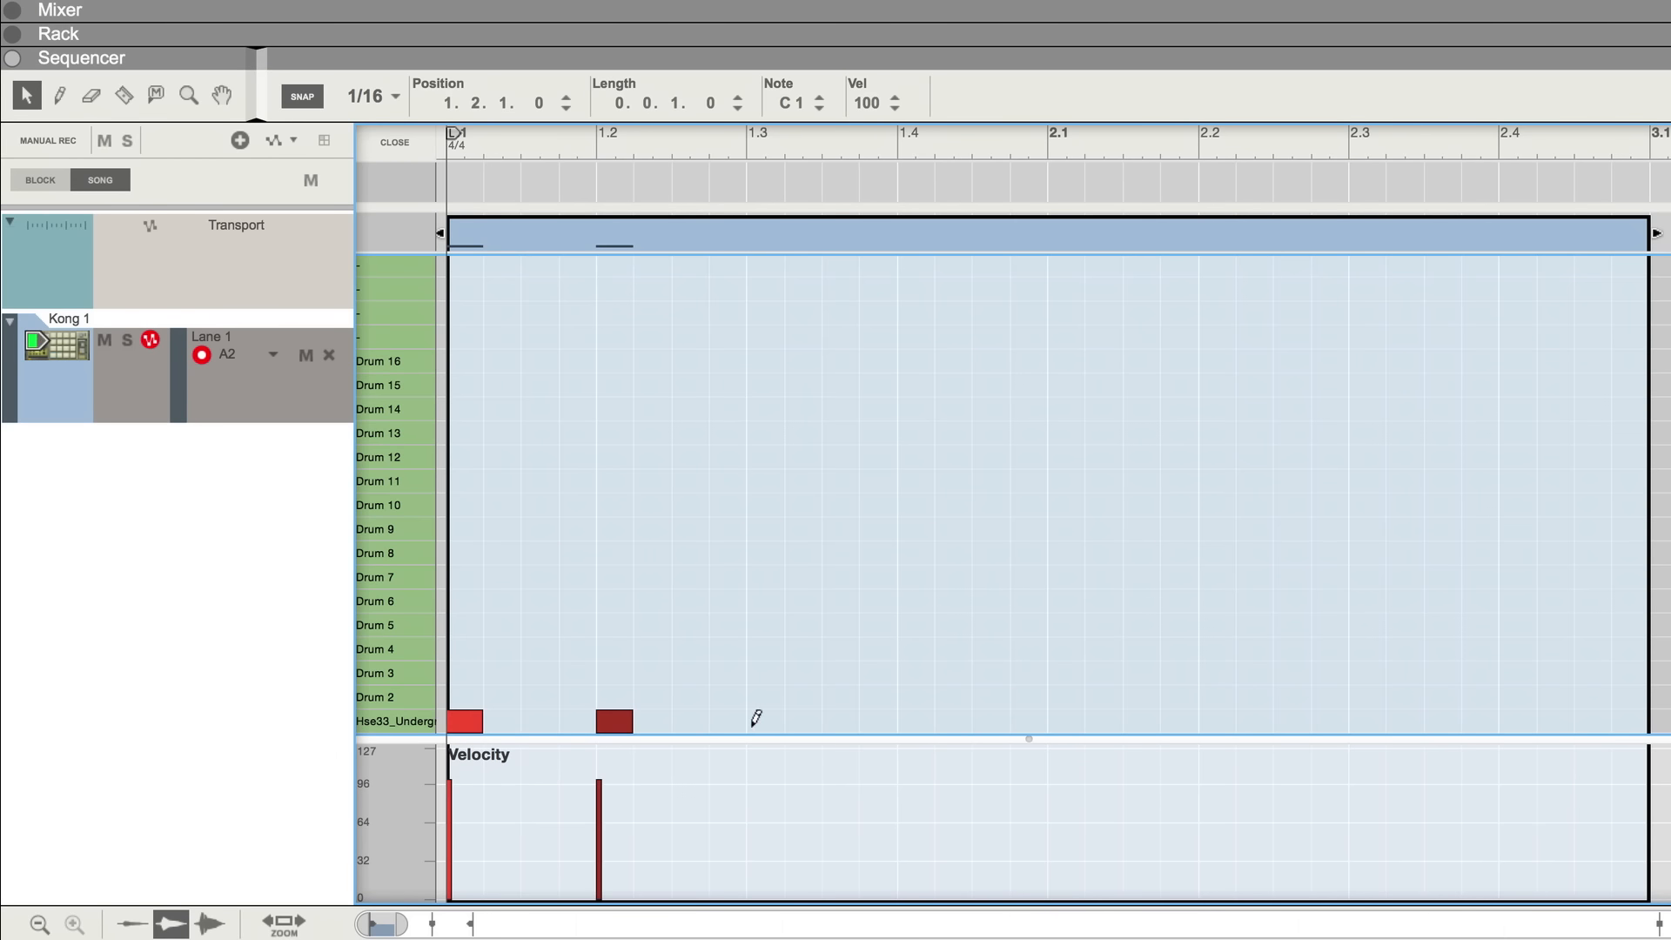
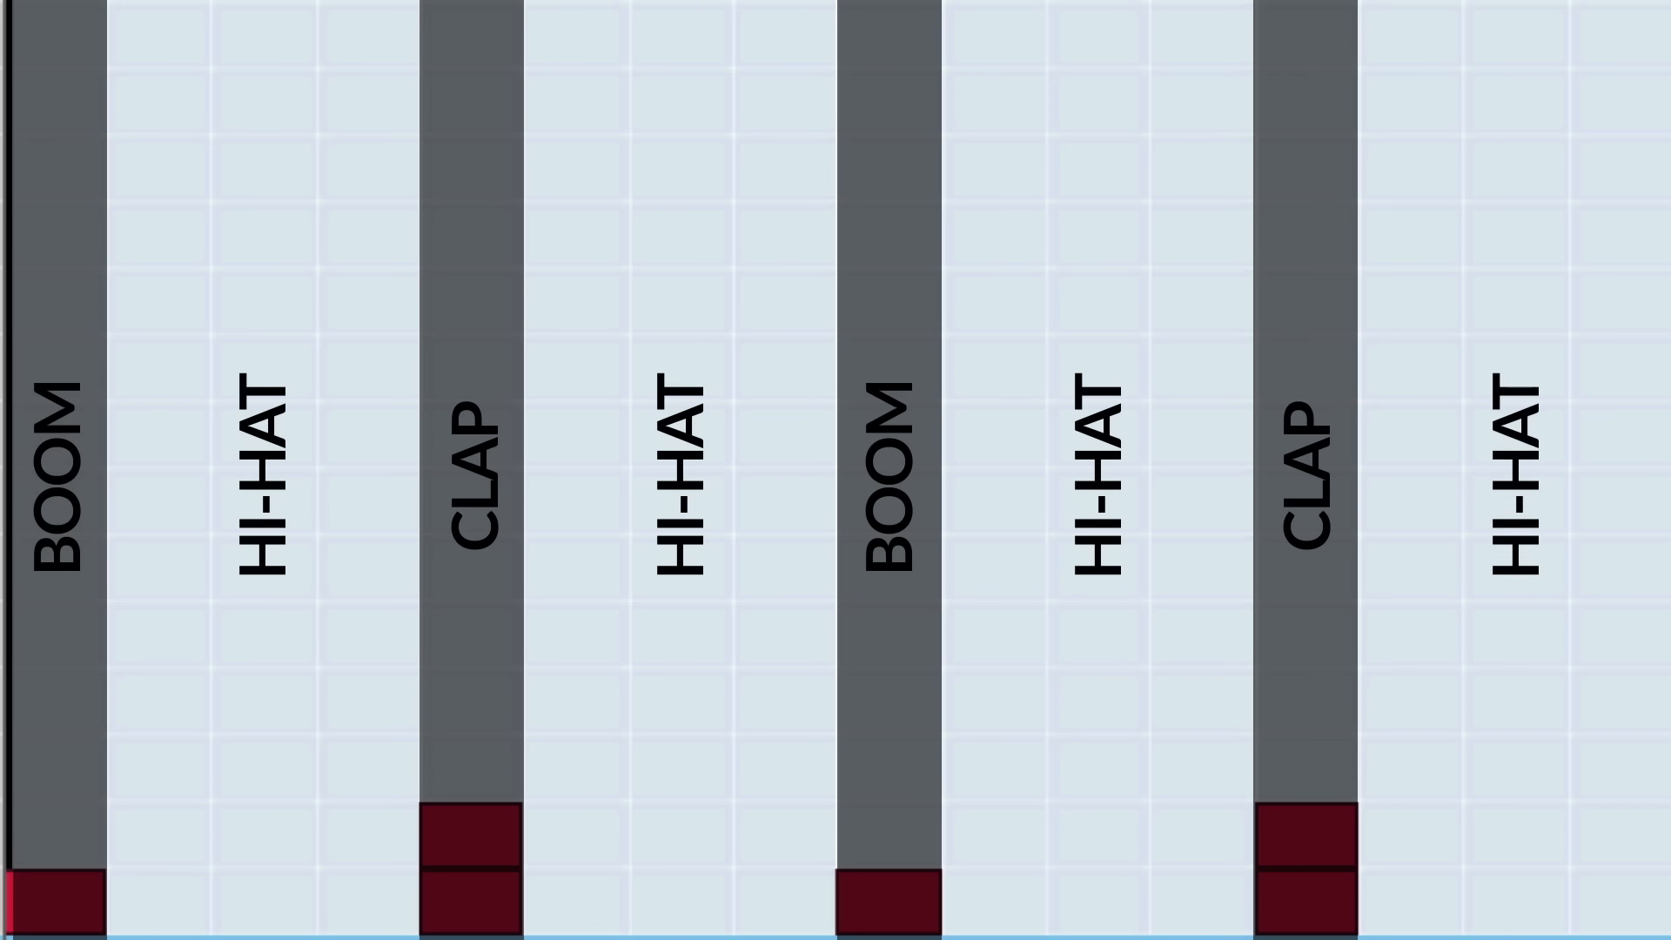
# Draw a sixteenth note on the Drum 3 lane at the third sixteenth of every beat across both bars
pyautogui.click(540, 673)
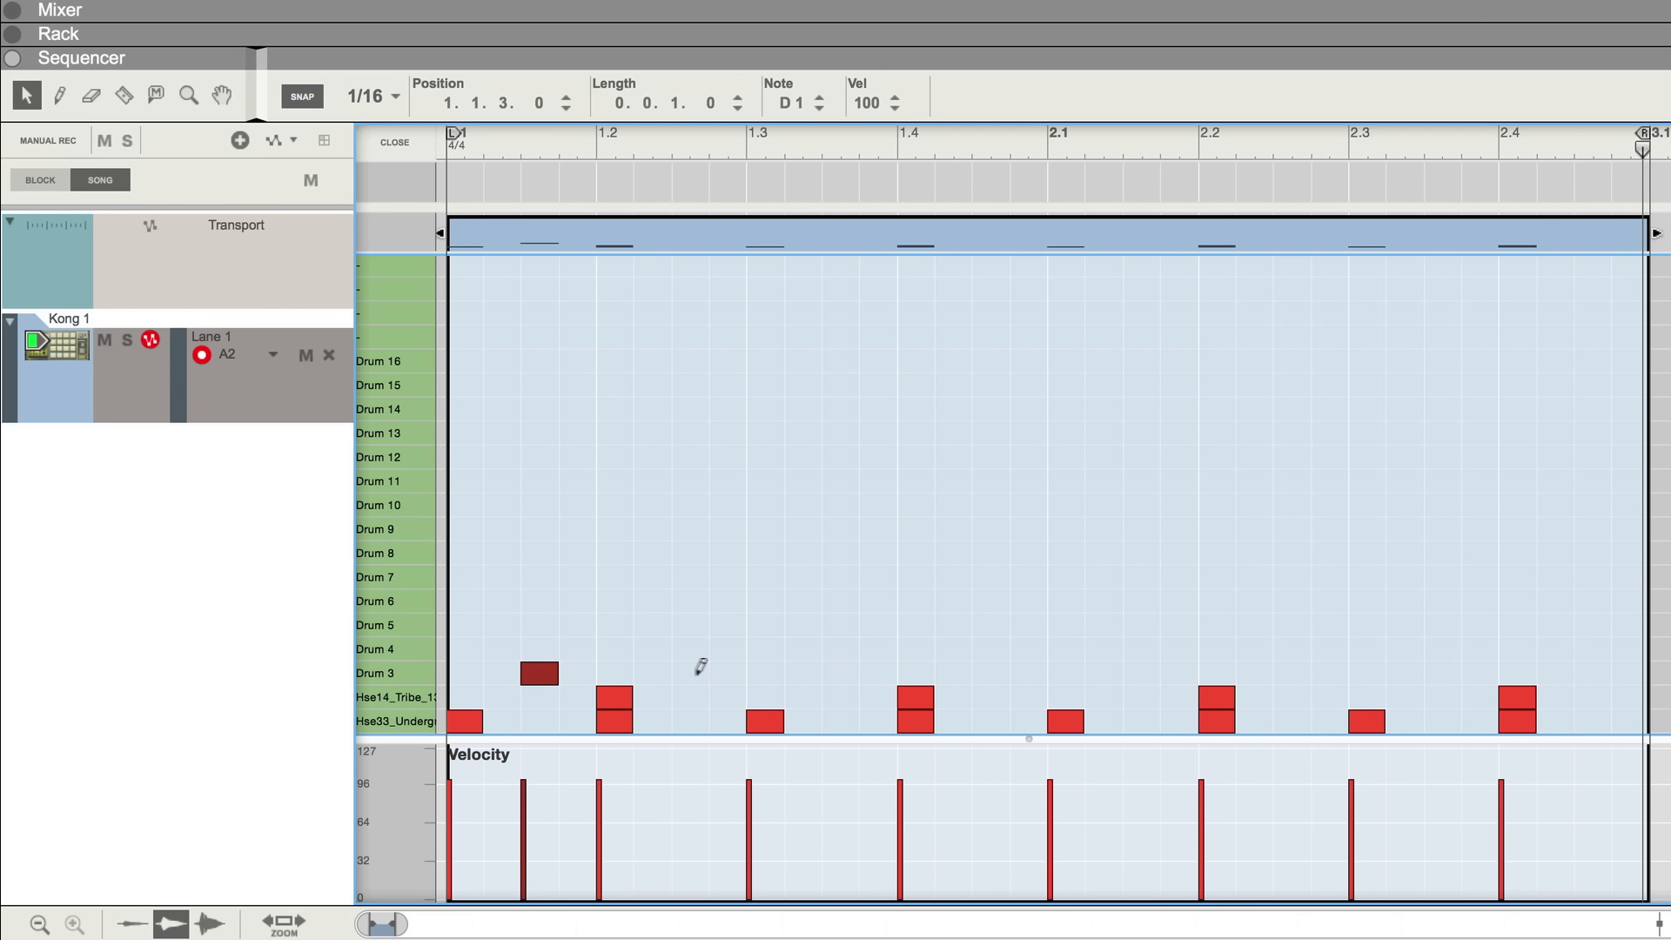
pyautogui.click(690, 673)
pyautogui.click(840, 673)
pyautogui.click(991, 673)
pyautogui.click(1141, 673)
pyautogui.click(1291, 673)
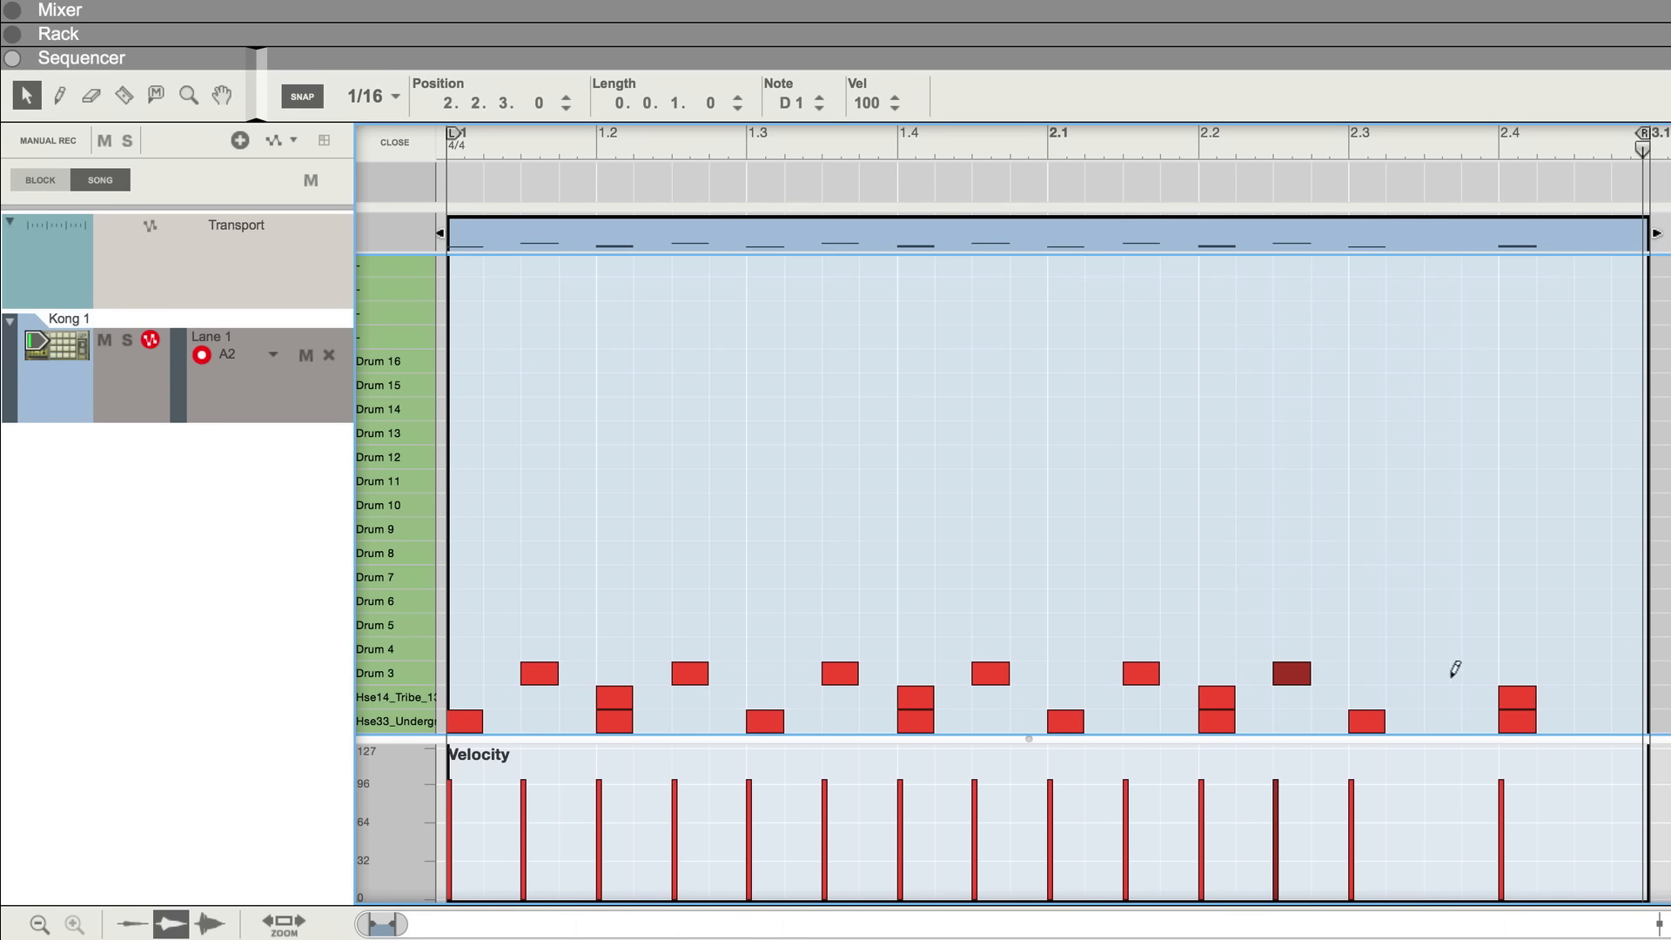
pyautogui.click(1442, 673)
pyautogui.click(1594, 673)
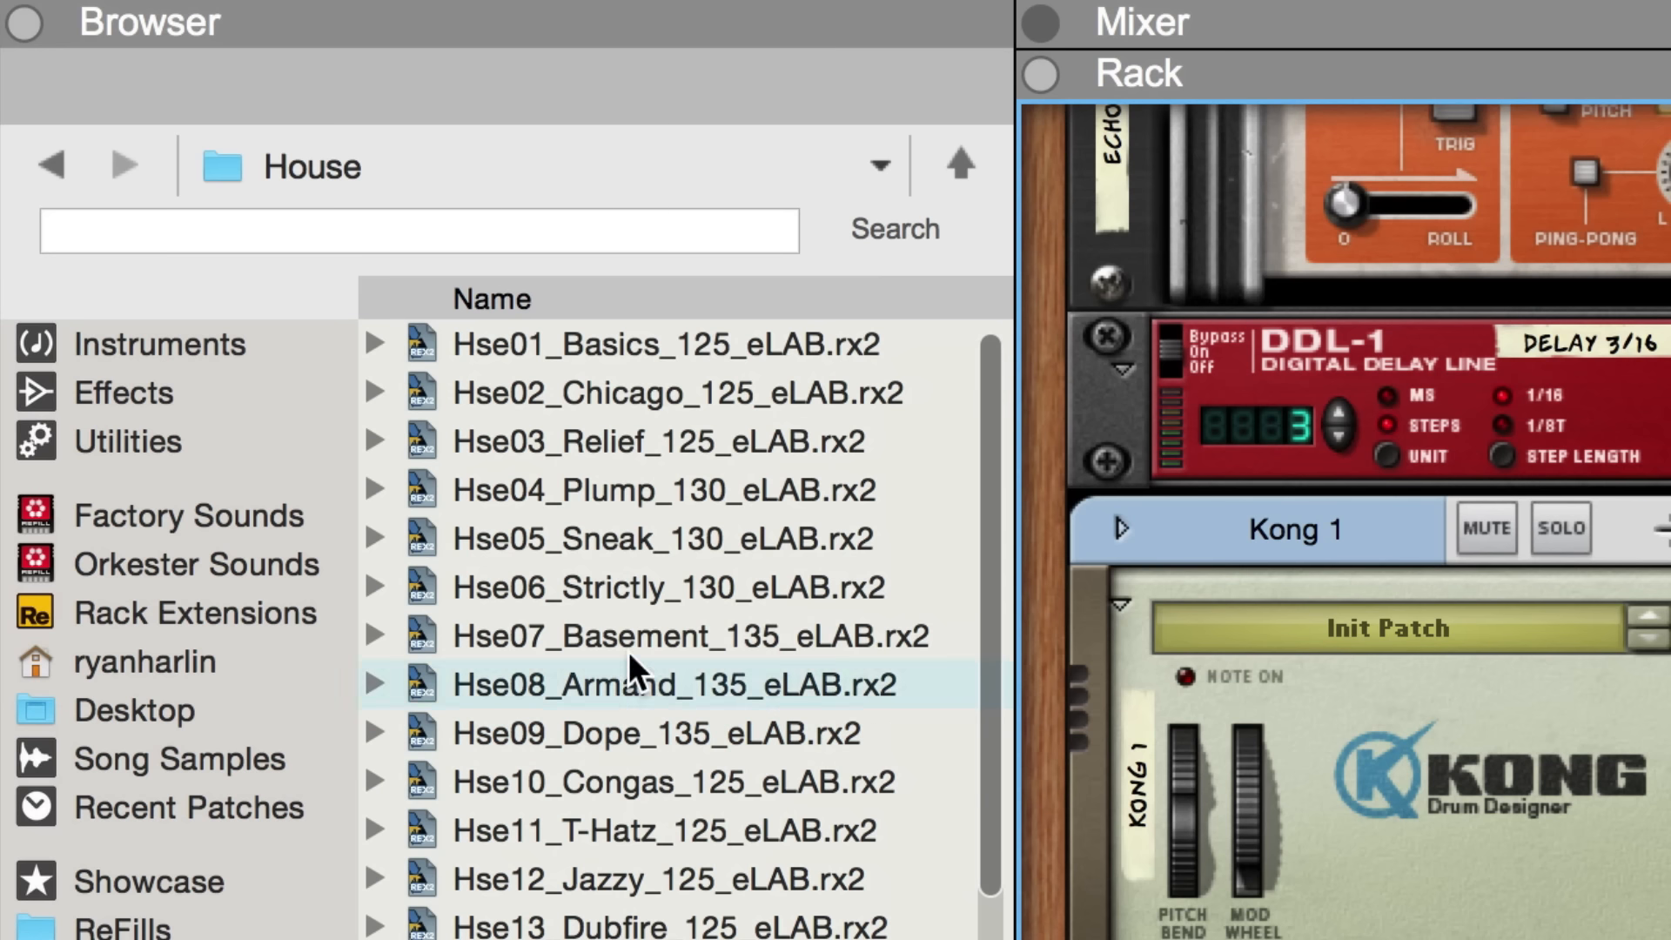
# Audition the Hse04_Plump and Hse11_T-Hatz loops from the House folder, and the first four slices of Hse11_T-Hatz_125_eLAB.rx2
pyautogui.click(604, 504)
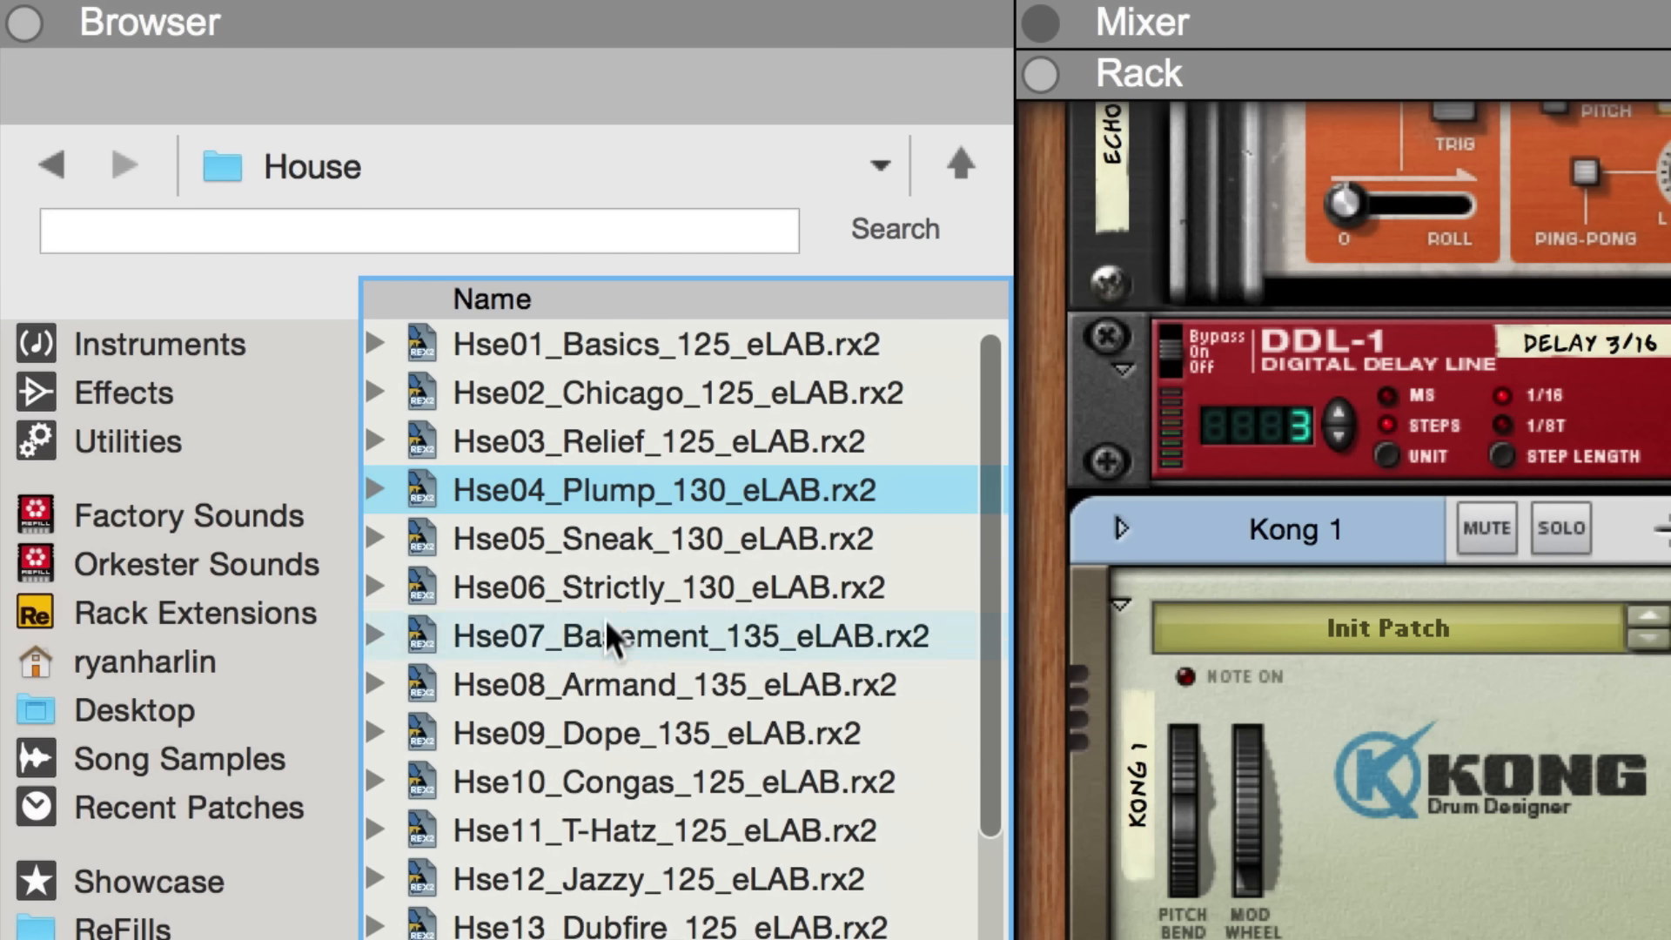
pyautogui.click(629, 827)
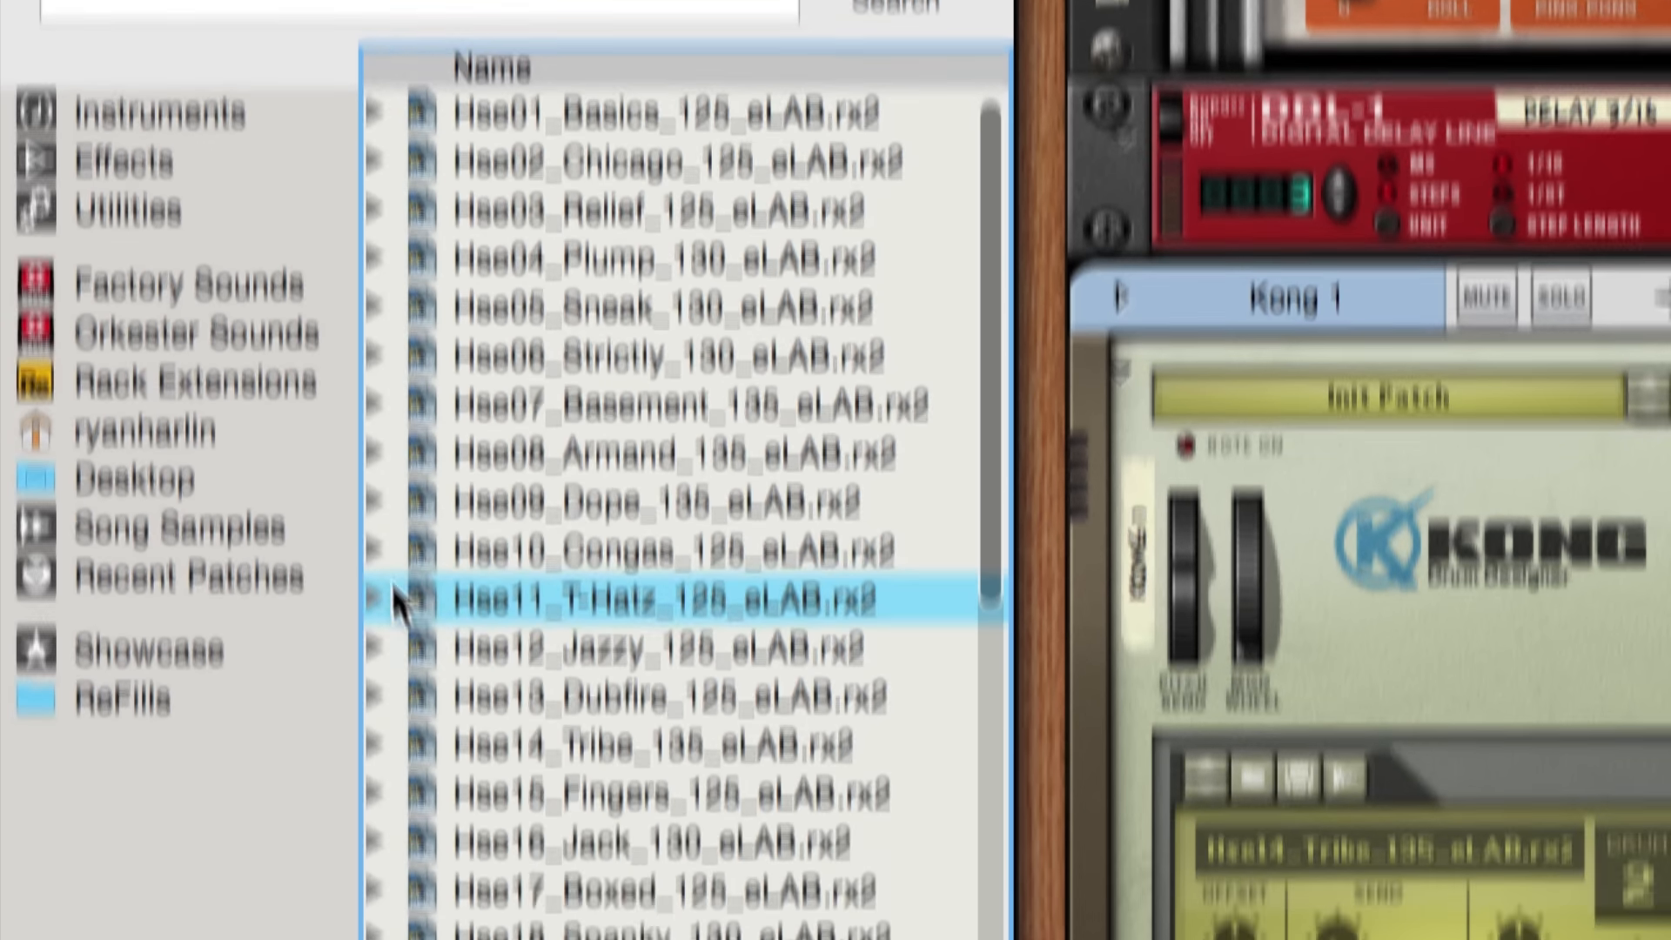
pyautogui.click(380, 829)
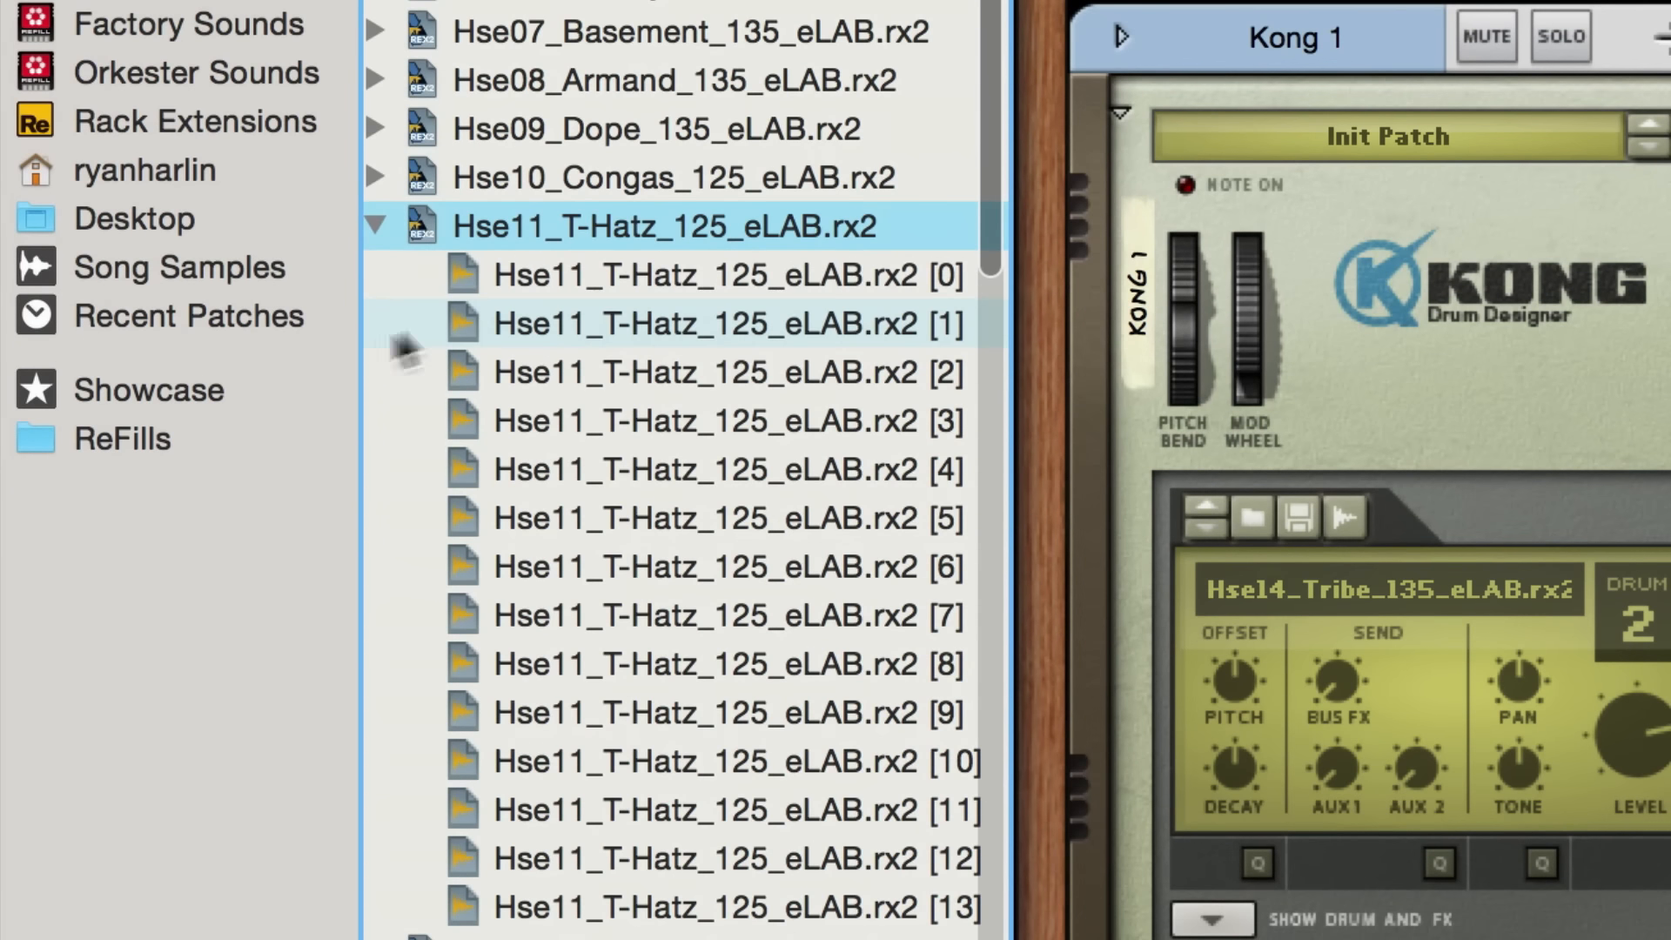
pyautogui.click(623, 277)
pyautogui.press('Down')
pyautogui.press('Down')
pyautogui.press('Down')
pyautogui.press('Up')
# Load slice [2] of Hse11_T-Hatz_125_eLAB.rx2 onto Kong pad 3 and play the beat
pyautogui.moveTo(609, 373); pyautogui.dragTo(1670, 704)
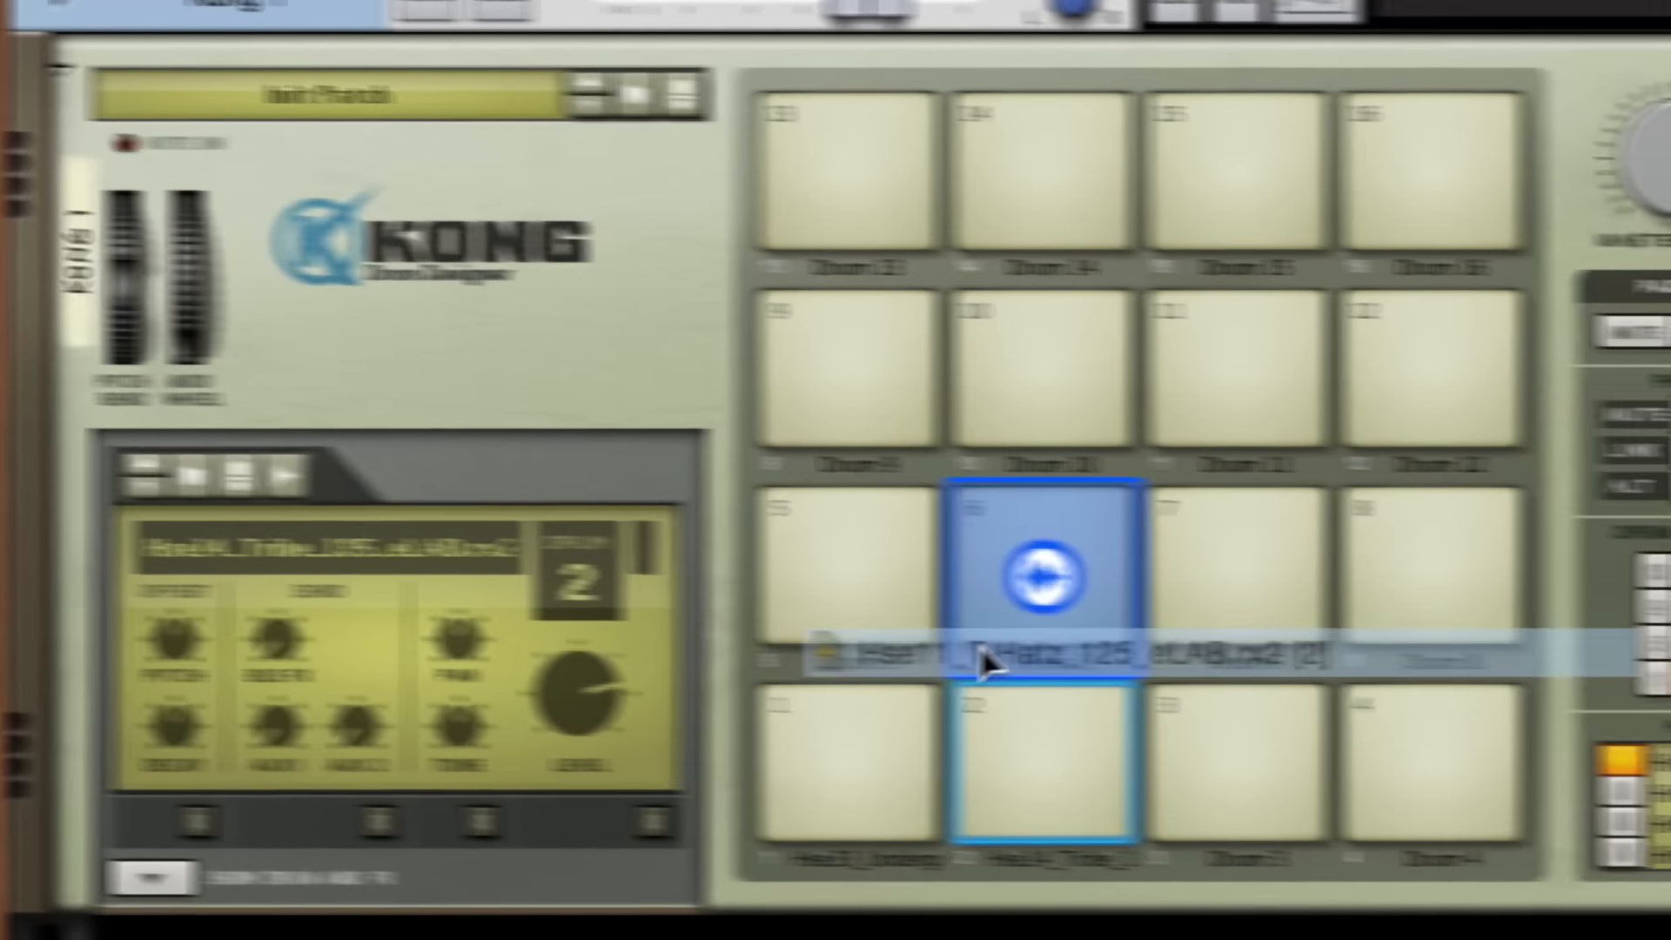
pyautogui.moveTo(988, 666); pyautogui.dragTo(1212, 754)
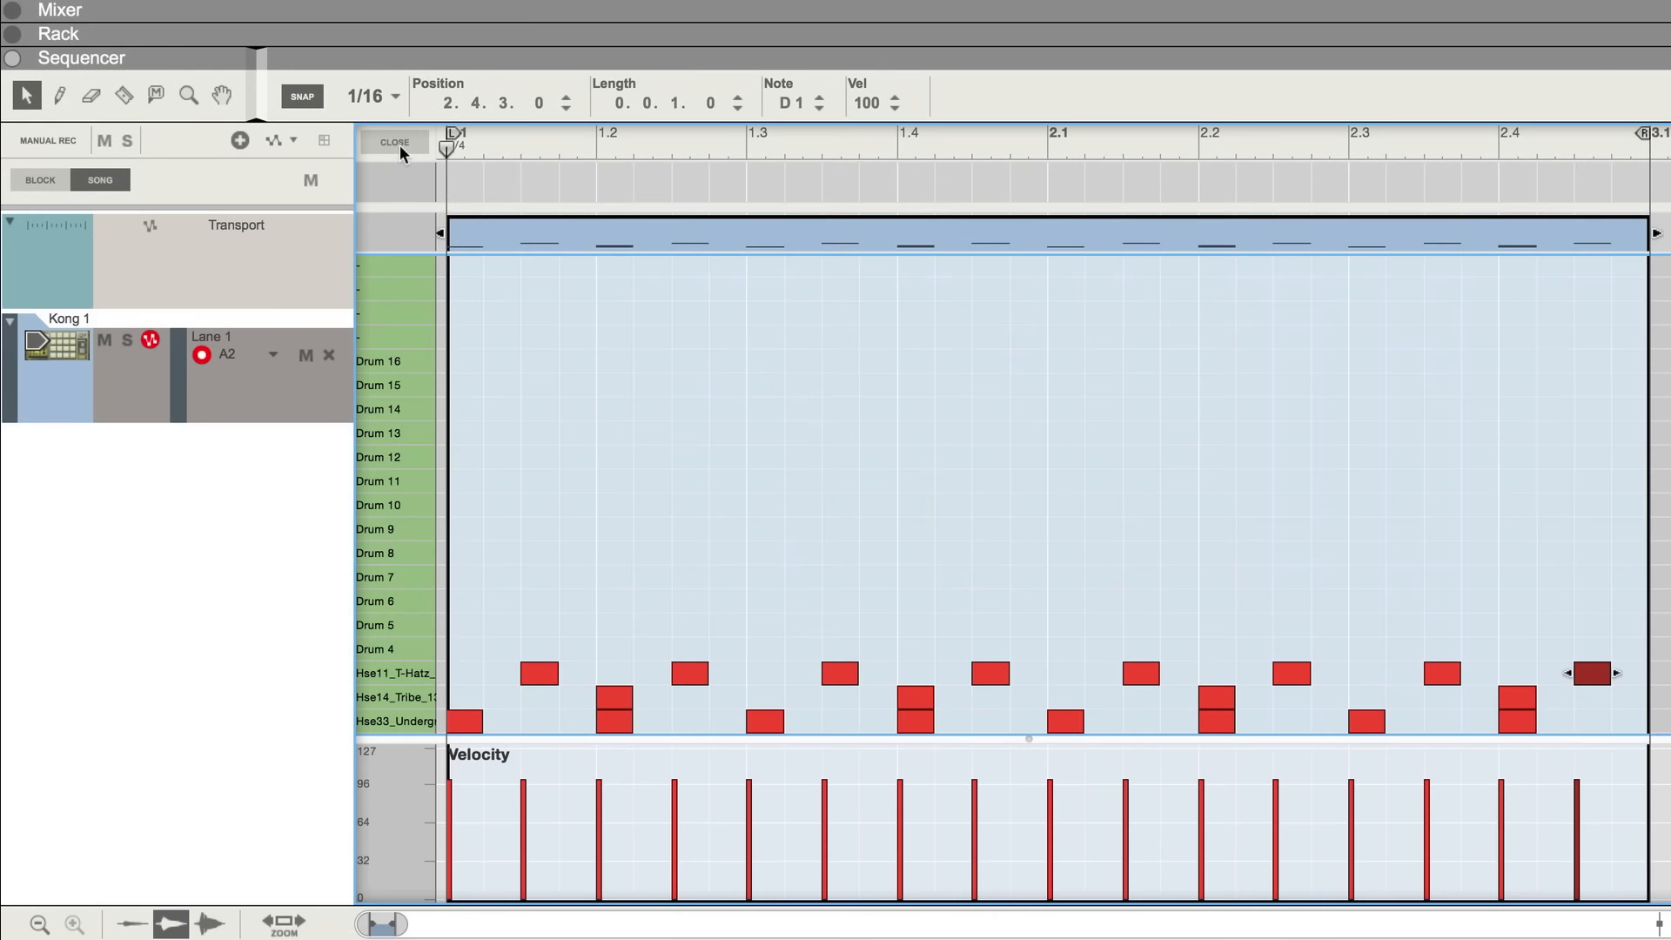
pyautogui.press('space')
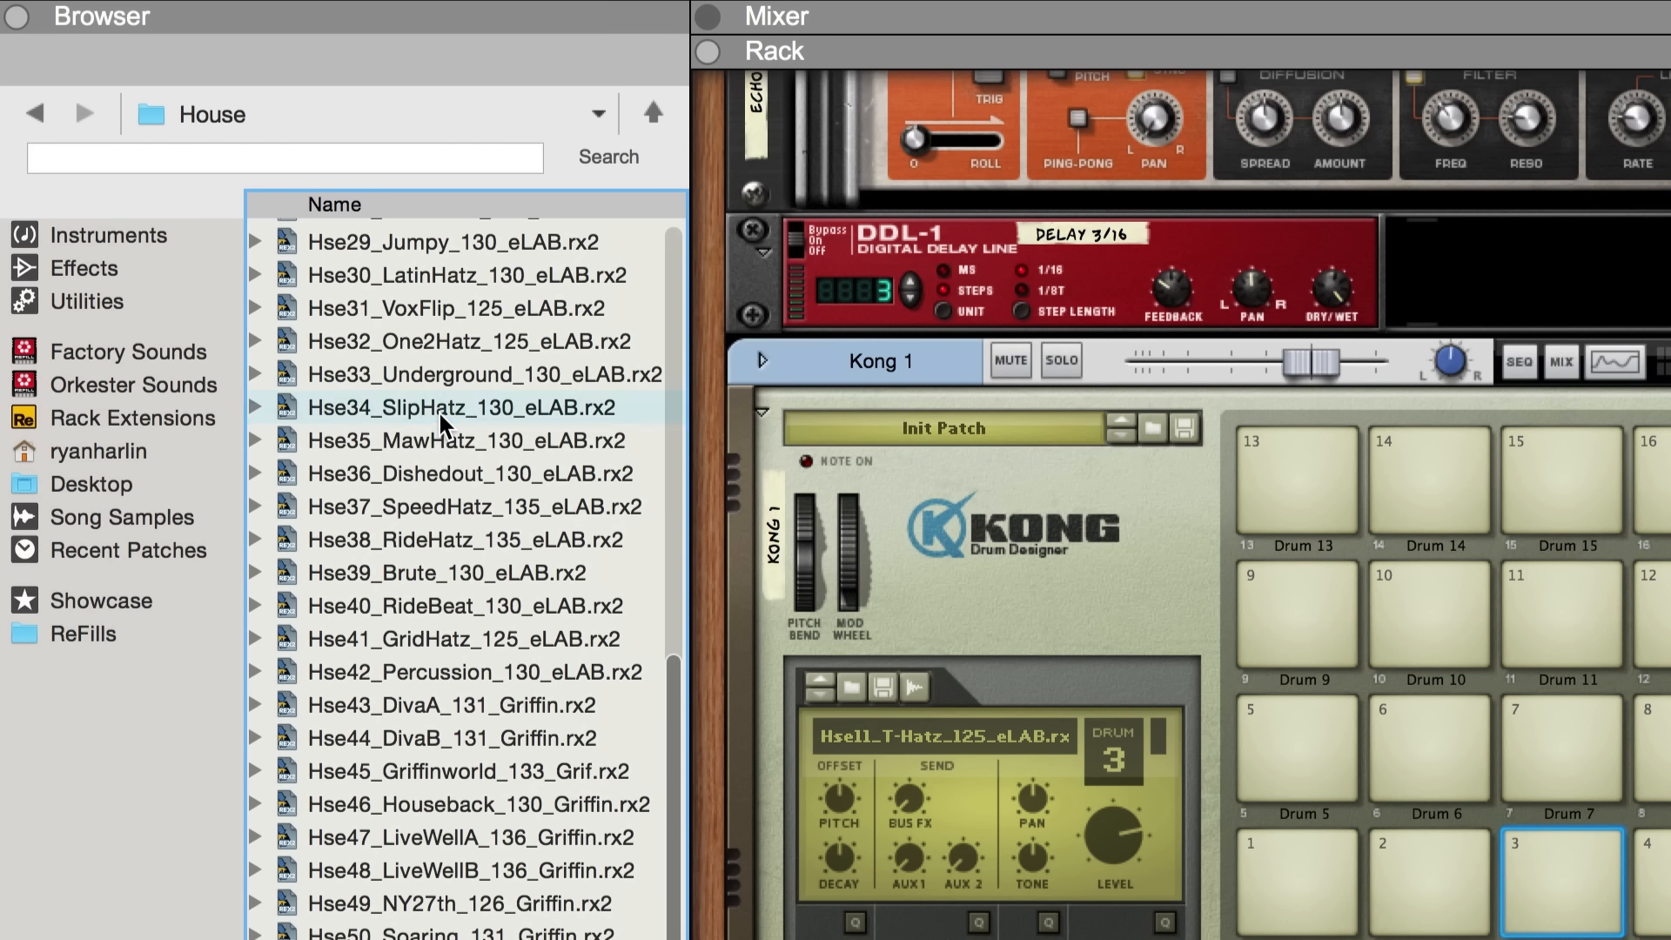
# Audition the Hse34_SlipHatz and Hse43_DivaA loops, and load slice [2] of Hse43_DivaA_131_Griffin.rx2 onto Kong pad 4
pyautogui.click(441, 410)
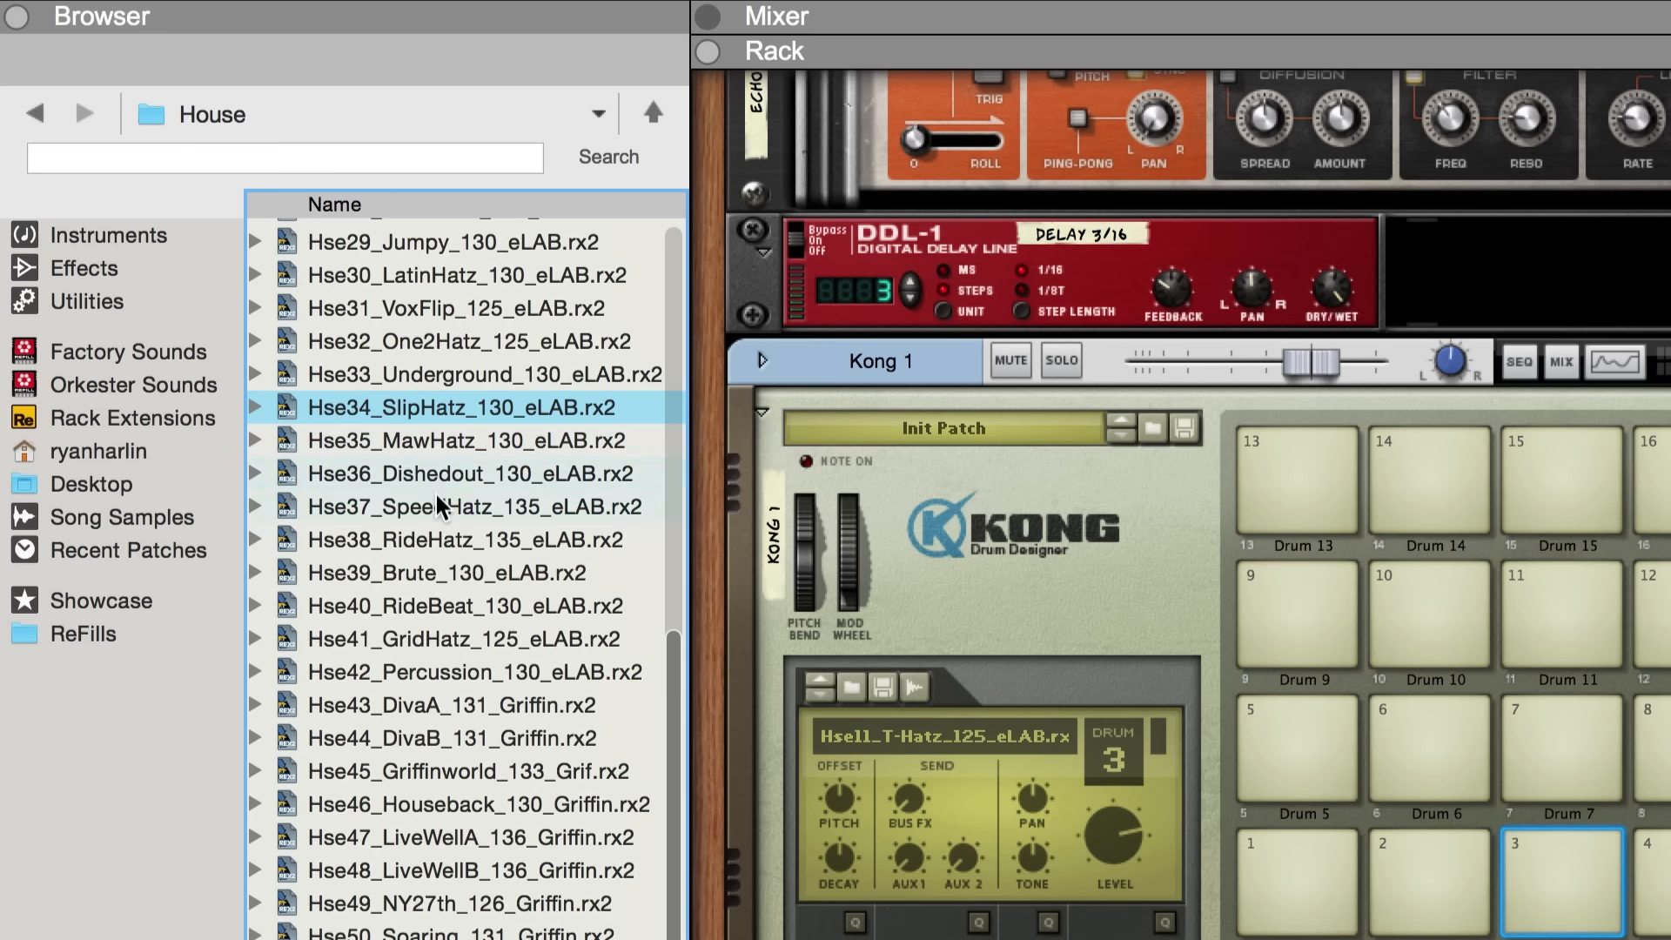
pyautogui.click(424, 707)
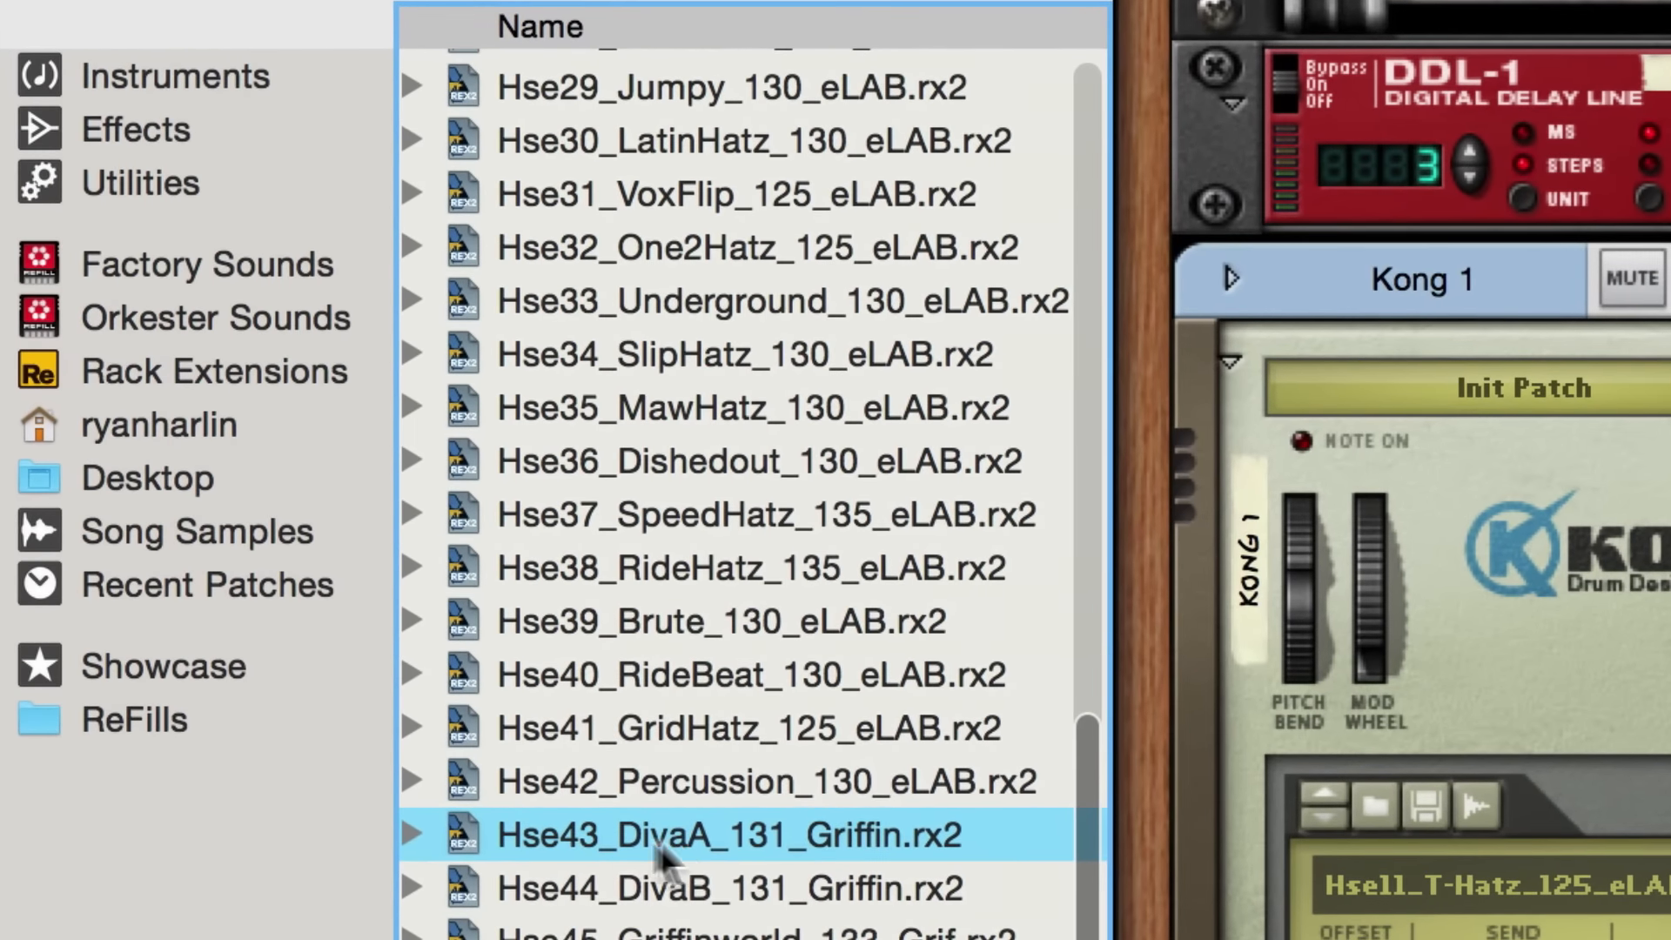
pyautogui.click(413, 833)
pyautogui.click(635, 139)
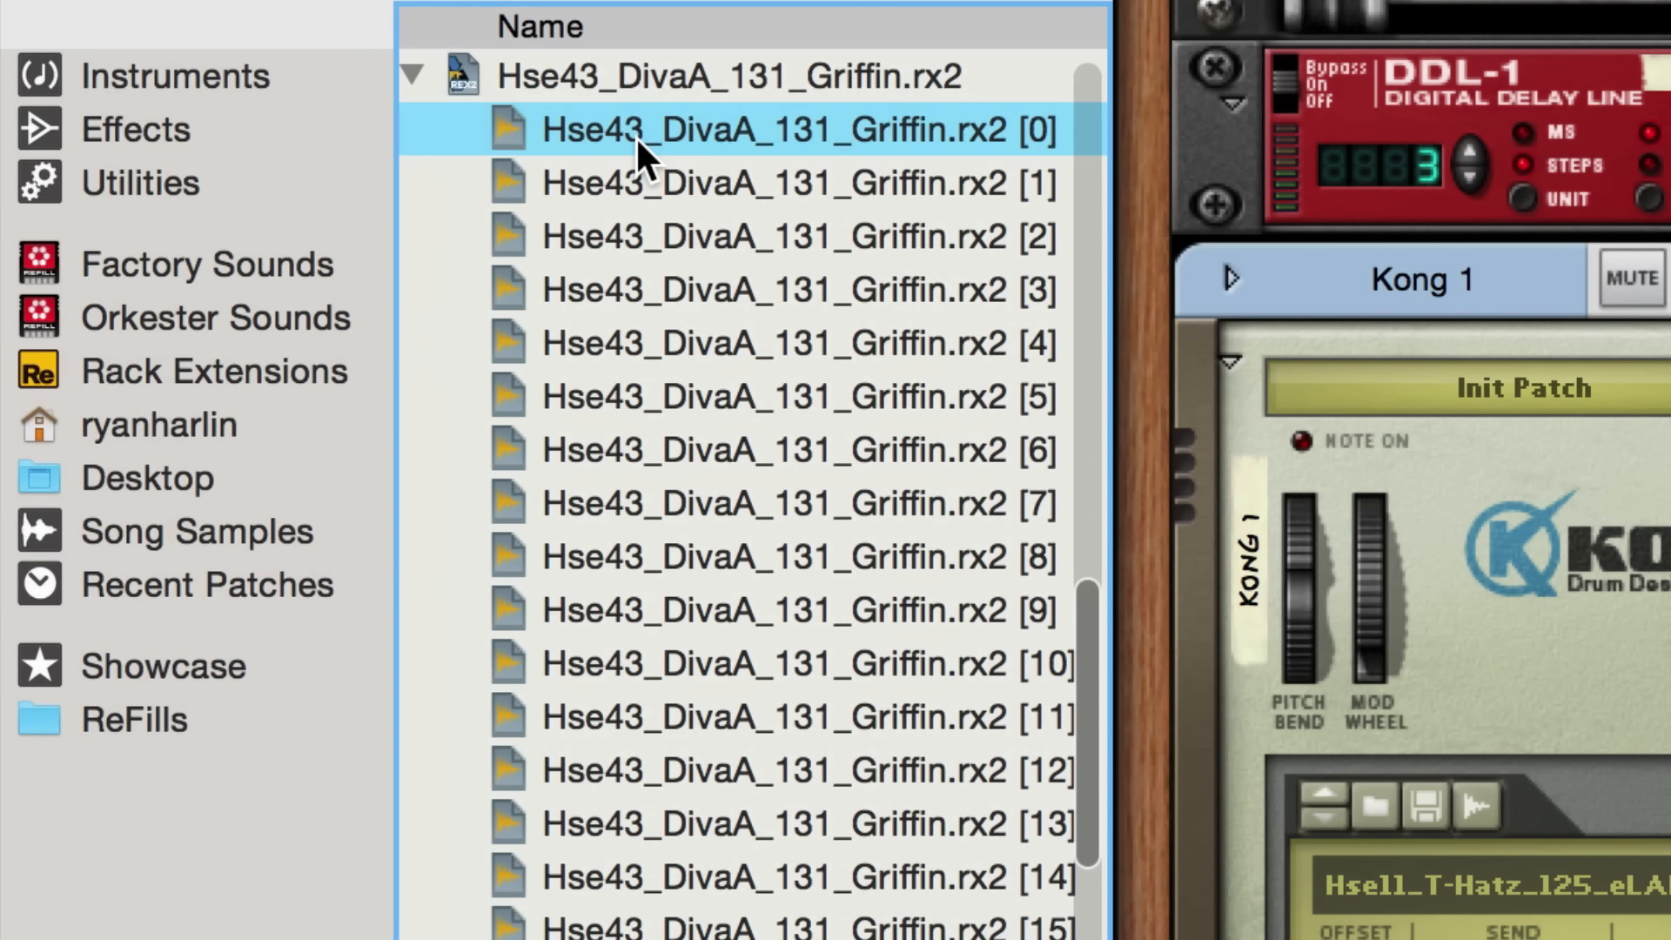
pyautogui.press('Down')
pyautogui.press('Down')
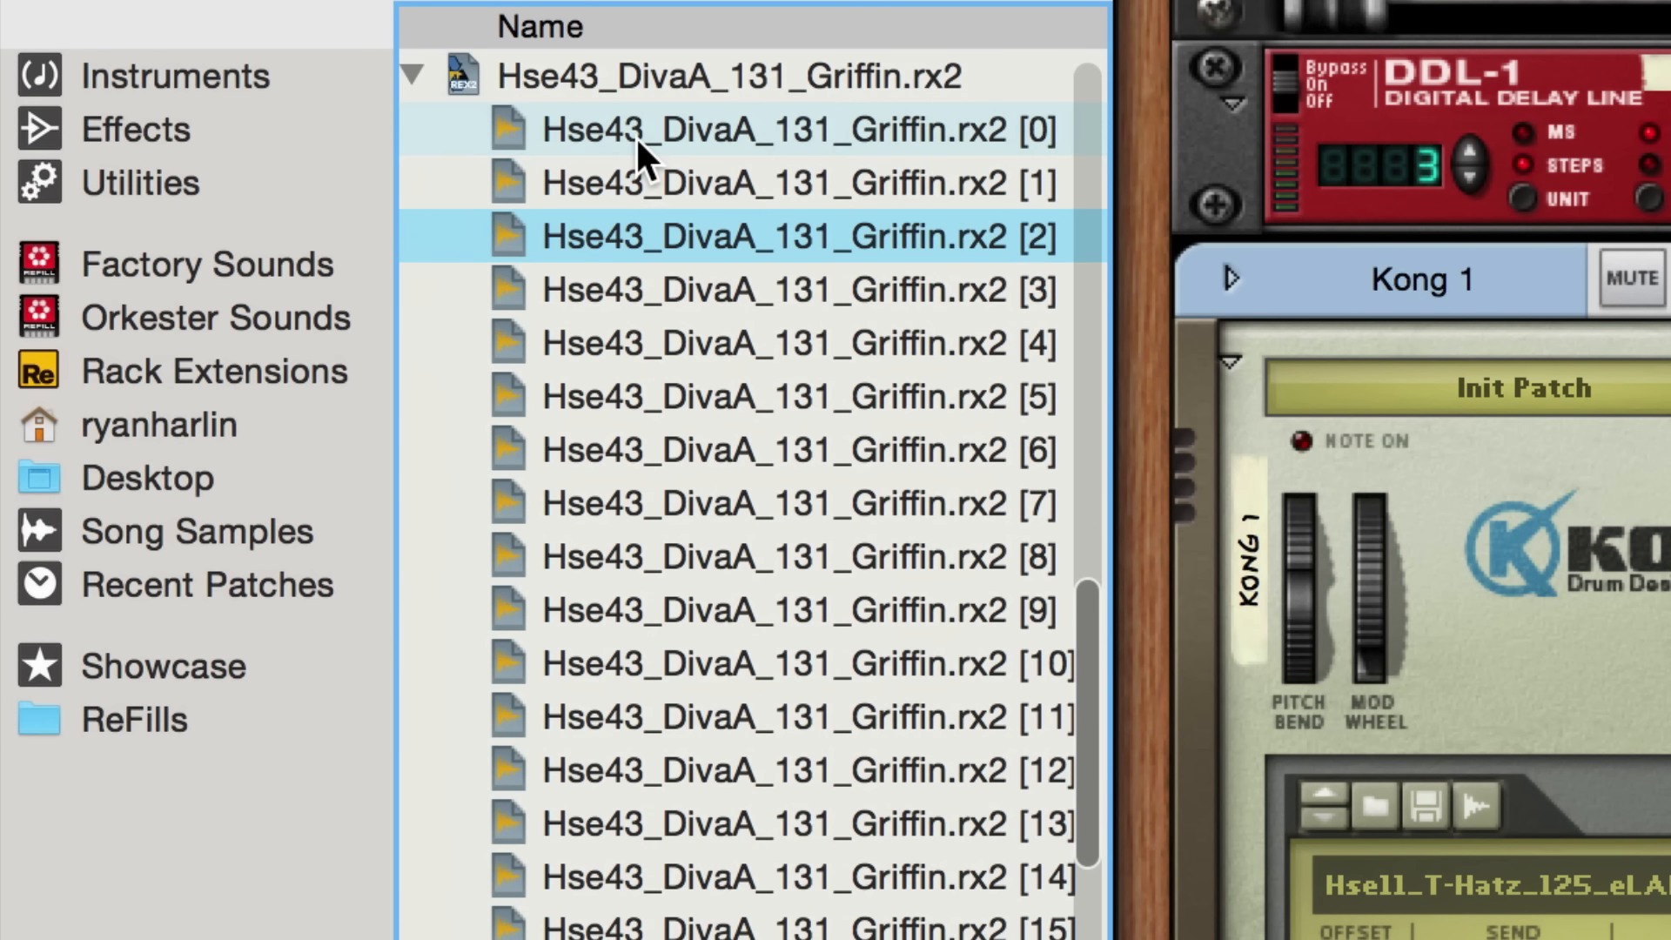
pyautogui.moveTo(643, 236); pyautogui.dragTo(1345, 714)
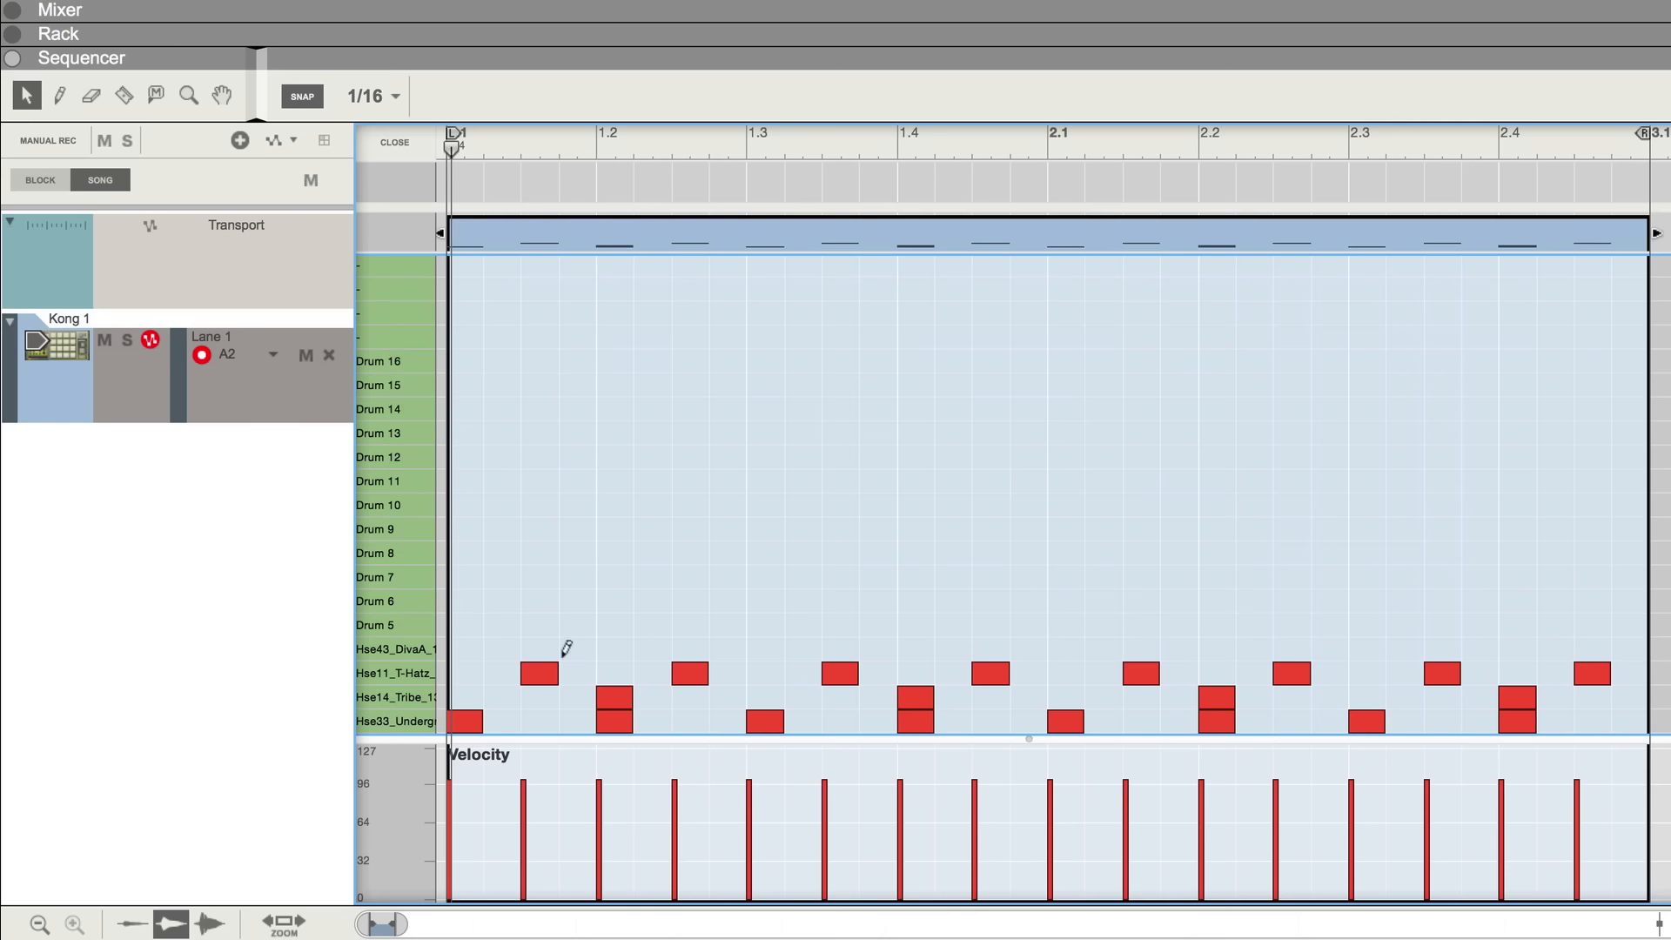
# Draw a sixteenth note on the Hse43_DivaA lane at the last sixteenth of every beat in both bars and play the beat
pyautogui.click(578, 650)
pyautogui.click(727, 649)
pyautogui.click(878, 649)
pyautogui.click(1028, 649)
pyautogui.click(1178, 649)
pyautogui.click(1329, 649)
pyautogui.click(1480, 649)
pyautogui.click(1630, 649)
pyautogui.press('space')
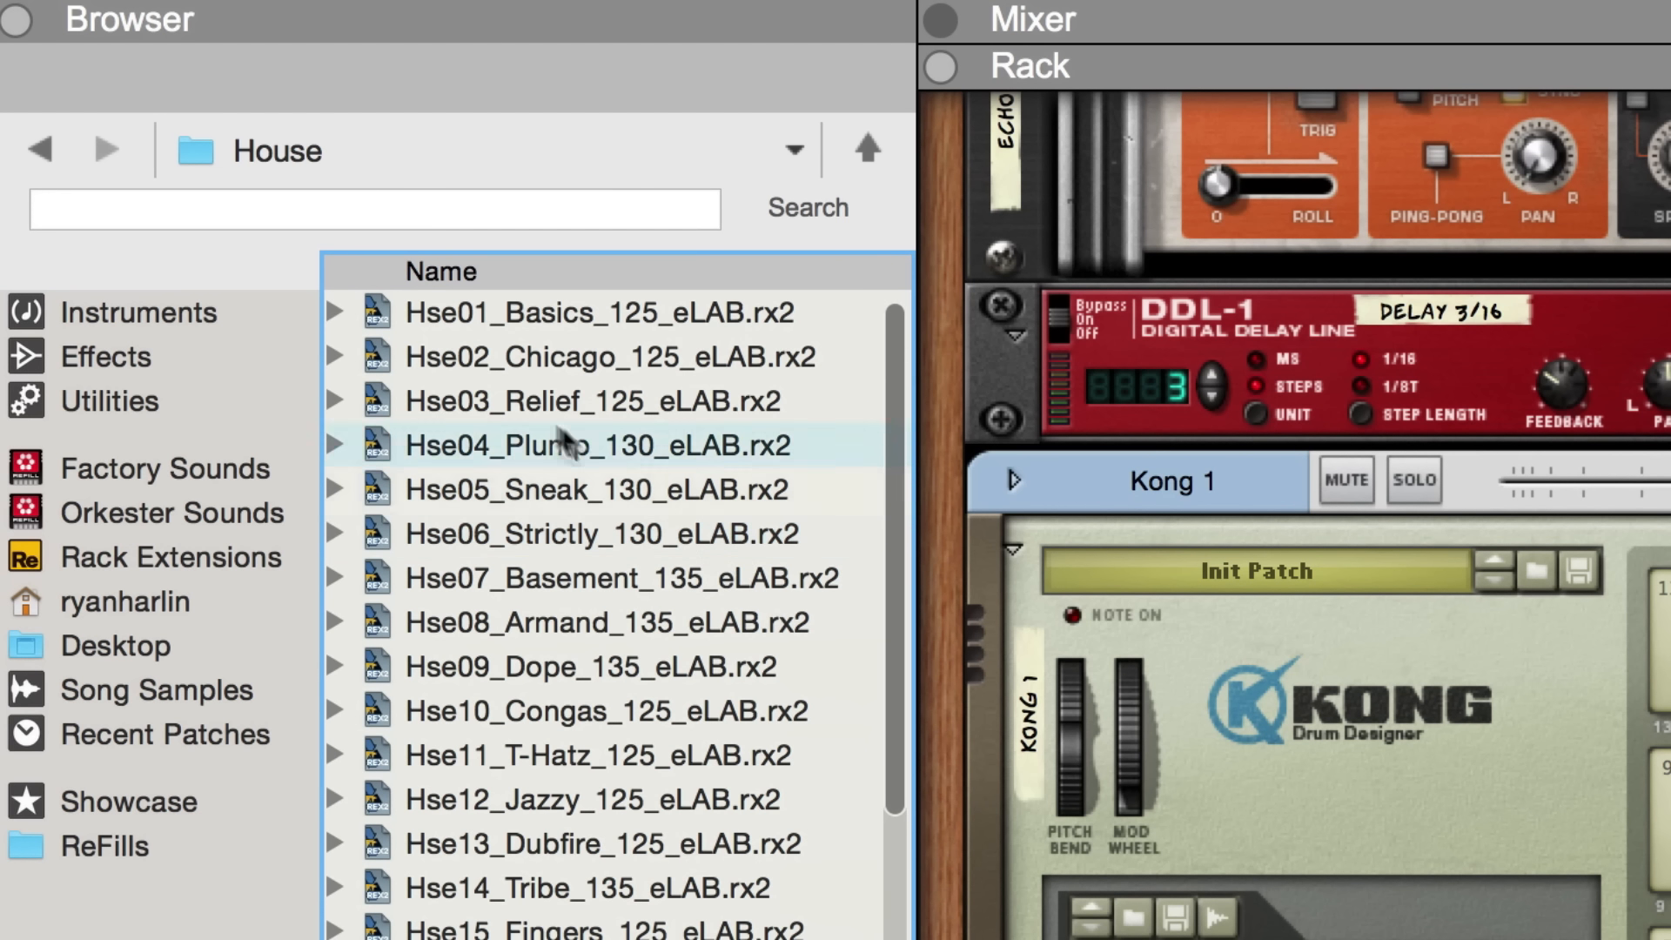
# Open the Shaker 120 bpm folder inside Dr Rex Percussion Loops of the factory sound bank
pyautogui.click(47, 150)
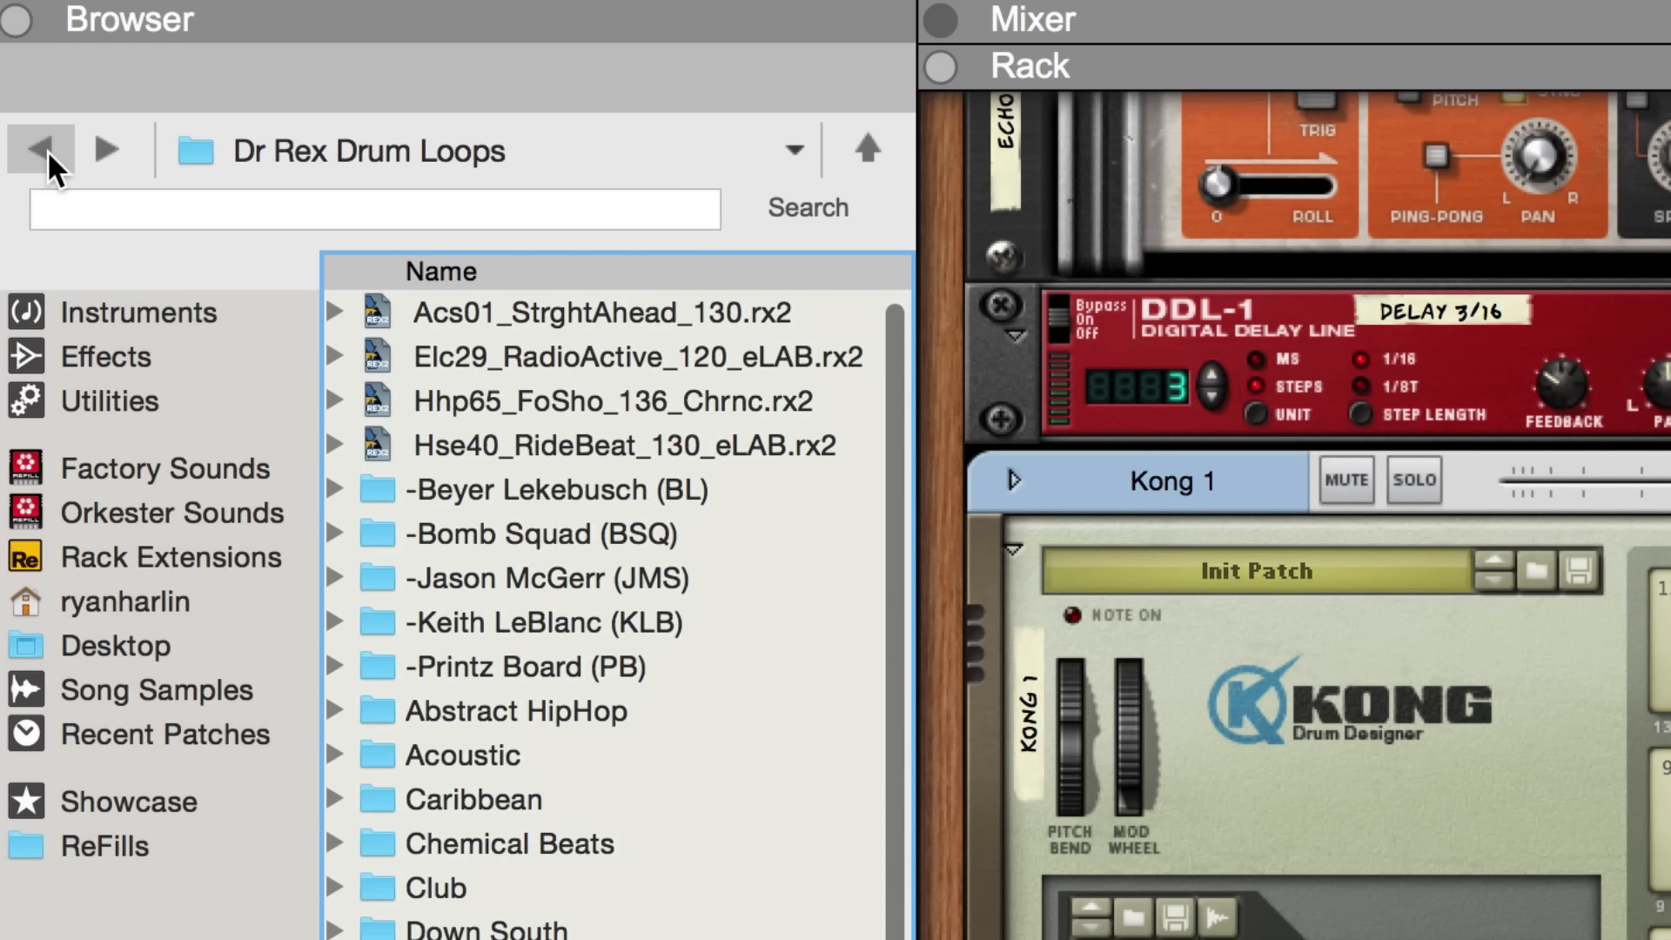
pyautogui.click(47, 150)
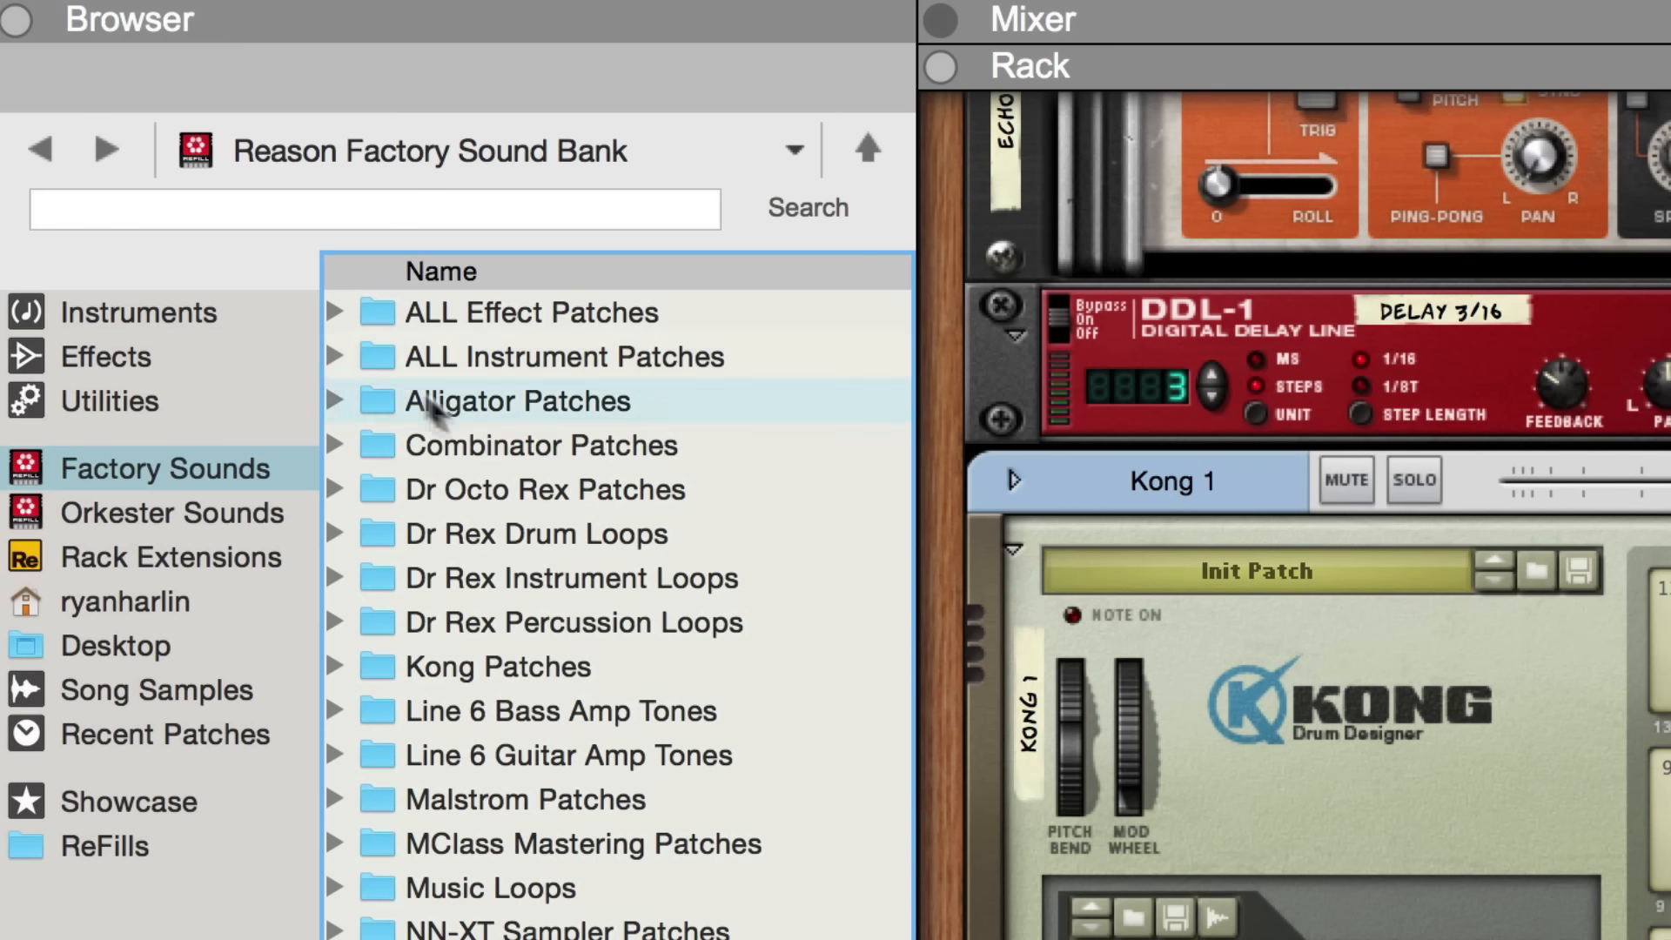
pyautogui.doubleClick(771, 617)
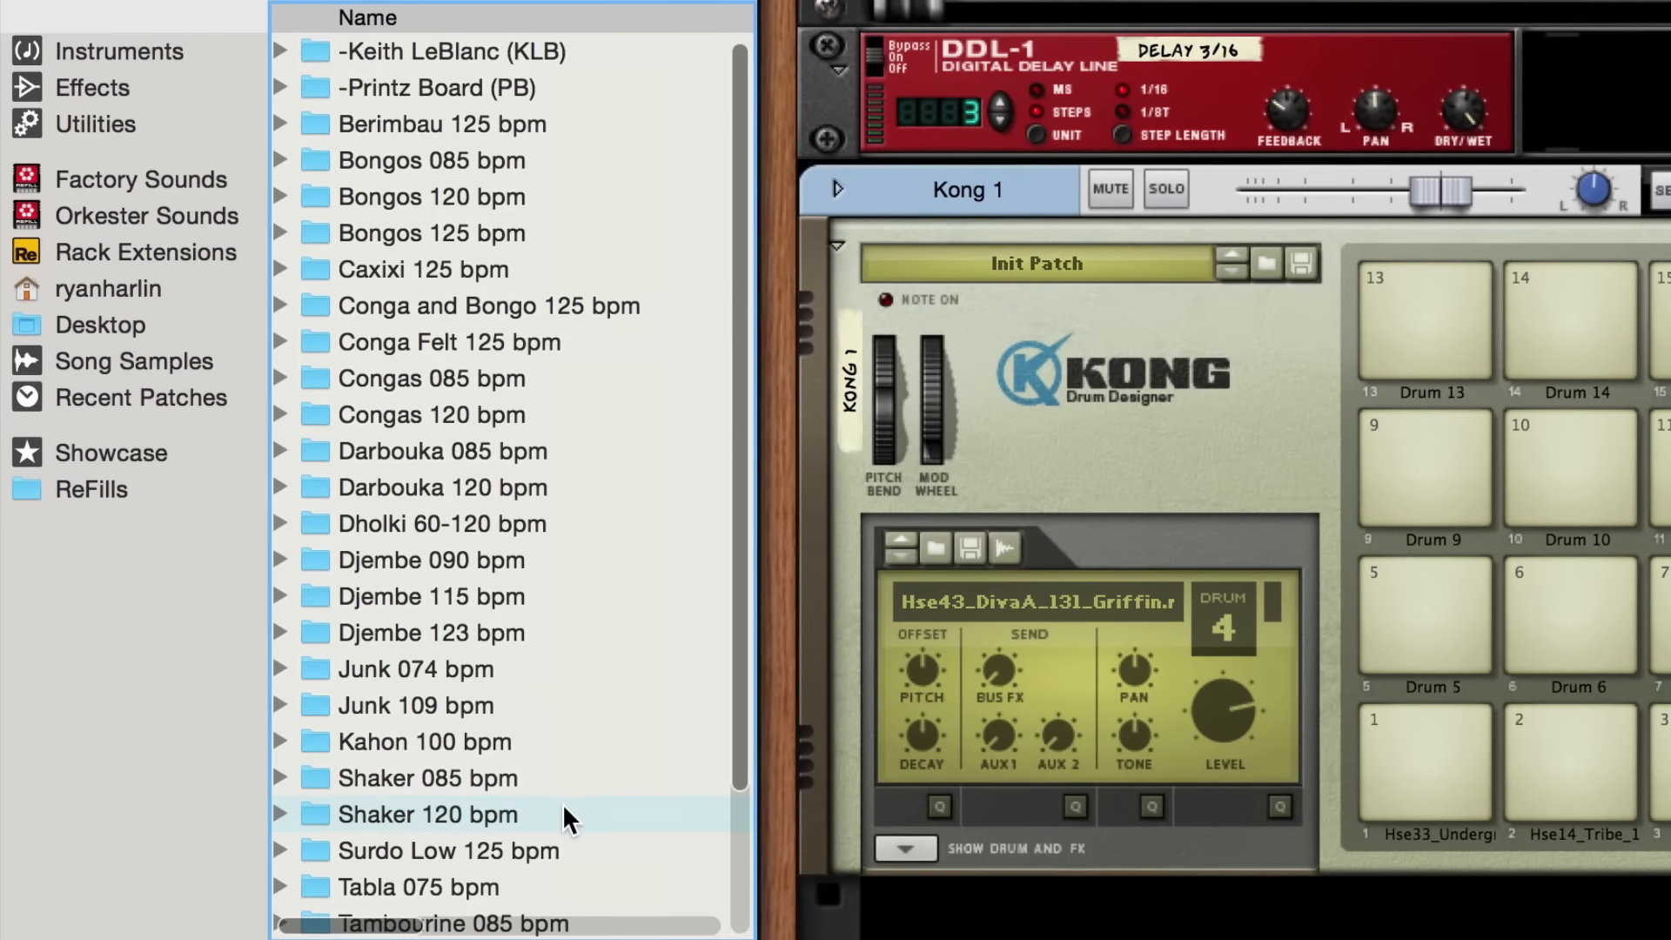
pyautogui.doubleClick(568, 838)
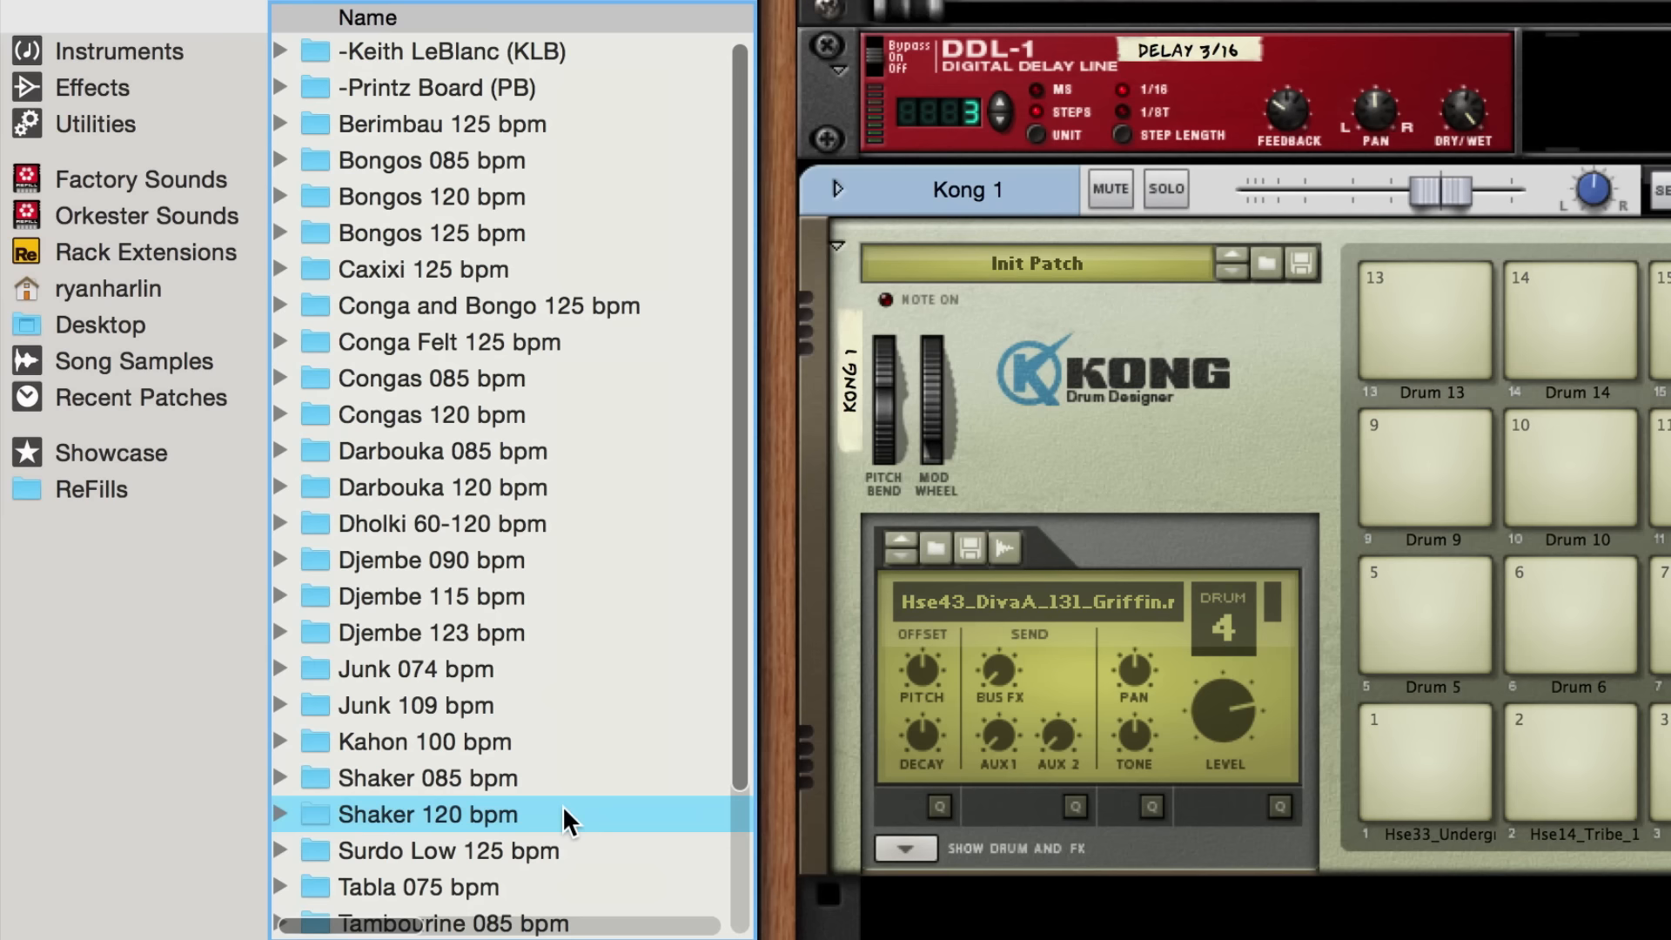
# Expand Shaker_01_120-MF.rx2, audition slice [0] and load it onto Kong pad 8
pyautogui.click(280, 52)
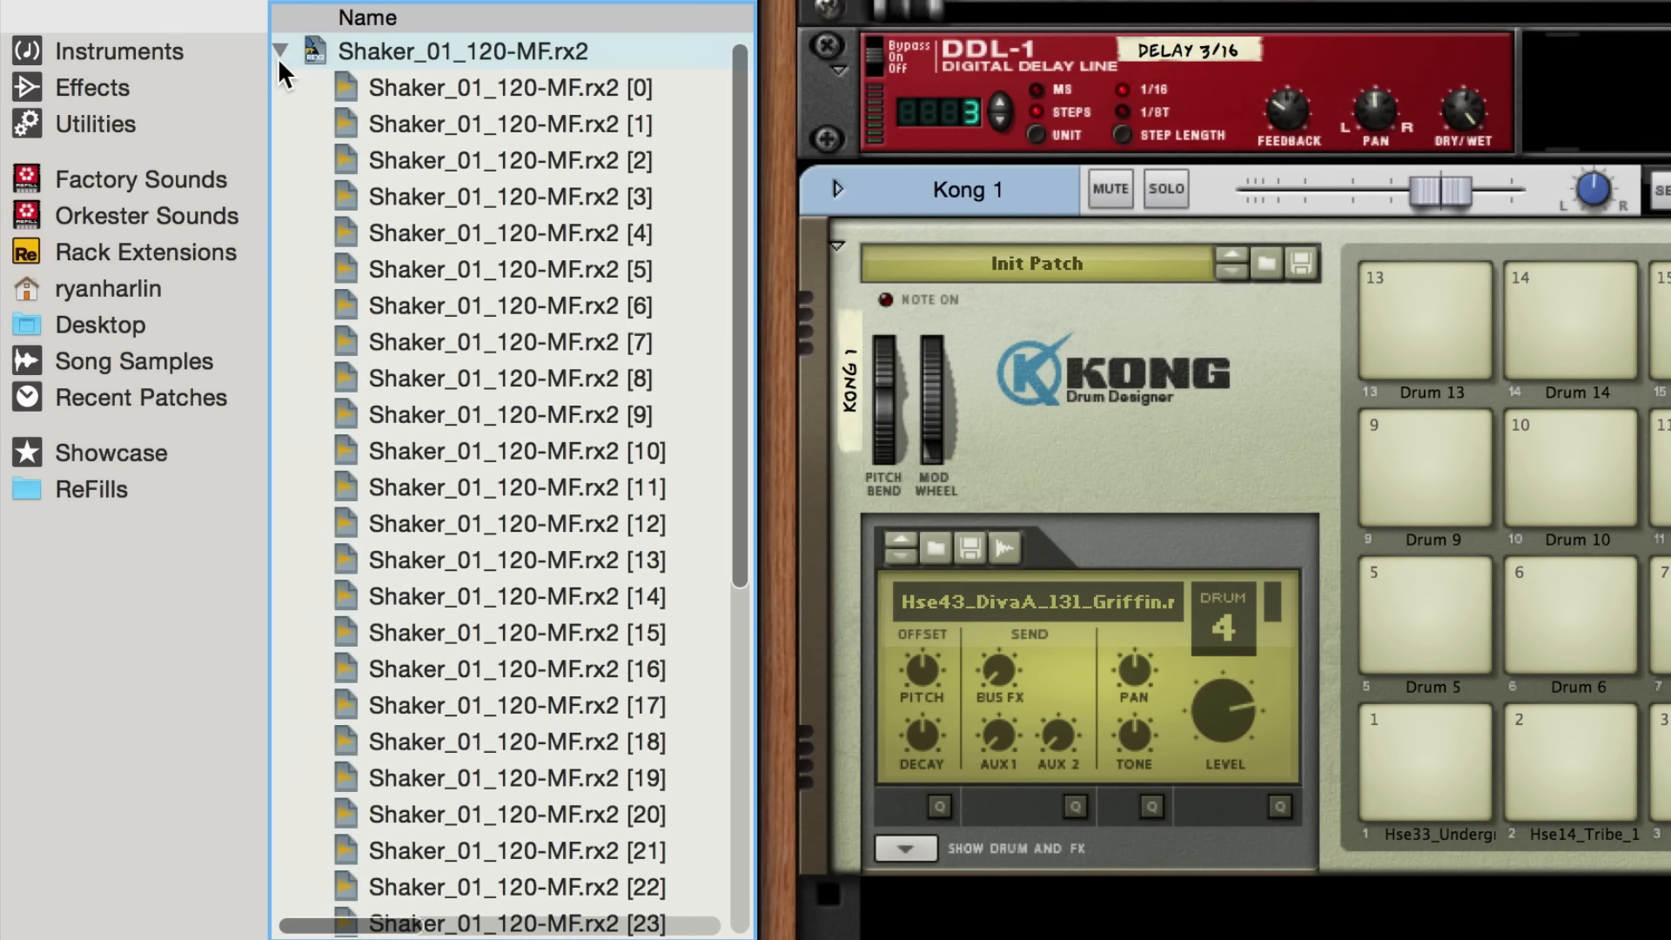
pyautogui.click(391, 96)
pyautogui.moveTo(391, 104); pyautogui.dragTo(1604, 598)
# Duplicate the offbeat Hse11_T-Hatz notes onto the Shaker_01 lane and play the beat from the start
pyautogui.moveTo(1630, 665); pyautogui.dragTo(538, 553)
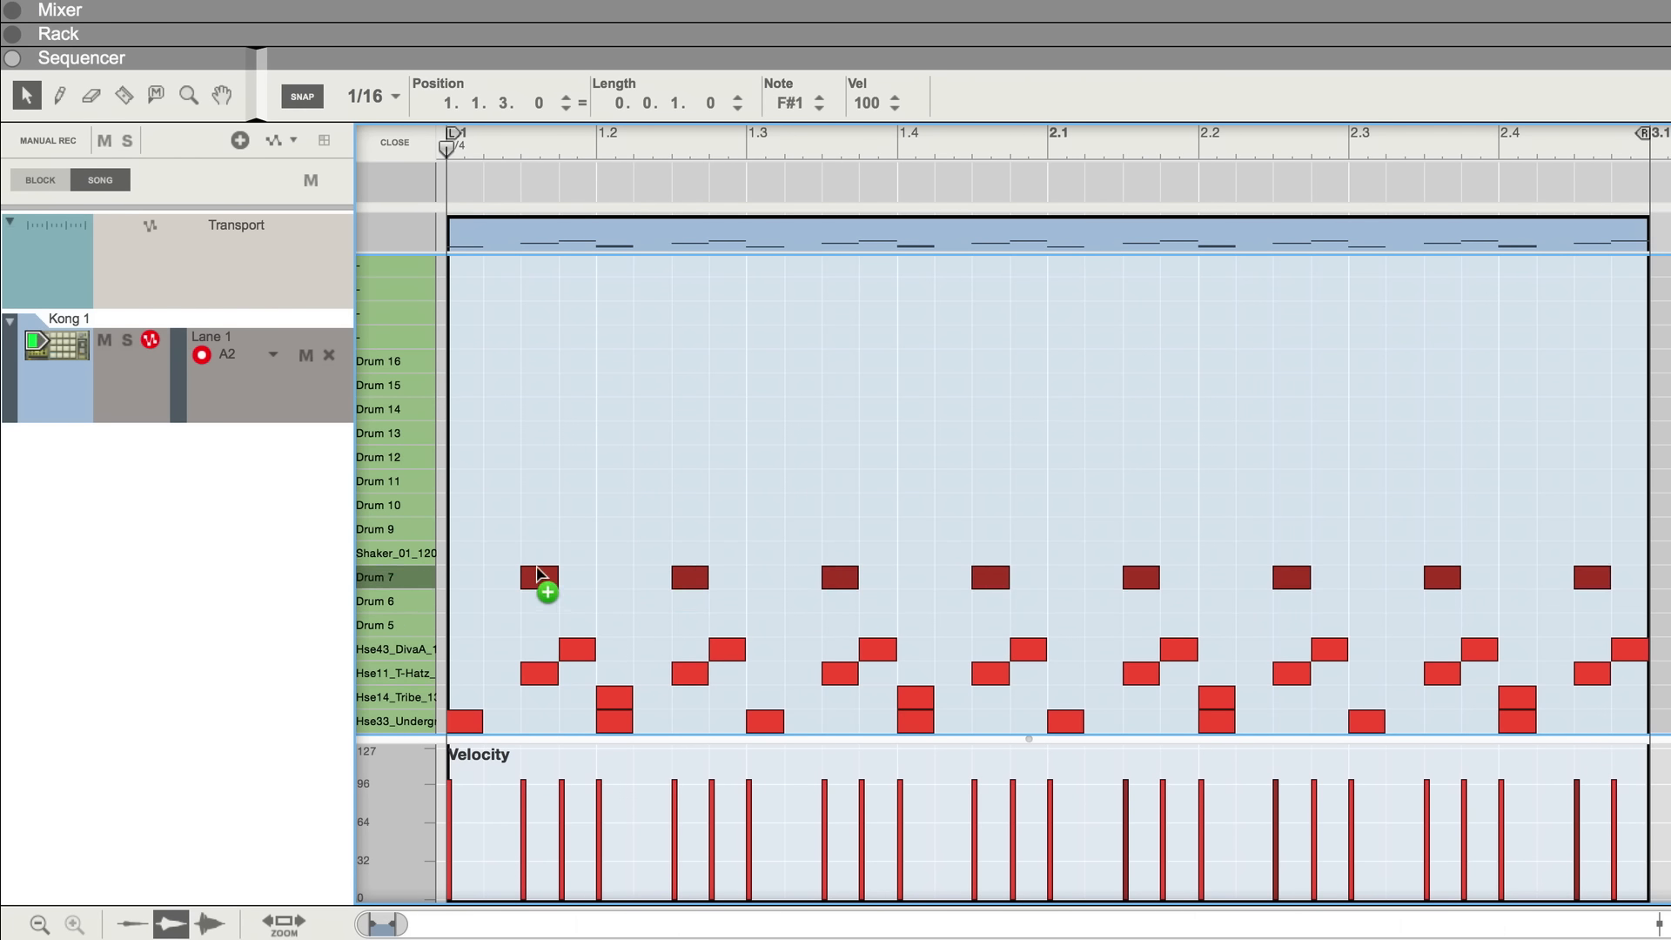
pyautogui.click(456, 169)
pyautogui.press('space')
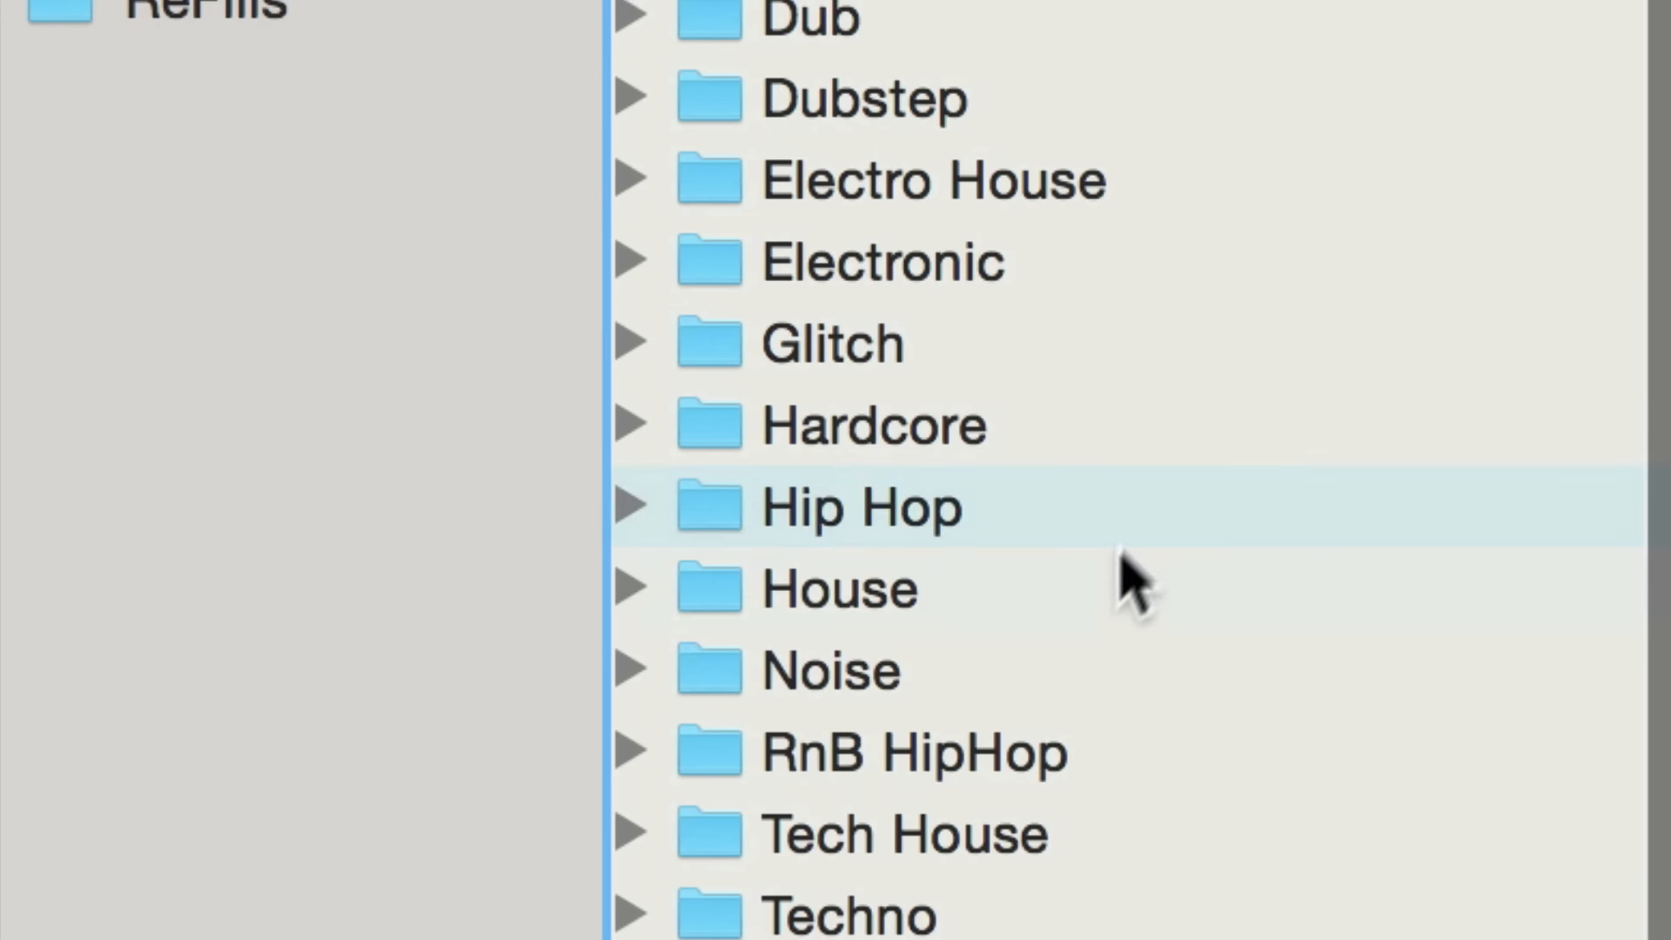
# Open the House folder of drum loops and audition the Hse10_Congas loop
pyautogui.click(1119, 586)
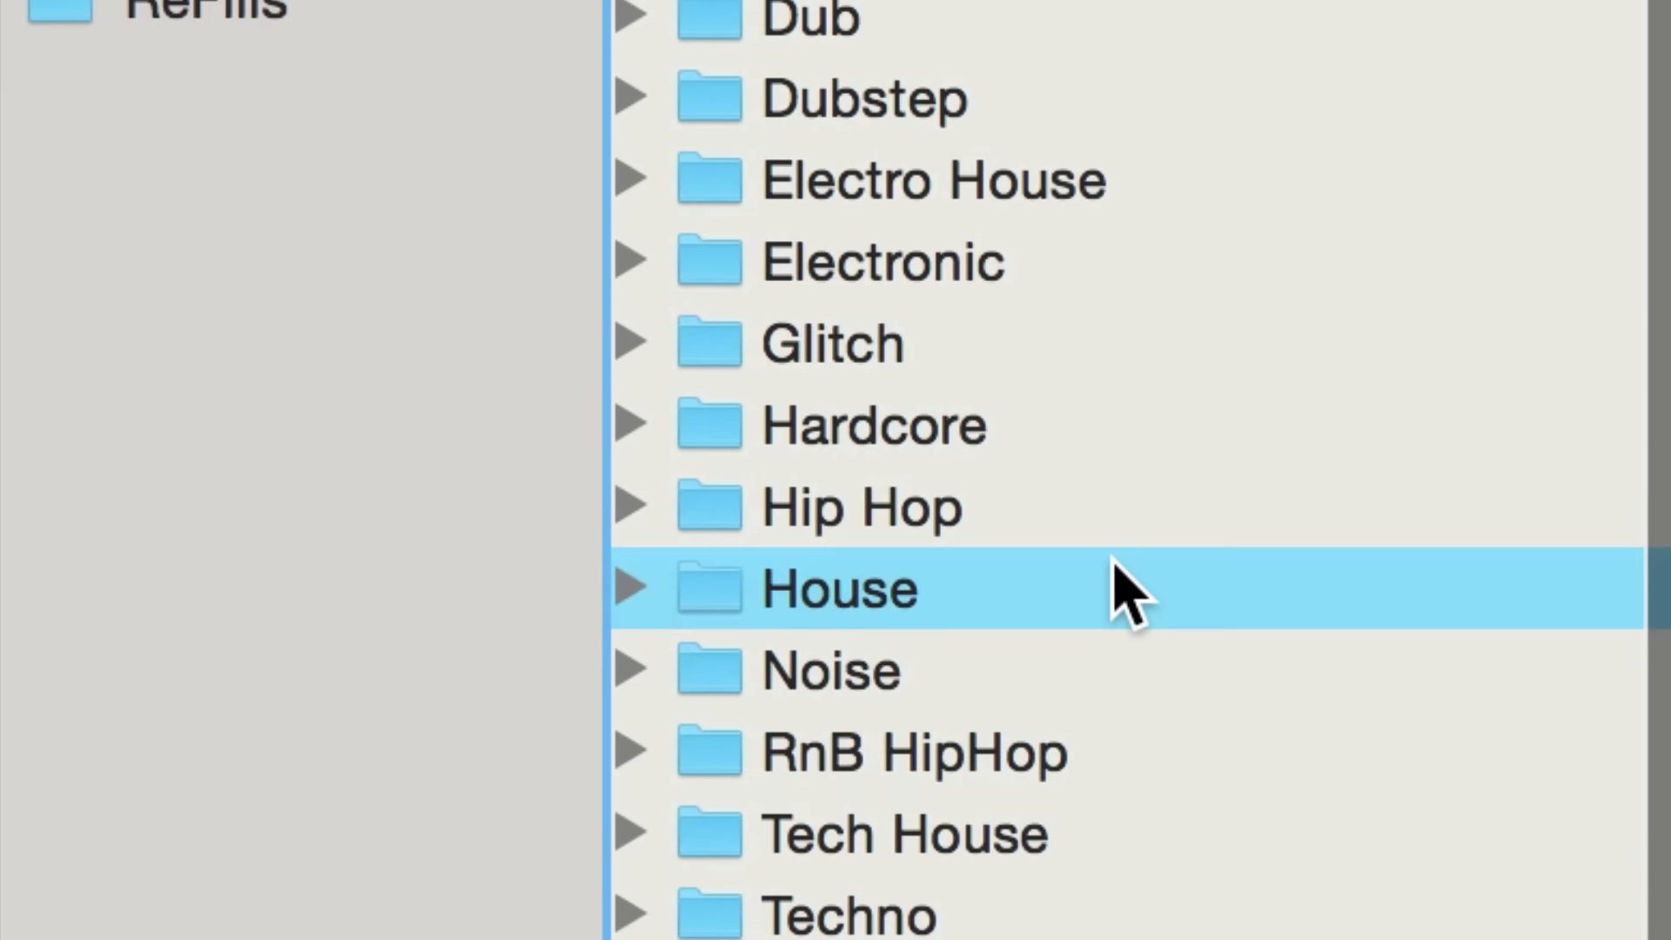
pyautogui.doubleClick(1119, 586)
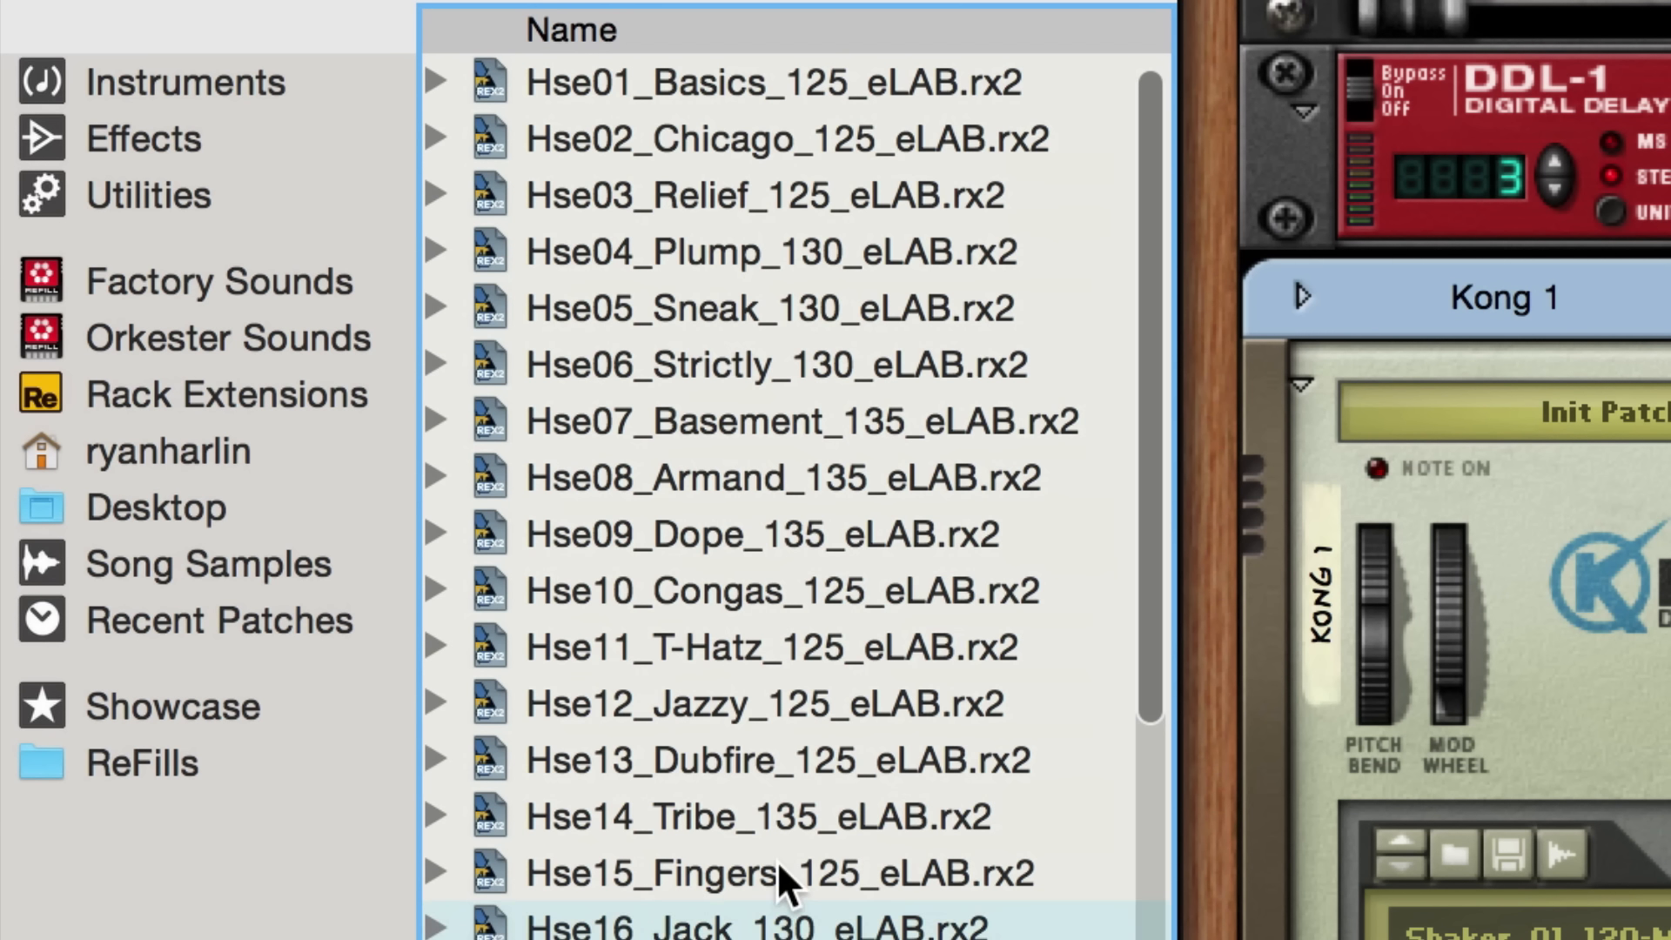
pyautogui.click(788, 592)
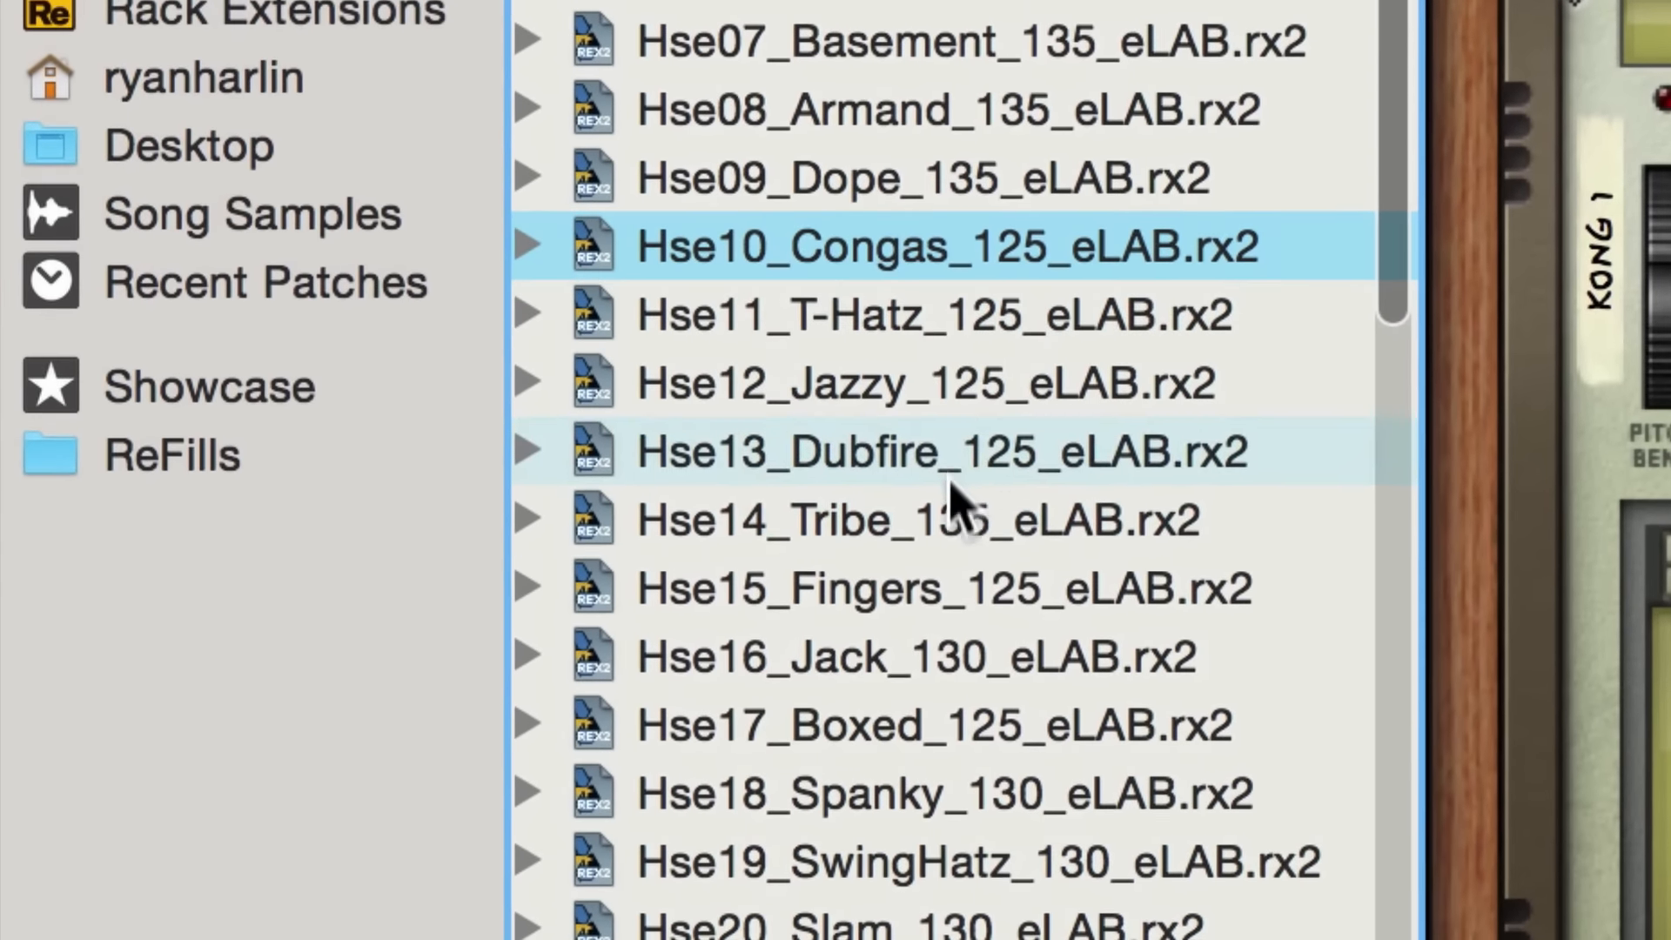
# Load slice [0] of Hse14_Tribe_135_eLAB.rx2 onto Kong pad 6 and trigger the pad
pyautogui.click(902, 614)
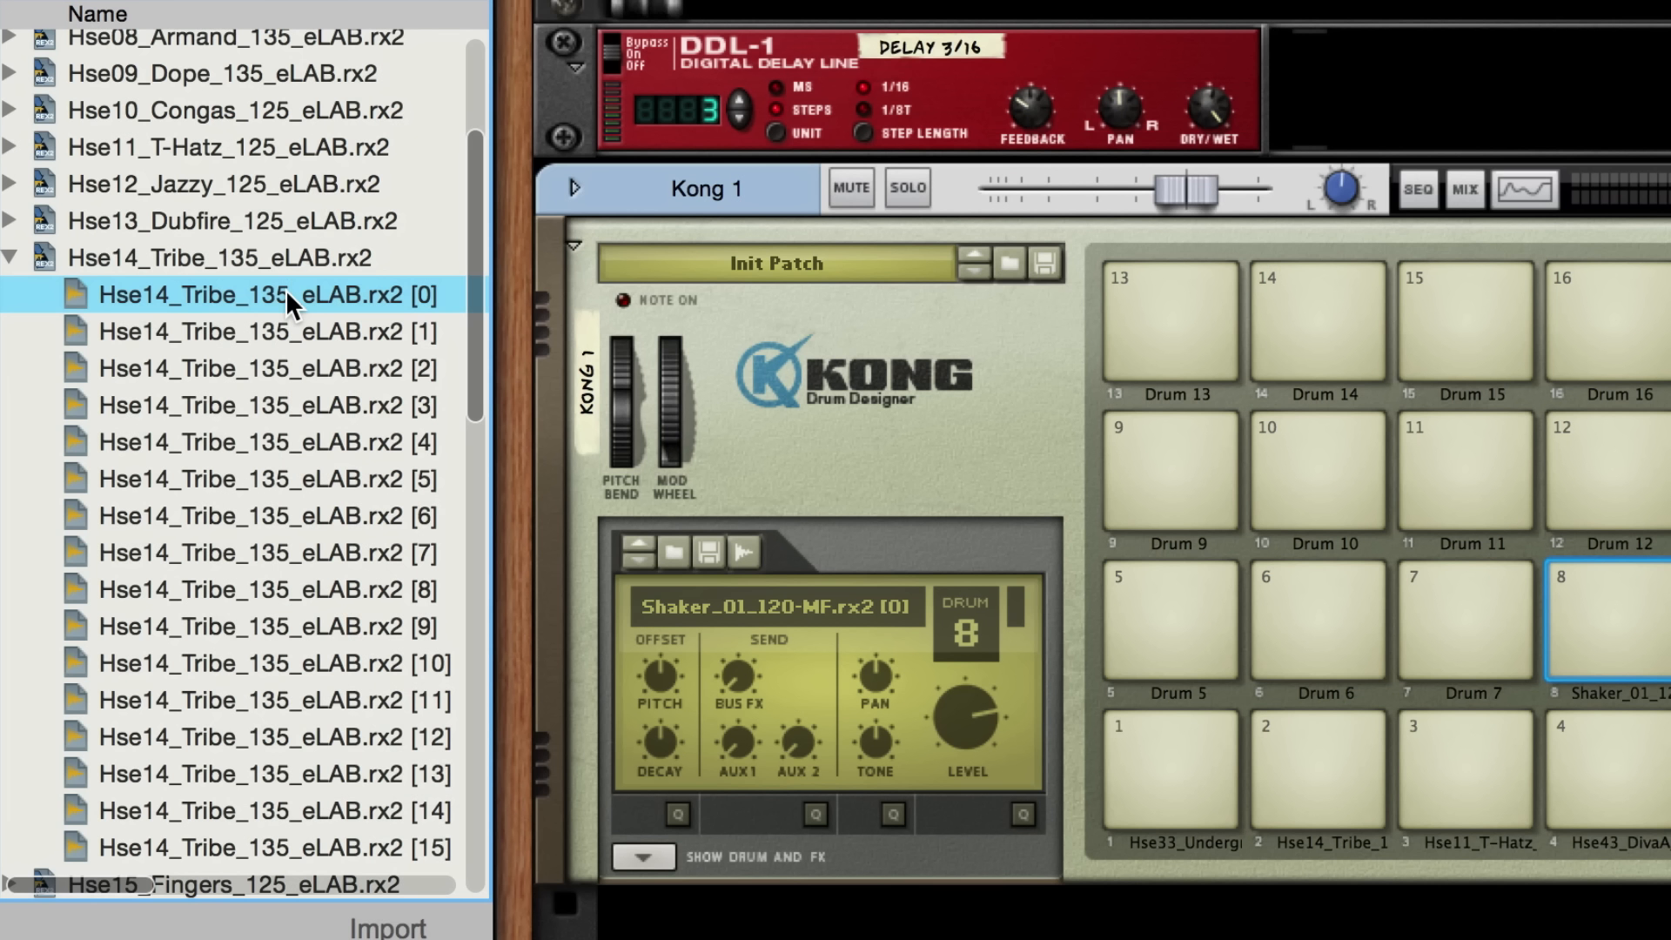
pyautogui.moveTo(286, 289); pyautogui.dragTo(1325, 589)
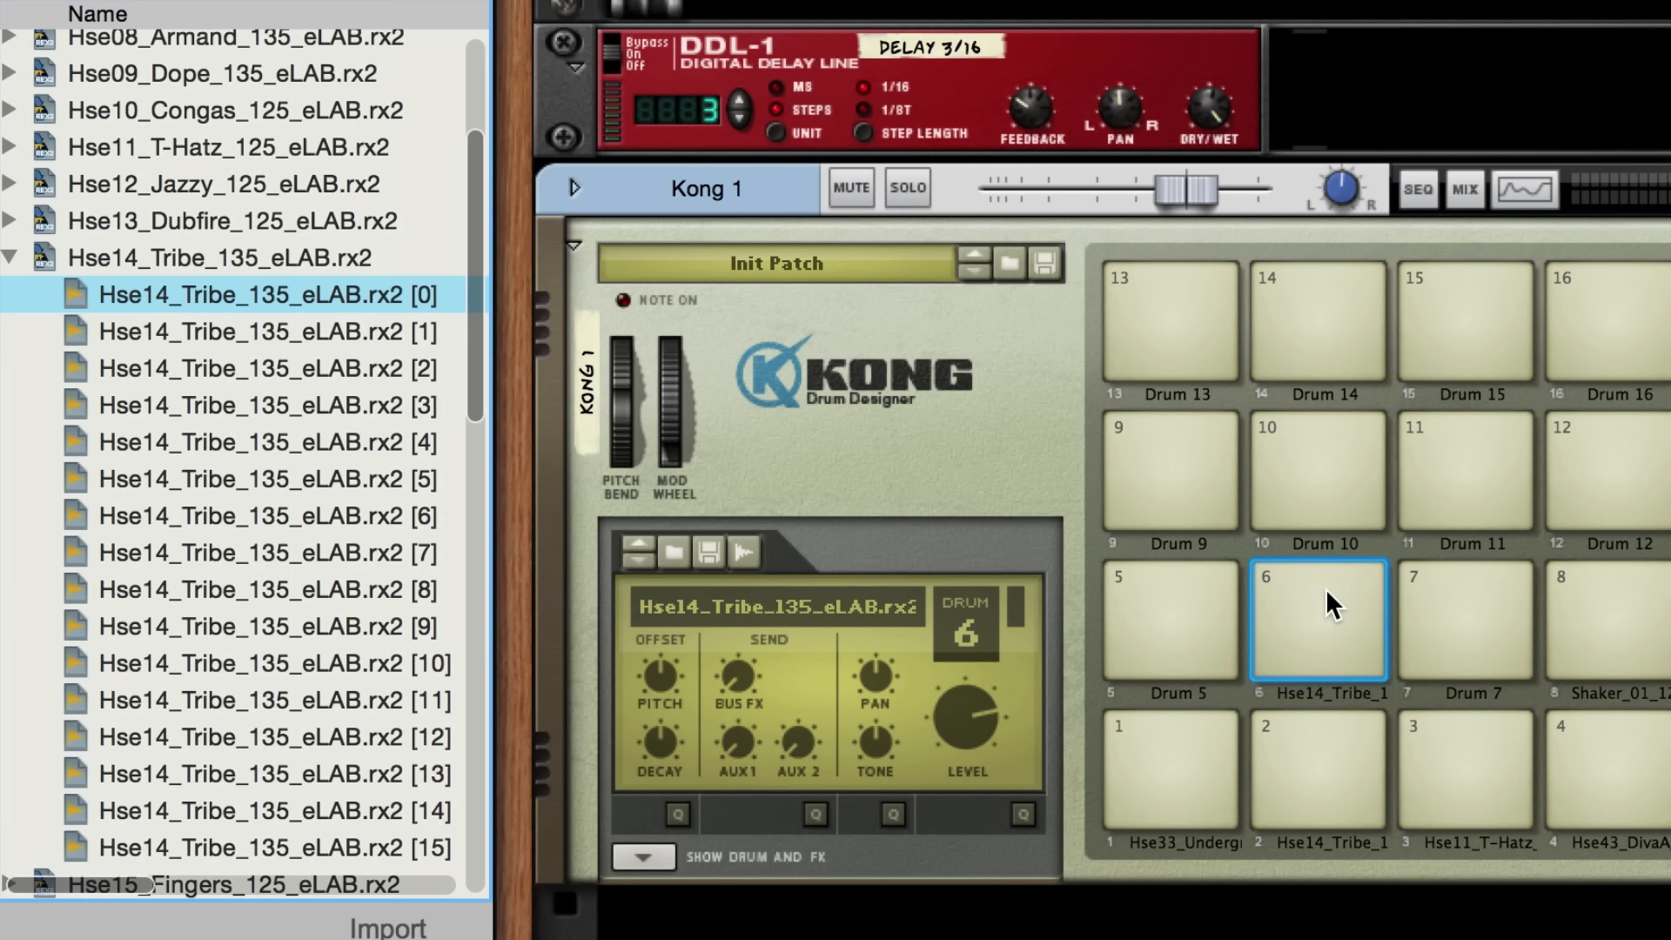
pyautogui.click(1325, 588)
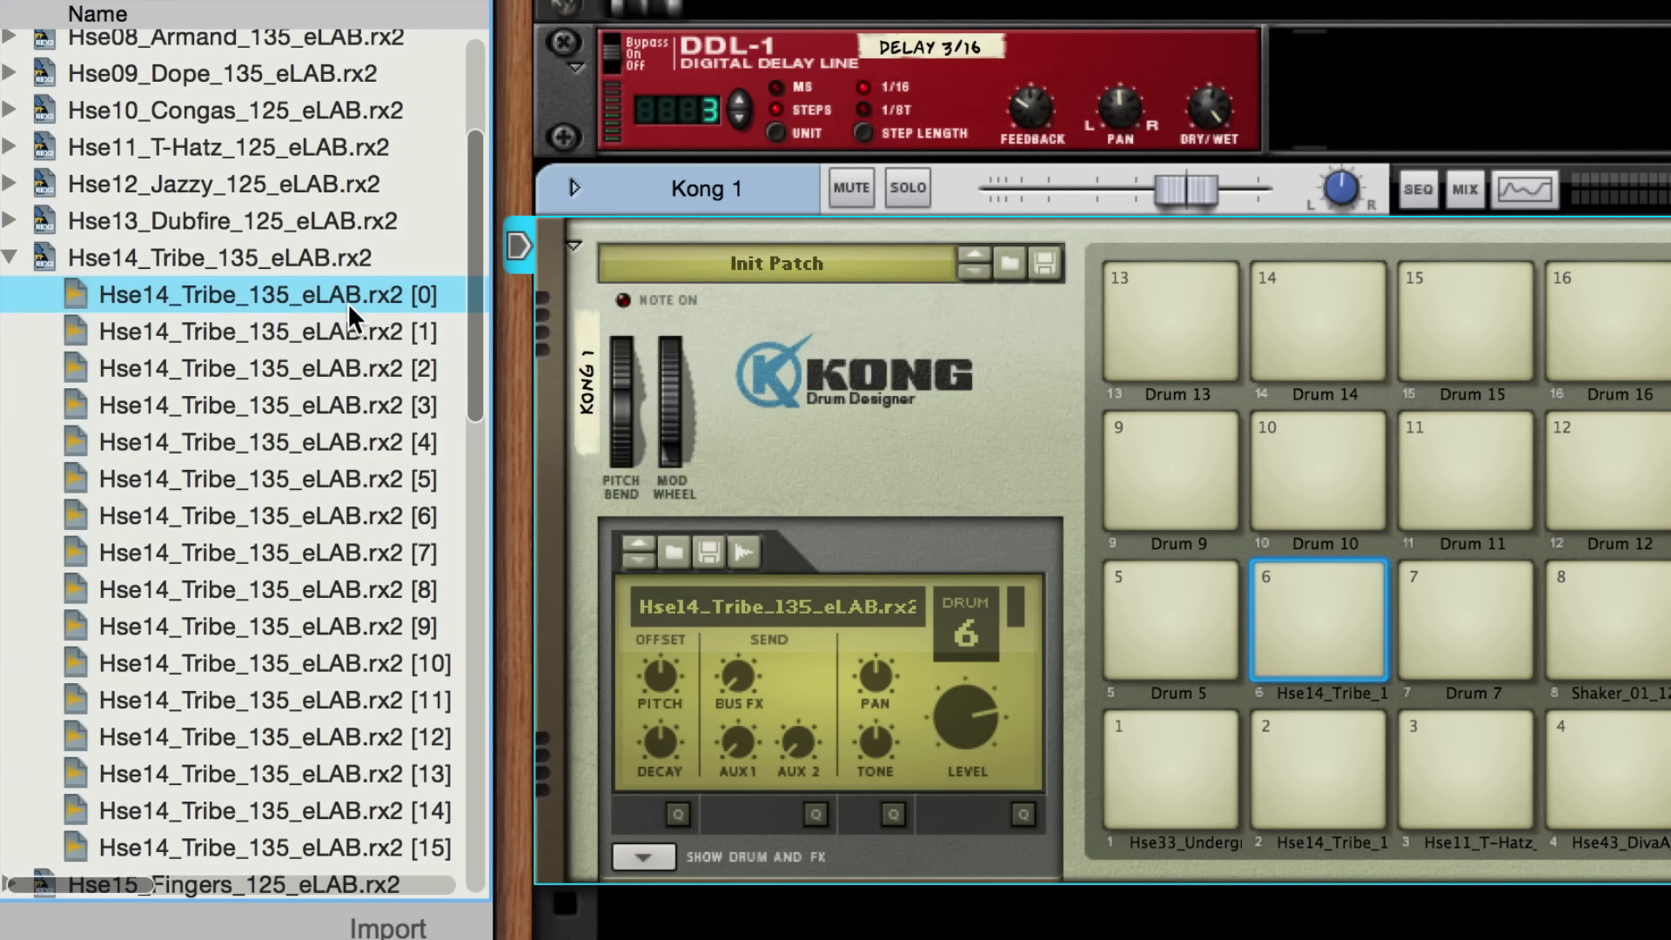
# Audition the slices of Hse14_Tribe_135_eLAB.rx2 one after another, from slice [1] onward
pyautogui.press('Down')
pyautogui.press('Down')
pyautogui.press('Down')
pyautogui.press('Down')
pyautogui.press('Down')
pyautogui.press('Down')
pyautogui.press('Down')
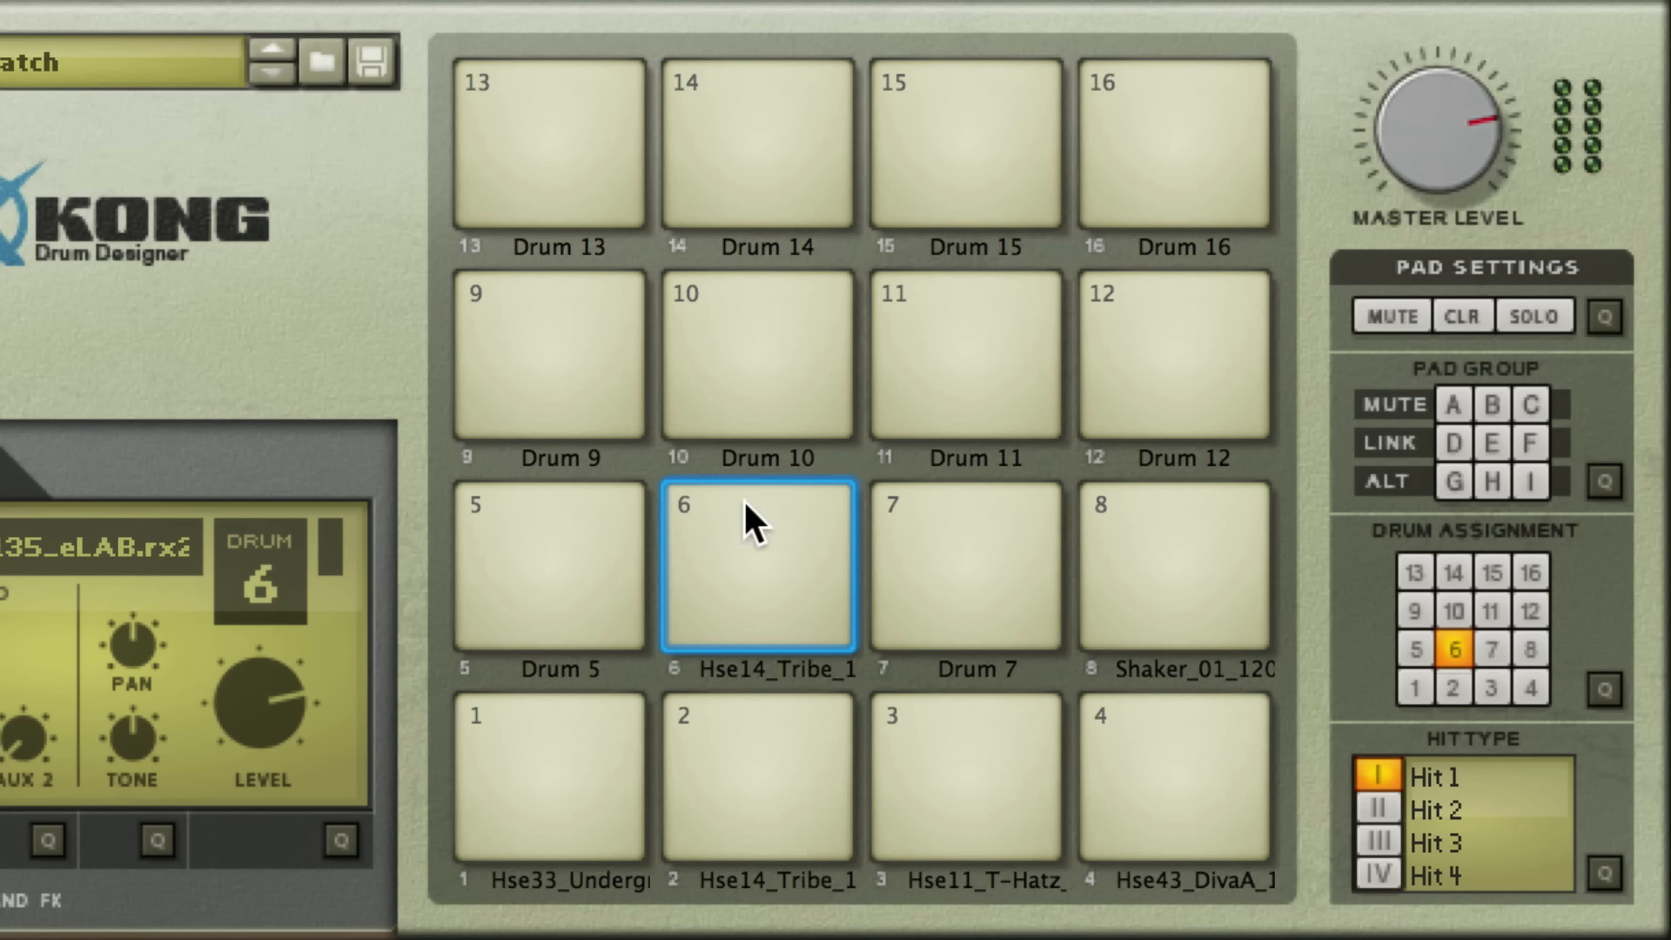
# Copy the drum patch from pad 6 onto pad 7 and lower pad 7's pitch offset to -22
pyautogui.click(745, 503)
pyautogui.rightClick(745, 503)
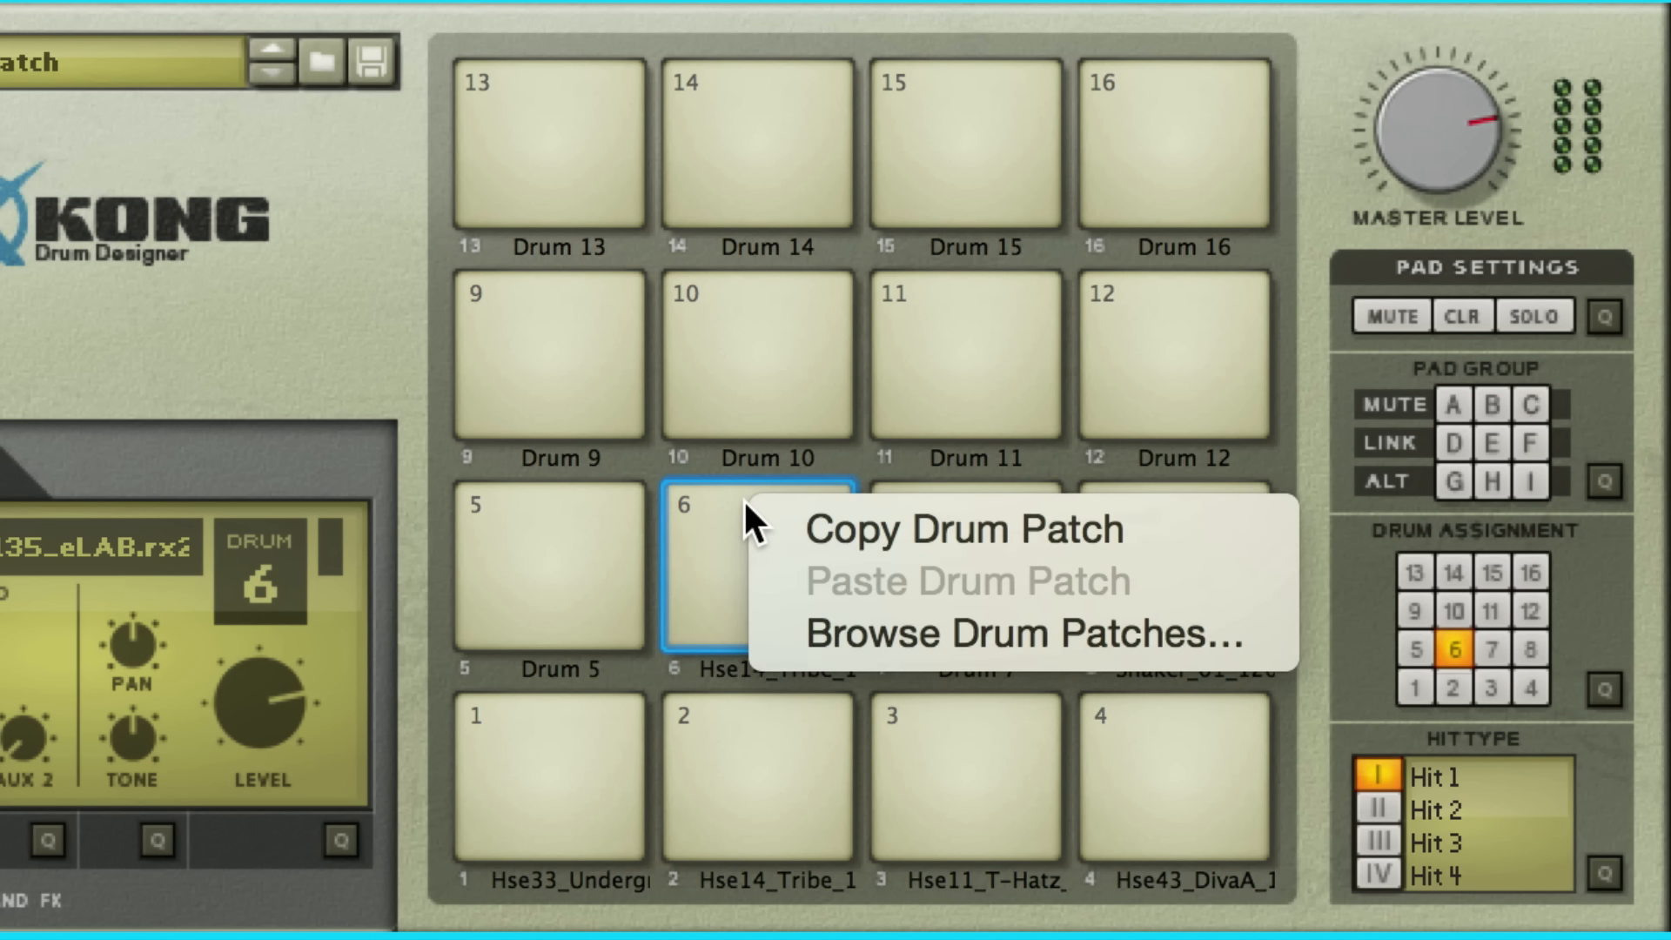
pyautogui.click(788, 525)
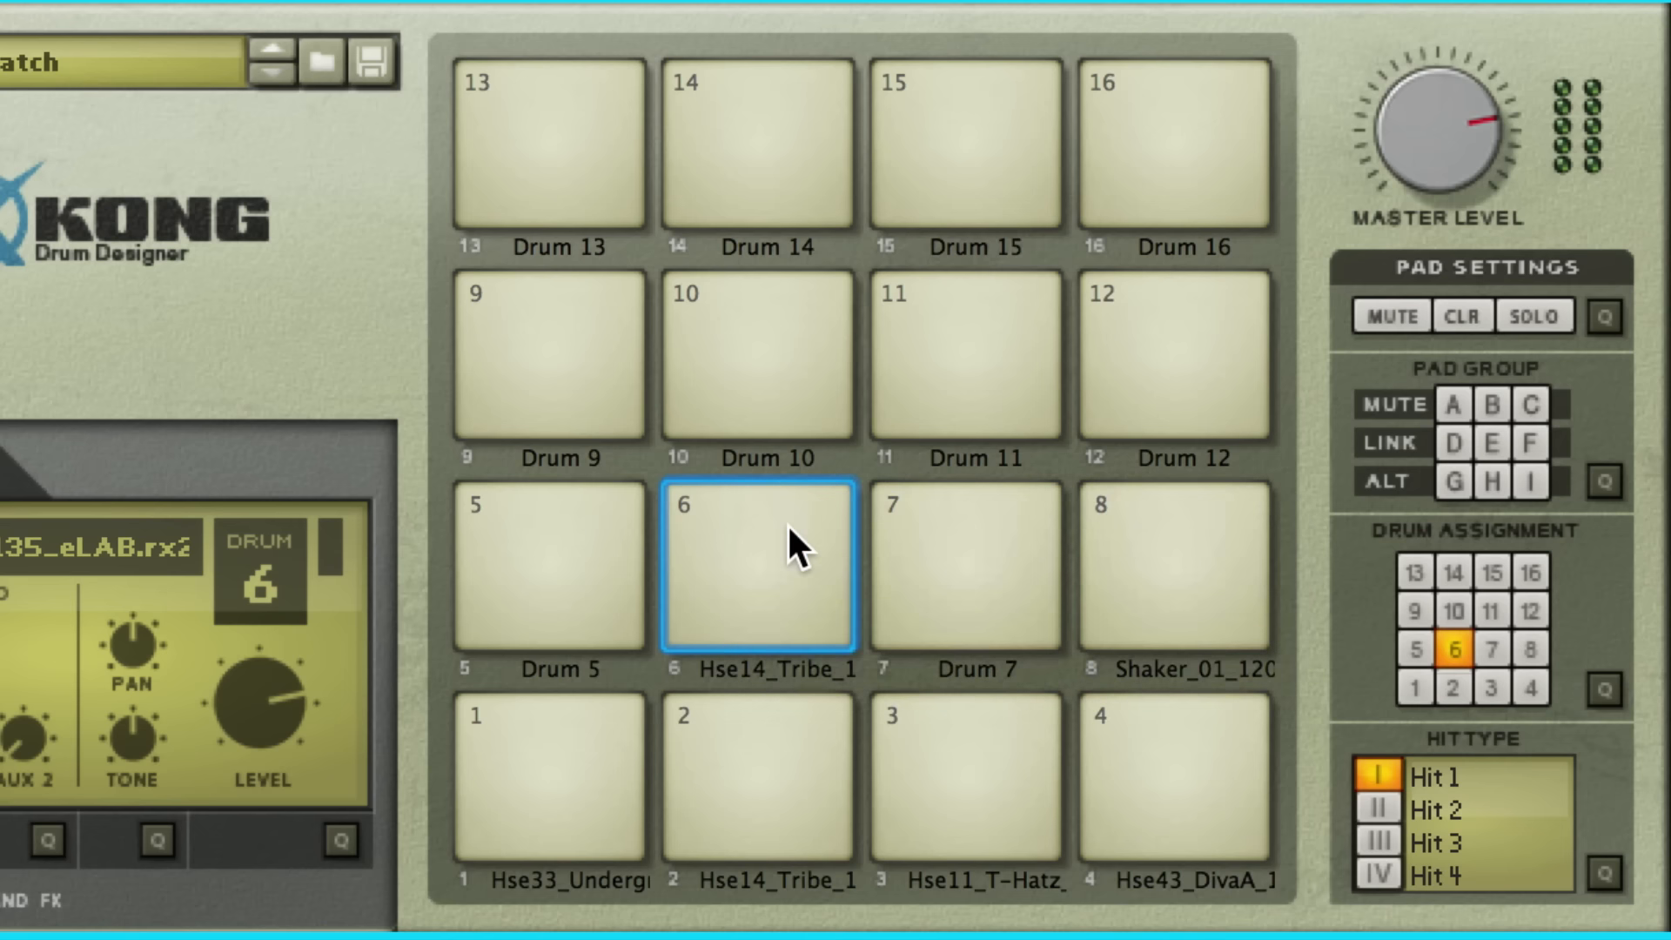
pyautogui.rightClick(976, 507)
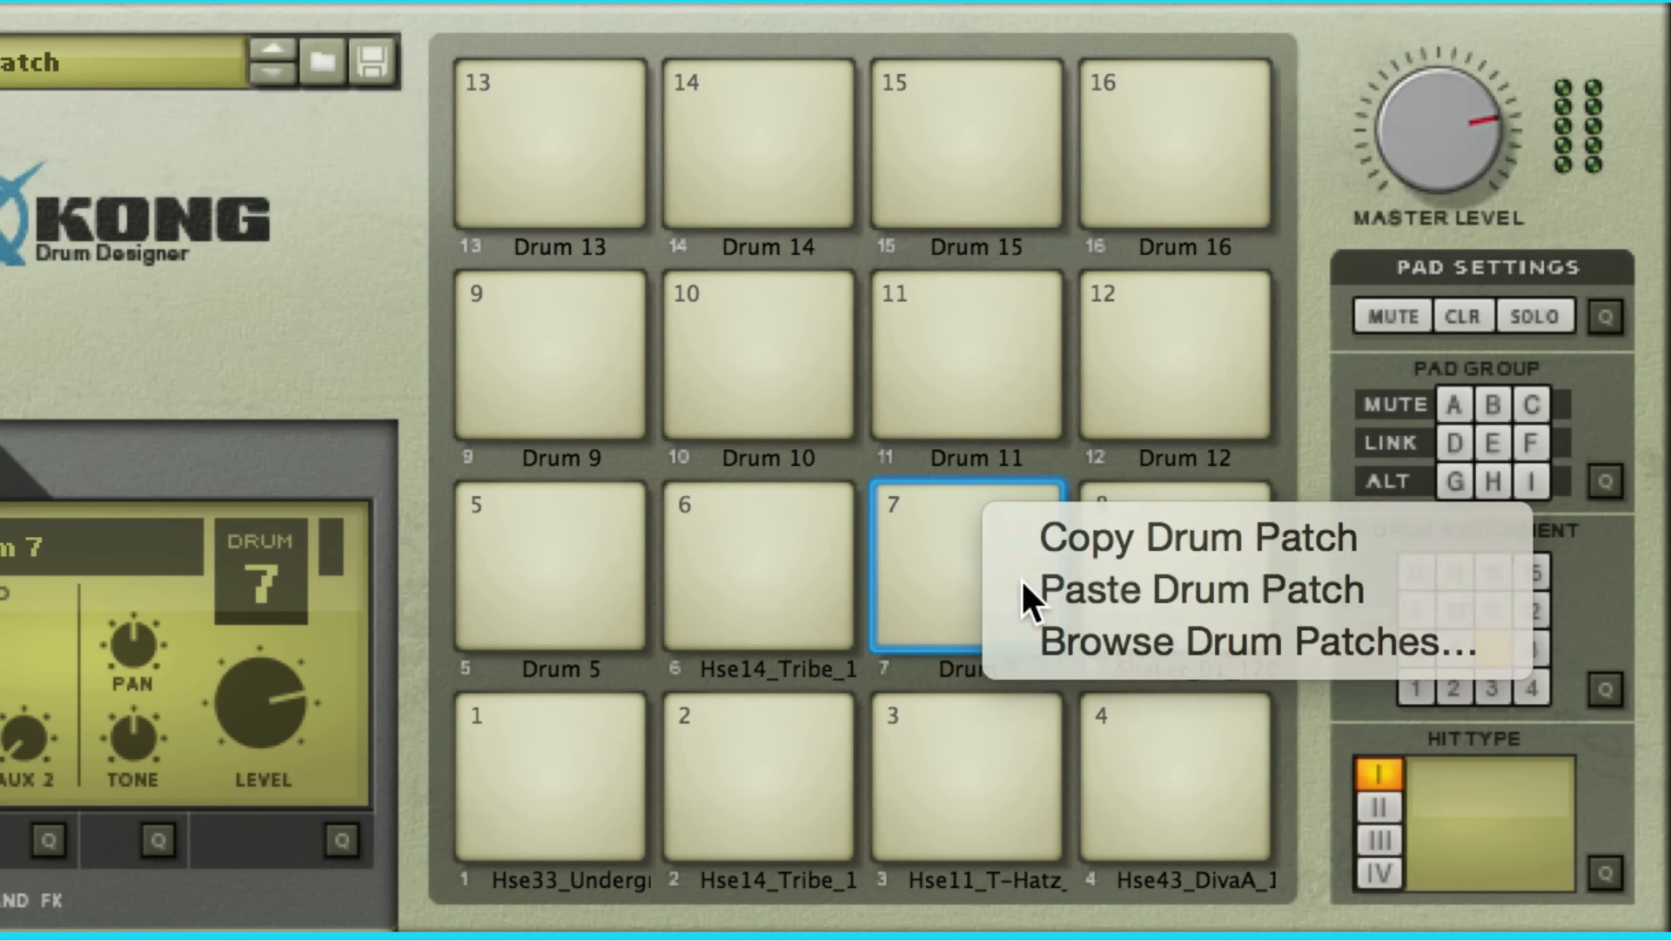
pyautogui.click(1024, 583)
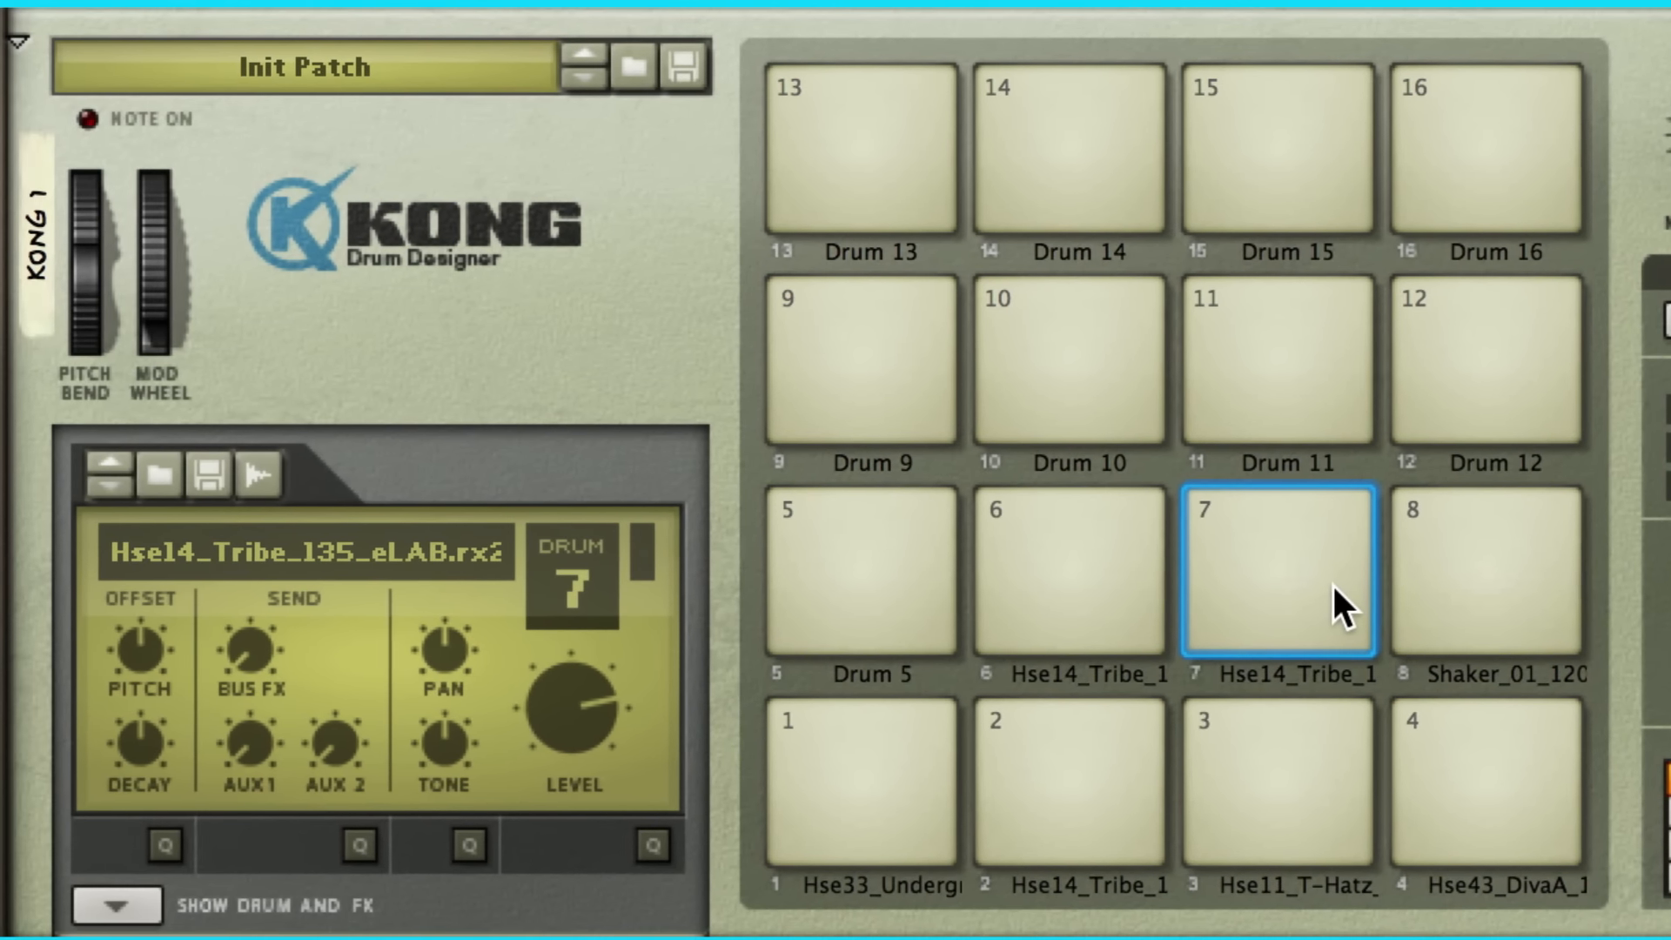
pyautogui.moveTo(160, 652); pyautogui.dragTo(160, 671)
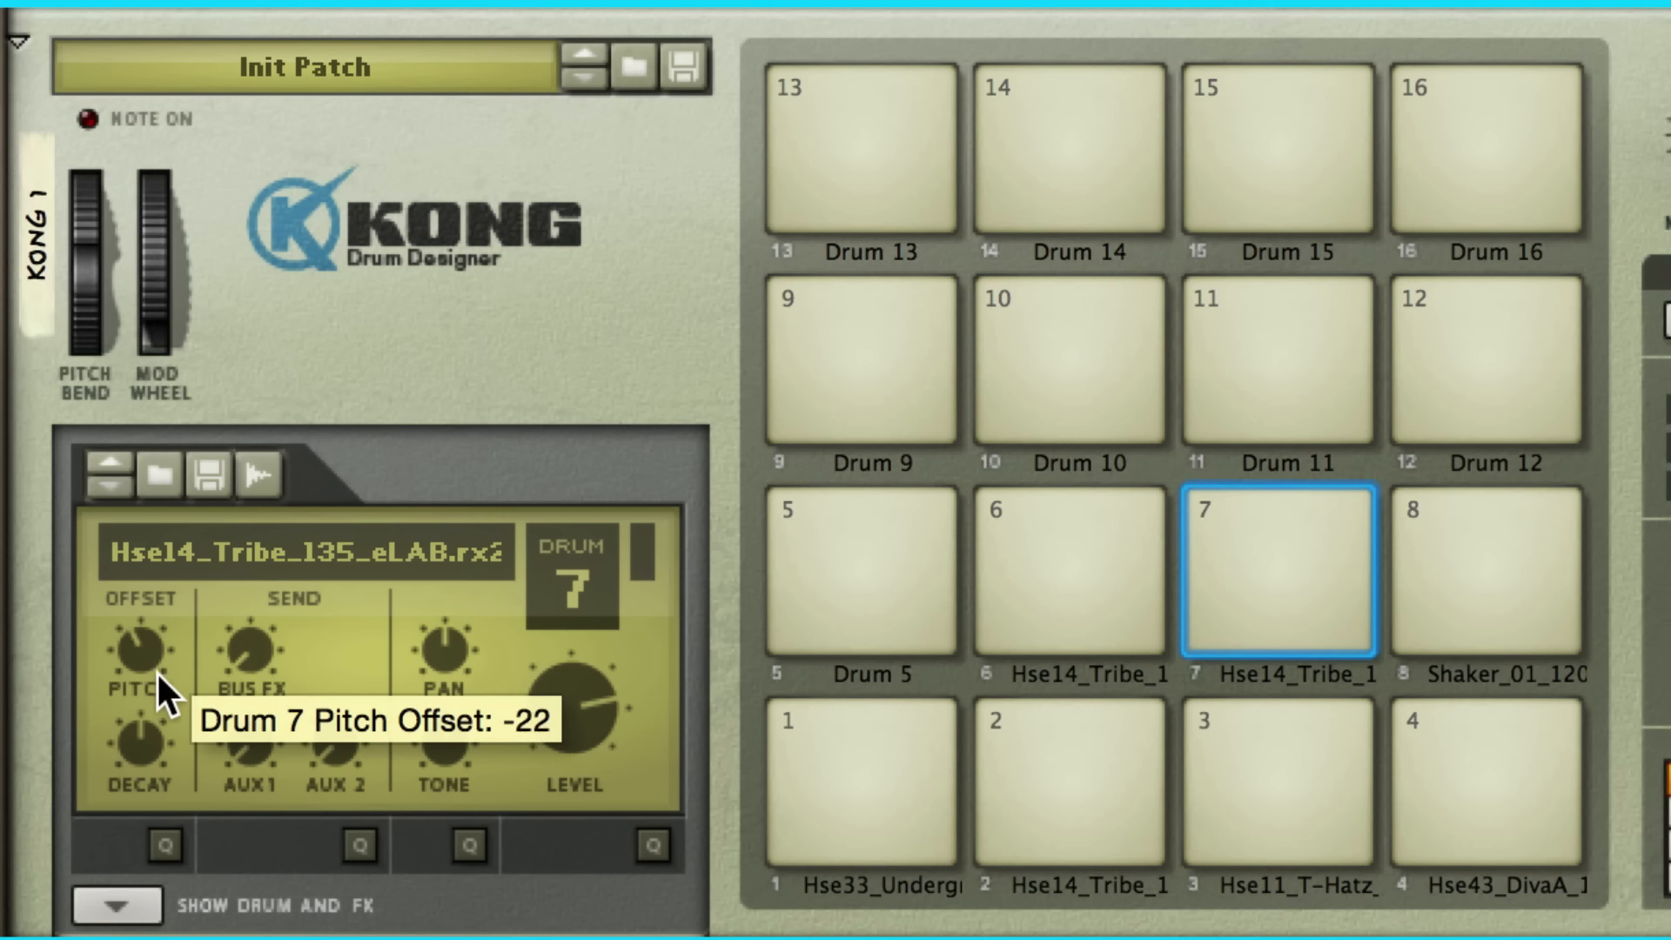
pyautogui.click(1258, 510)
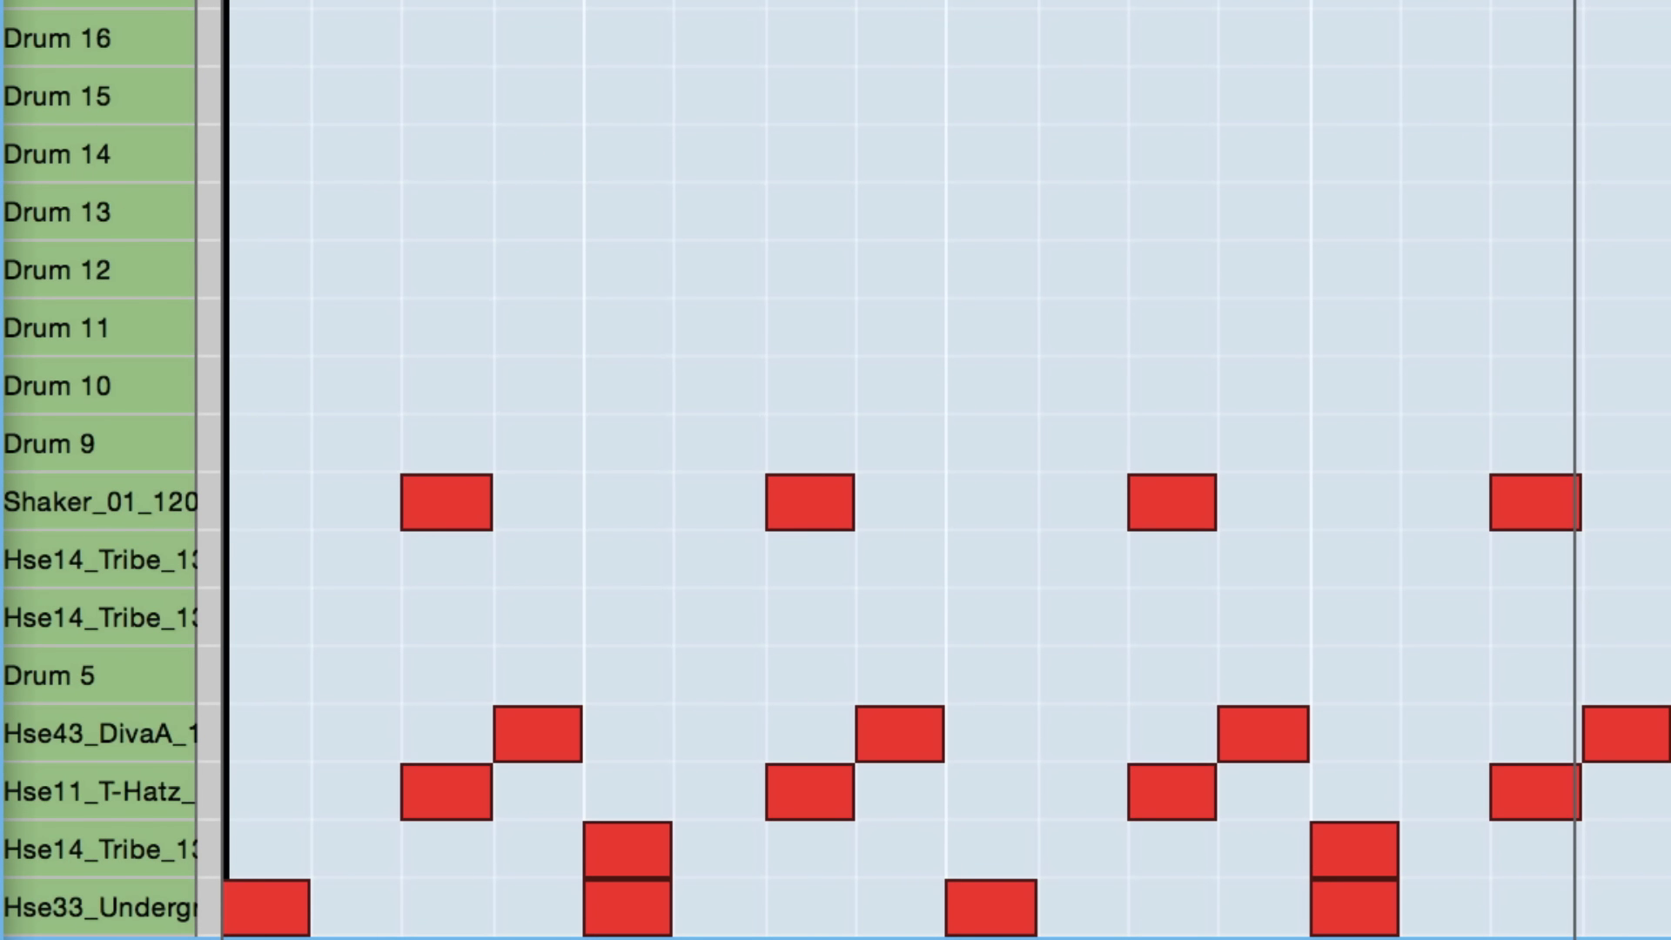
# Draw 1/16 notes for pad 6 at 1.2.2 and pad 7 at 1.2.4, and duplicate the pair every two beats across both bars
pyautogui.click(688, 627)
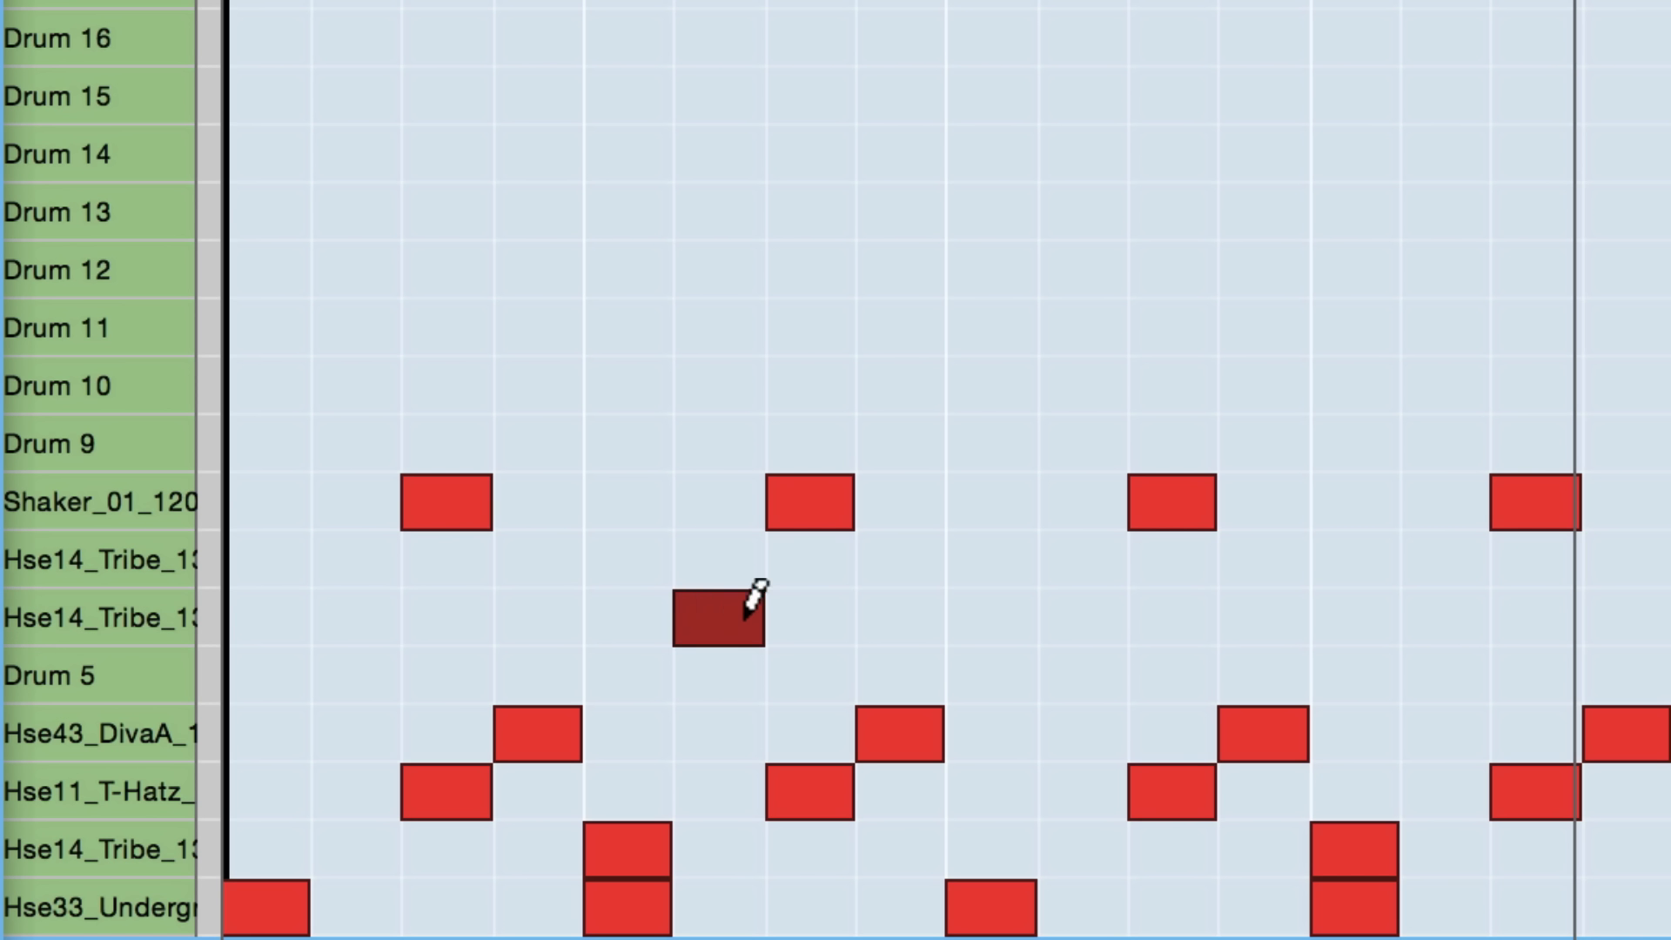
pyautogui.click(901, 553)
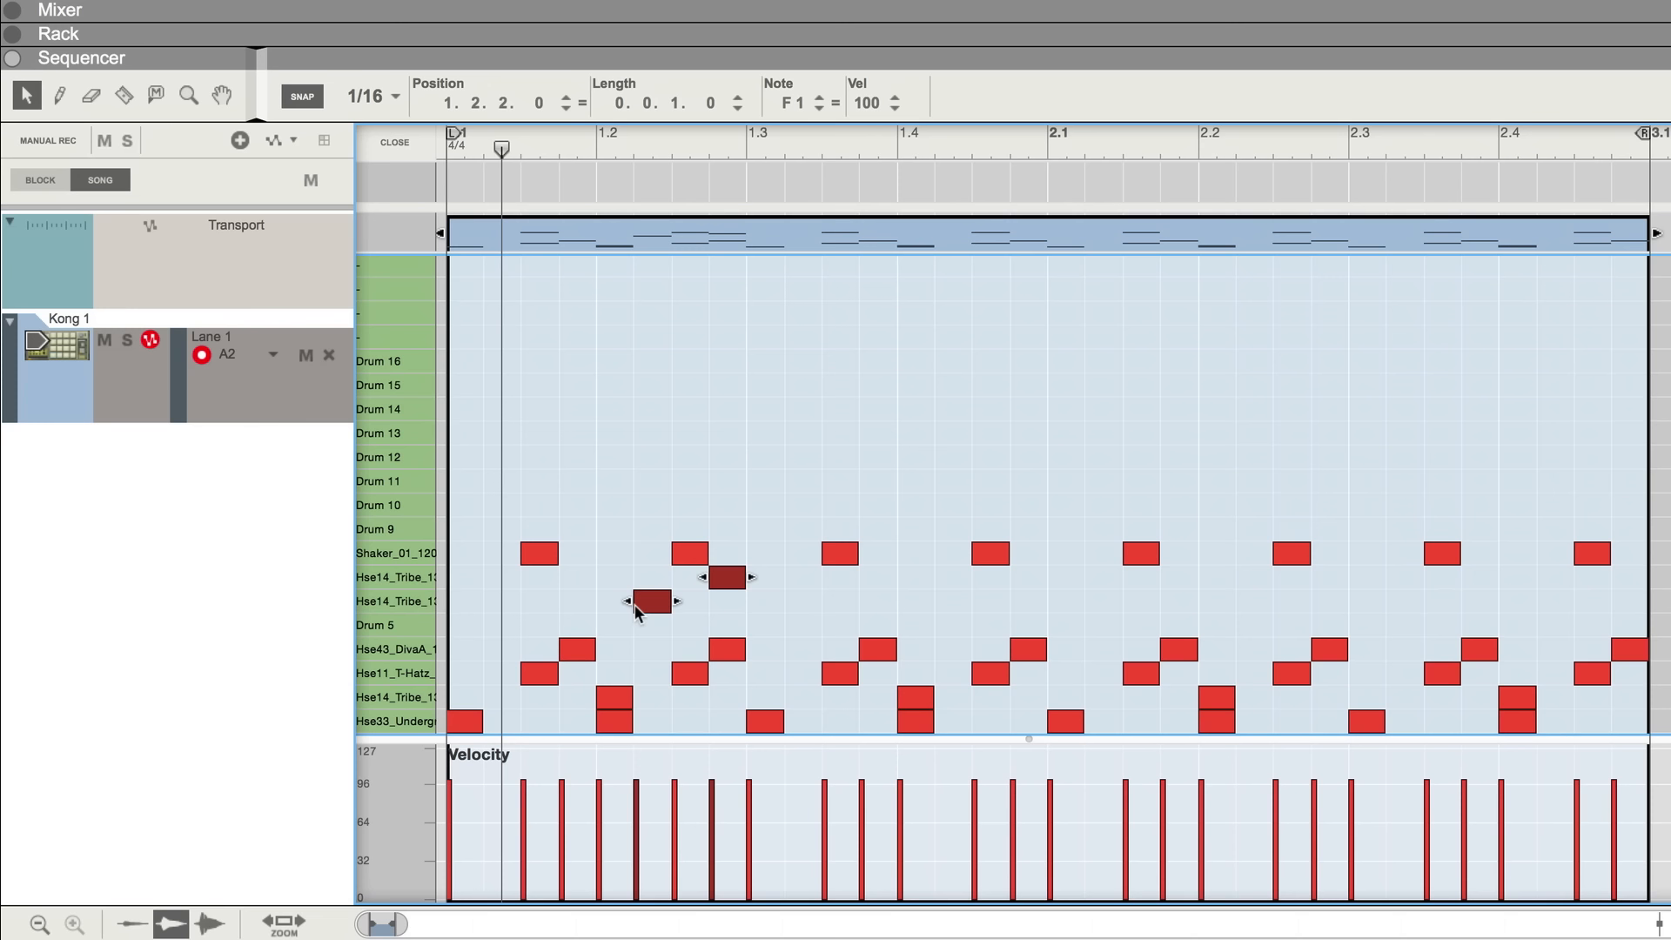
pyautogui.moveTo(635, 604); pyautogui.dragTo(1542, 600)
pyautogui.moveTo(483, 145); pyautogui.dragTo(346, 158)
pyautogui.press('space')
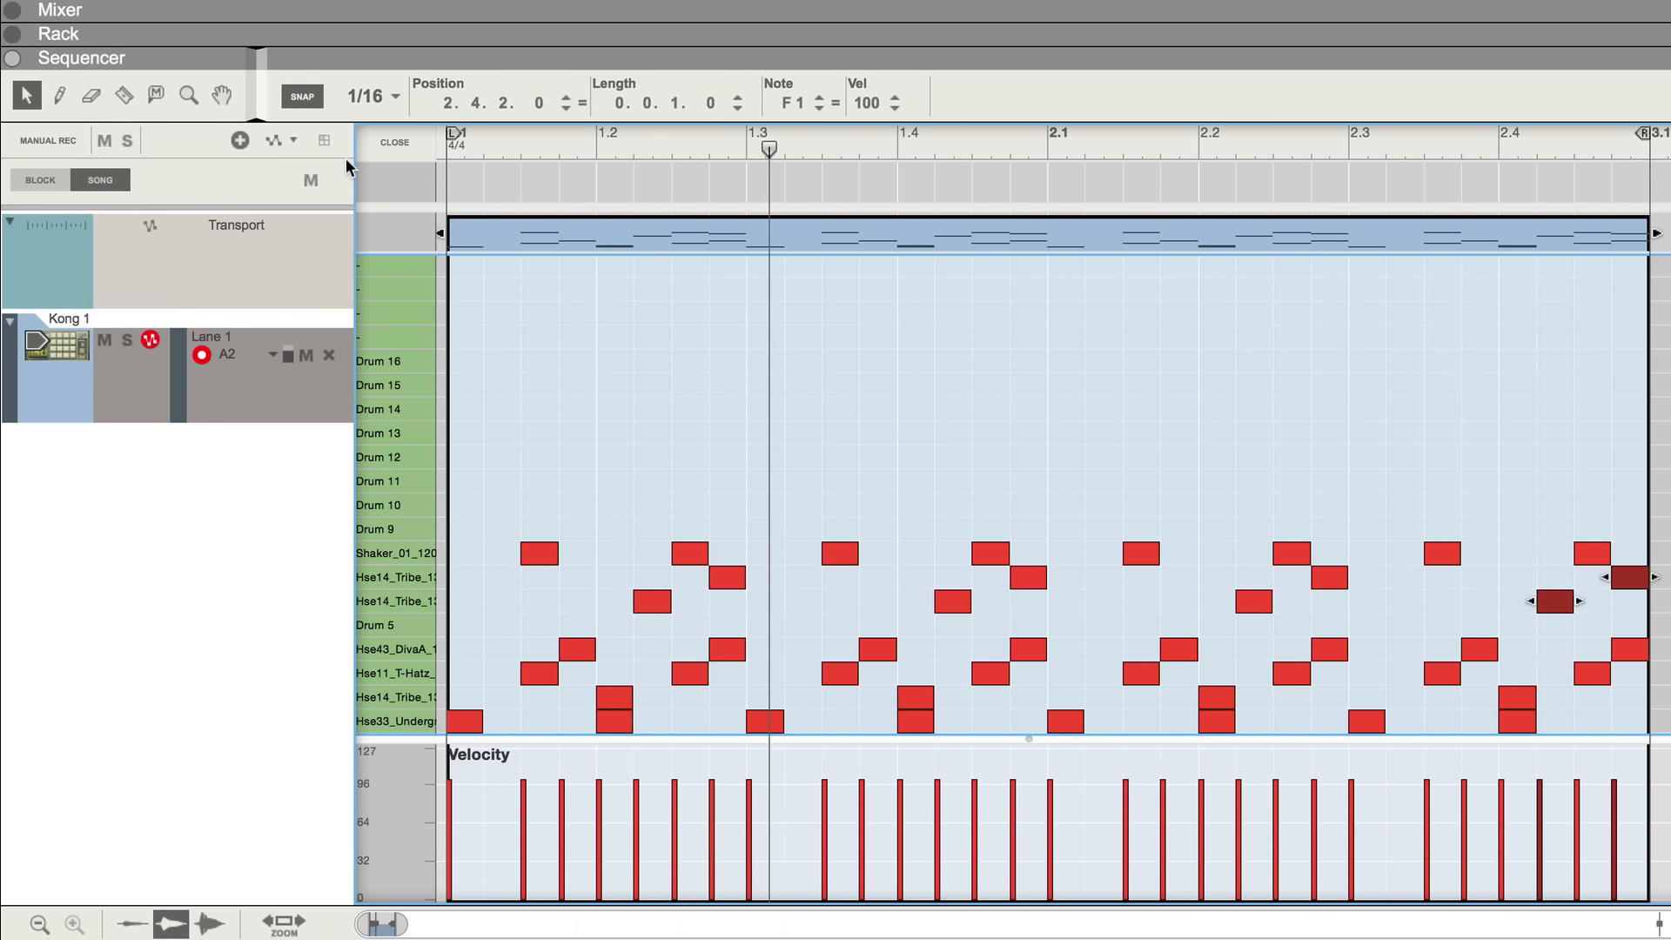